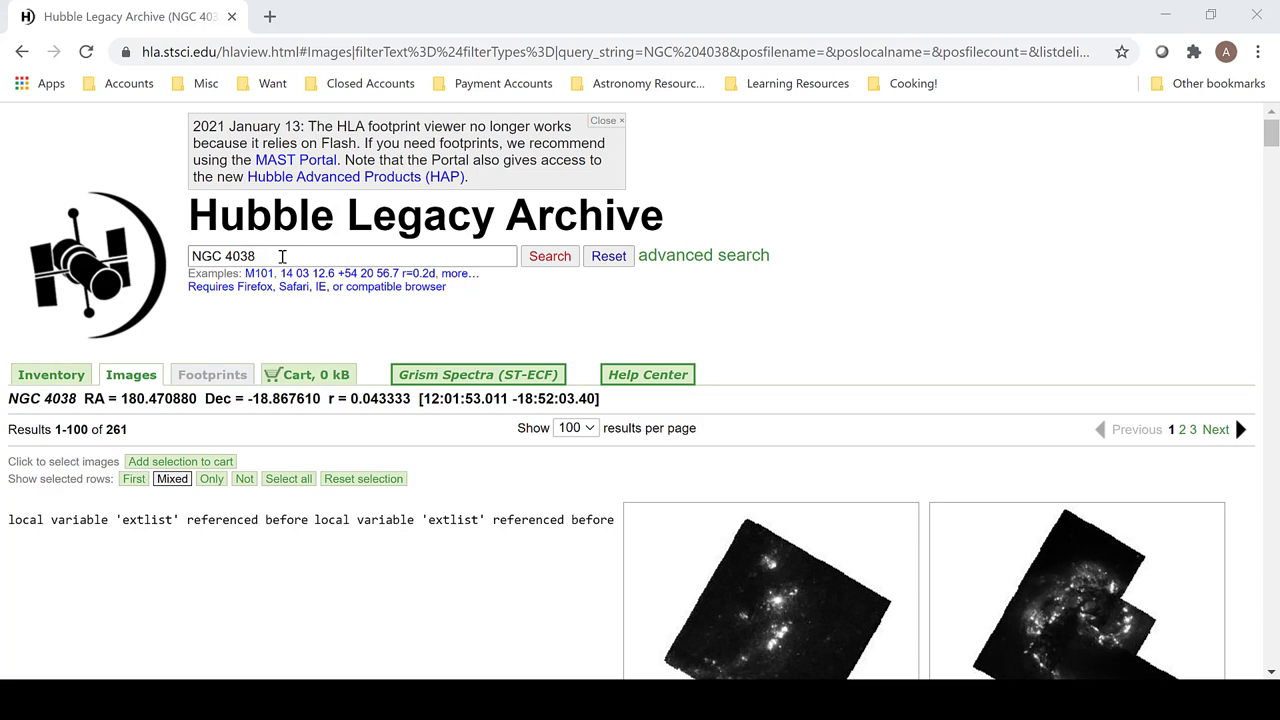
- Scroll to the N4038+39-MIDDLE cards and download the F435W FITS-Science file
{"action": "left_click", "coordinate": [908, 274]}
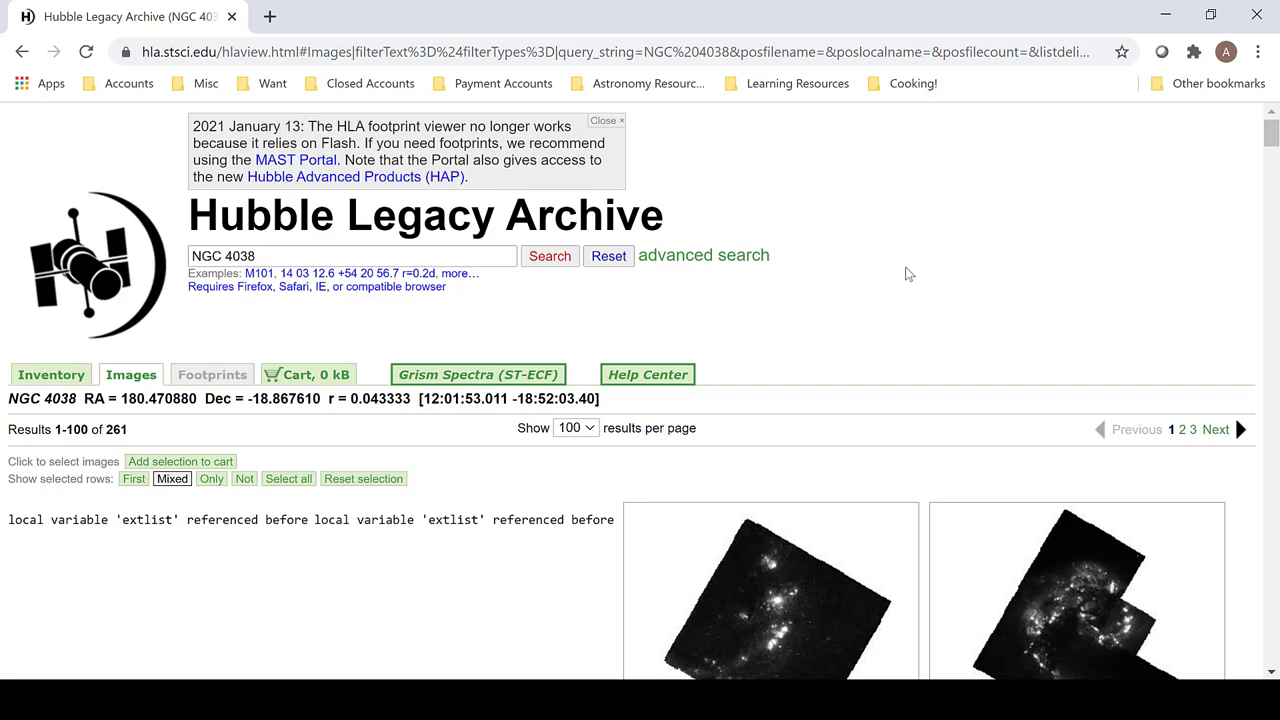
{"action": "scroll", "coordinate": [907, 273], "scroll_direction": "down", "scroll_amount": 7}
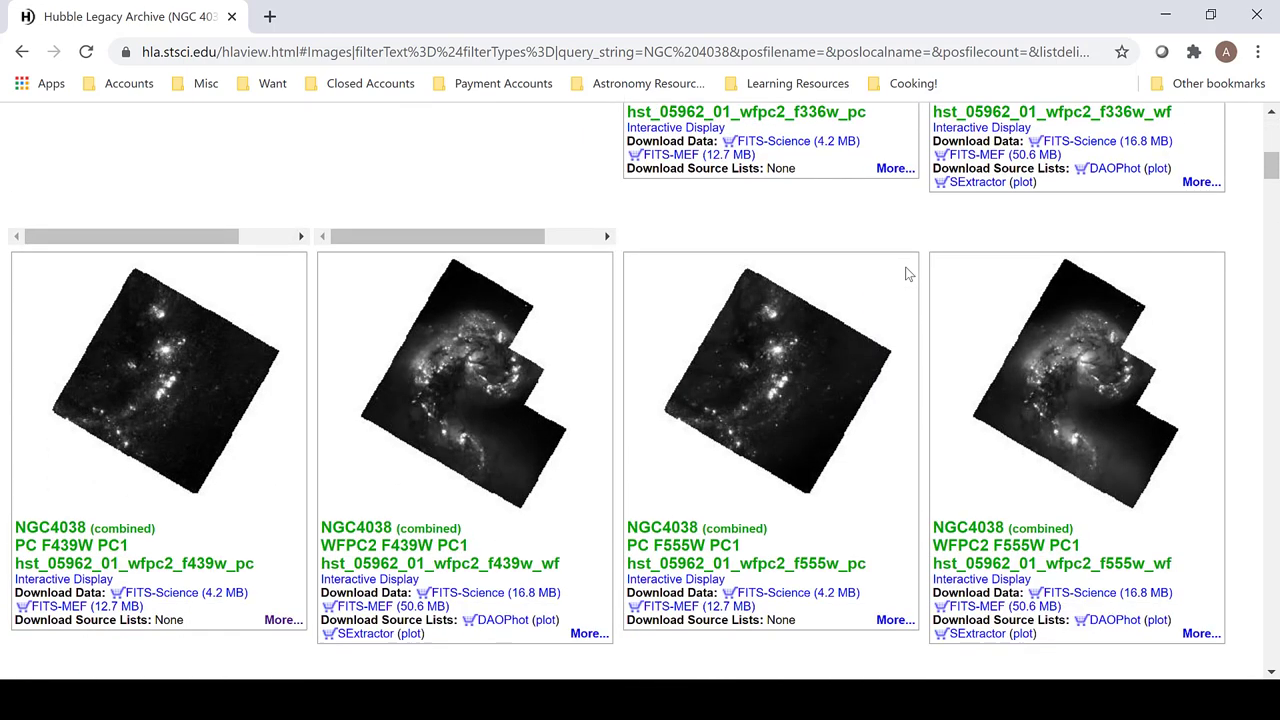
{"action": "scroll", "coordinate": [907, 273], "scroll_direction": "down", "scroll_amount": 10}
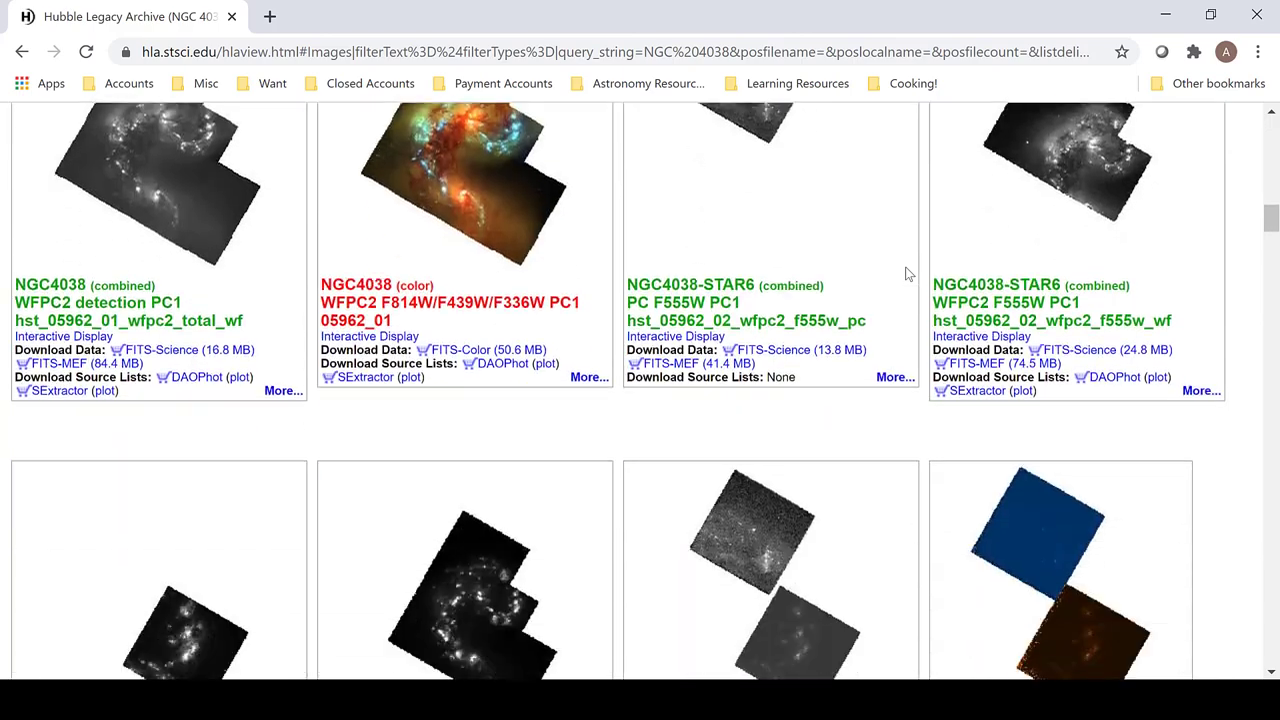
{"action": "scroll", "coordinate": [907, 273], "scroll_direction": "down", "scroll_amount": 15}
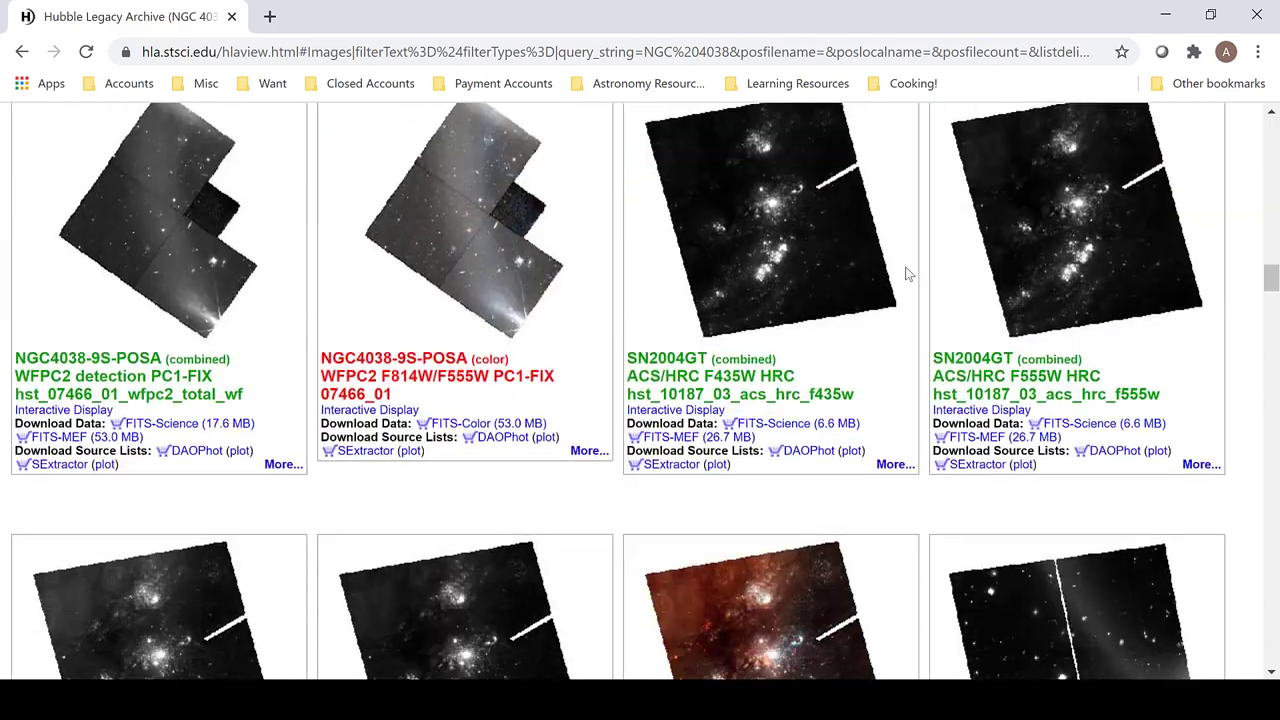
{"action": "scroll", "coordinate": [907, 273], "scroll_direction": "down", "scroll_amount": 5}
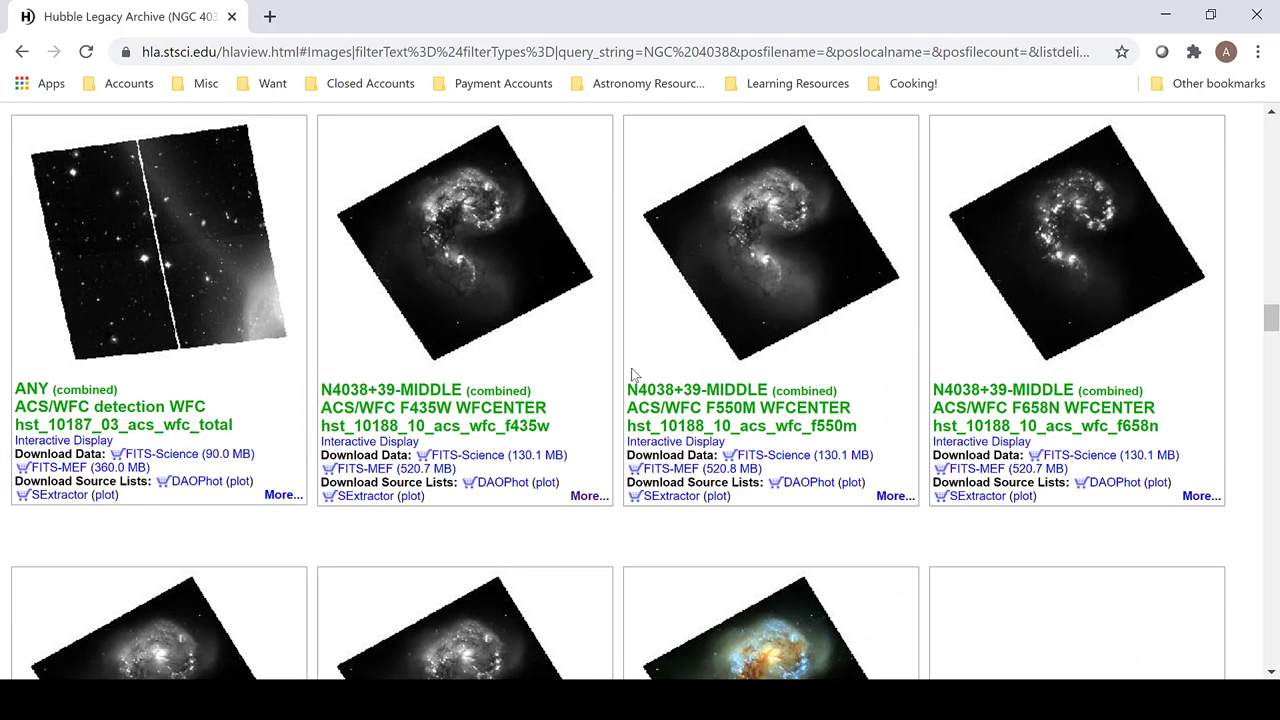
{"action": "right_click", "coordinate": [504, 458]}
{"action": "left_click", "coordinate": [600, 472]}
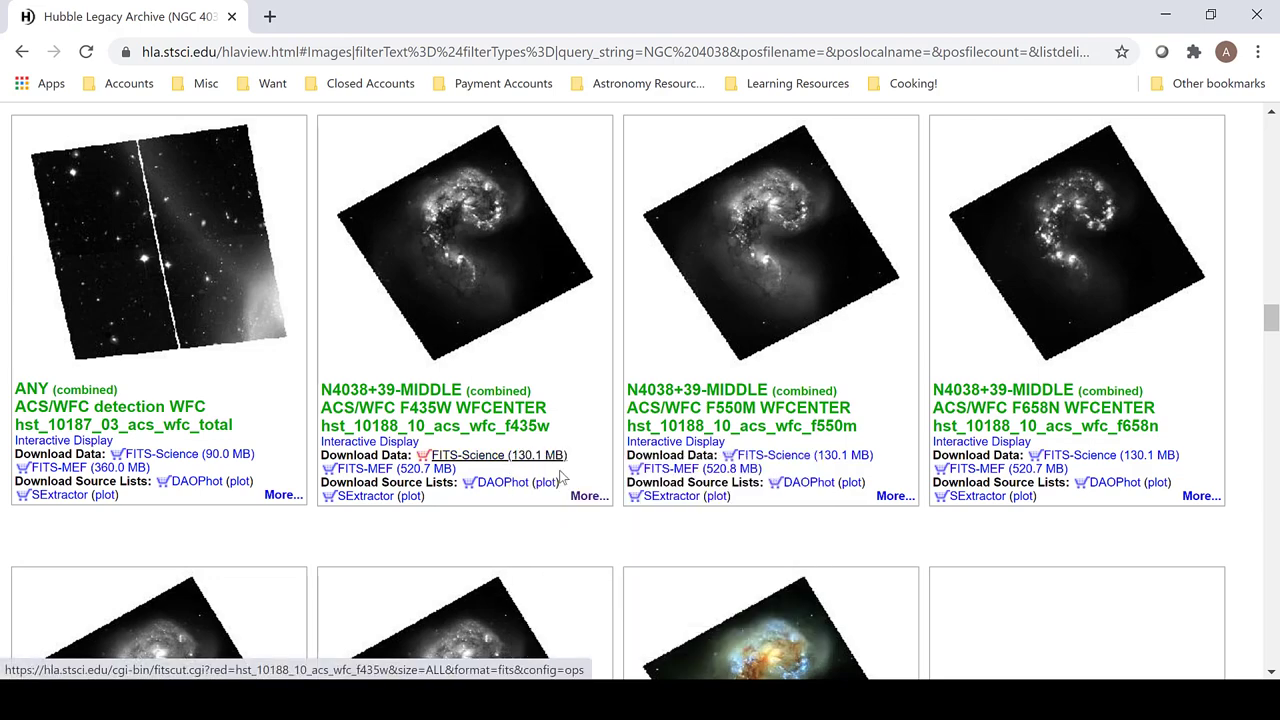
- Download the F550M, F658N and F814W FITS-Science files
{"action": "right_click", "coordinate": [795, 458]}
{"action": "left_click", "coordinate": [845, 472]}
{"action": "right_click", "coordinate": [1080, 455]}
{"action": "left_click", "coordinate": [1040, 468]}
{"action": "scroll", "coordinate": [388, 439], "scroll_direction": "down", "scroll_amount": 2}
{"action": "scroll", "coordinate": [388, 447], "scroll_direction": "down", "scroll_amount": 2}
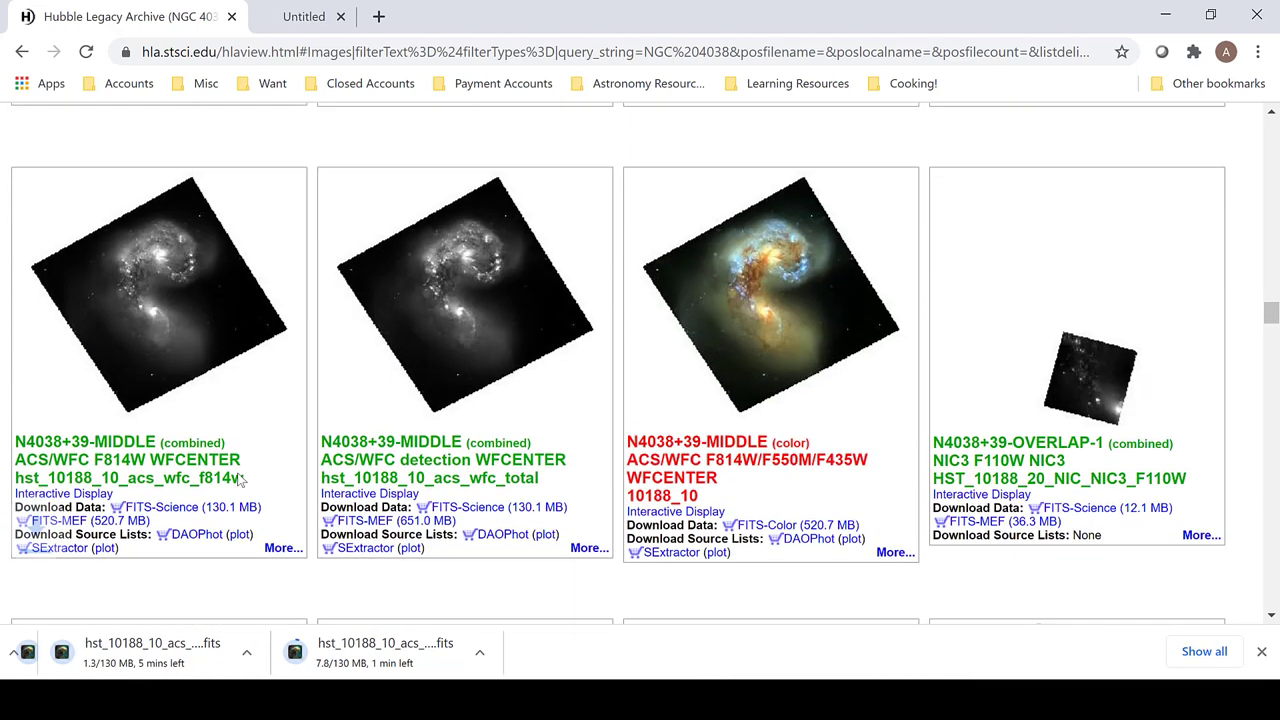
{"action": "right_click", "coordinate": [216, 507]}
{"action": "left_click", "coordinate": [316, 332]}
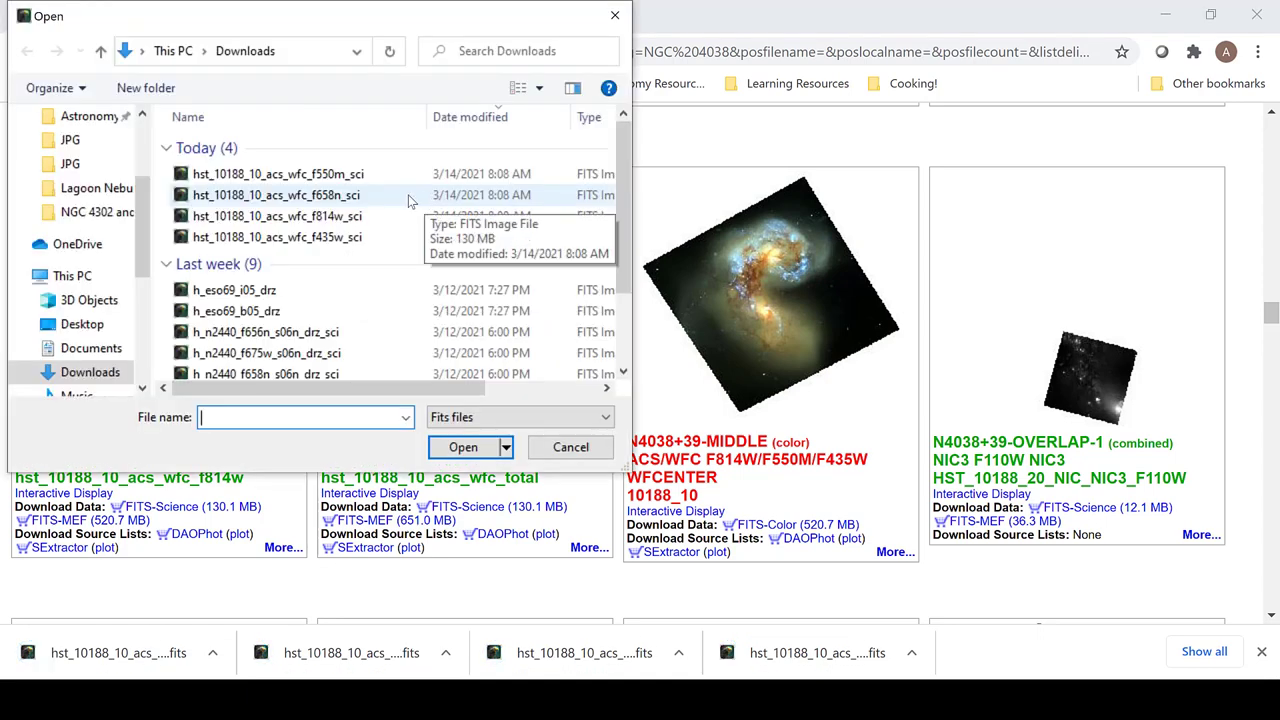
- Open hst_10188_10_acs_wfc_f435w_sci from the Downloads folder in FITS Liberator
{"action": "double_click", "coordinate": [376, 243]}
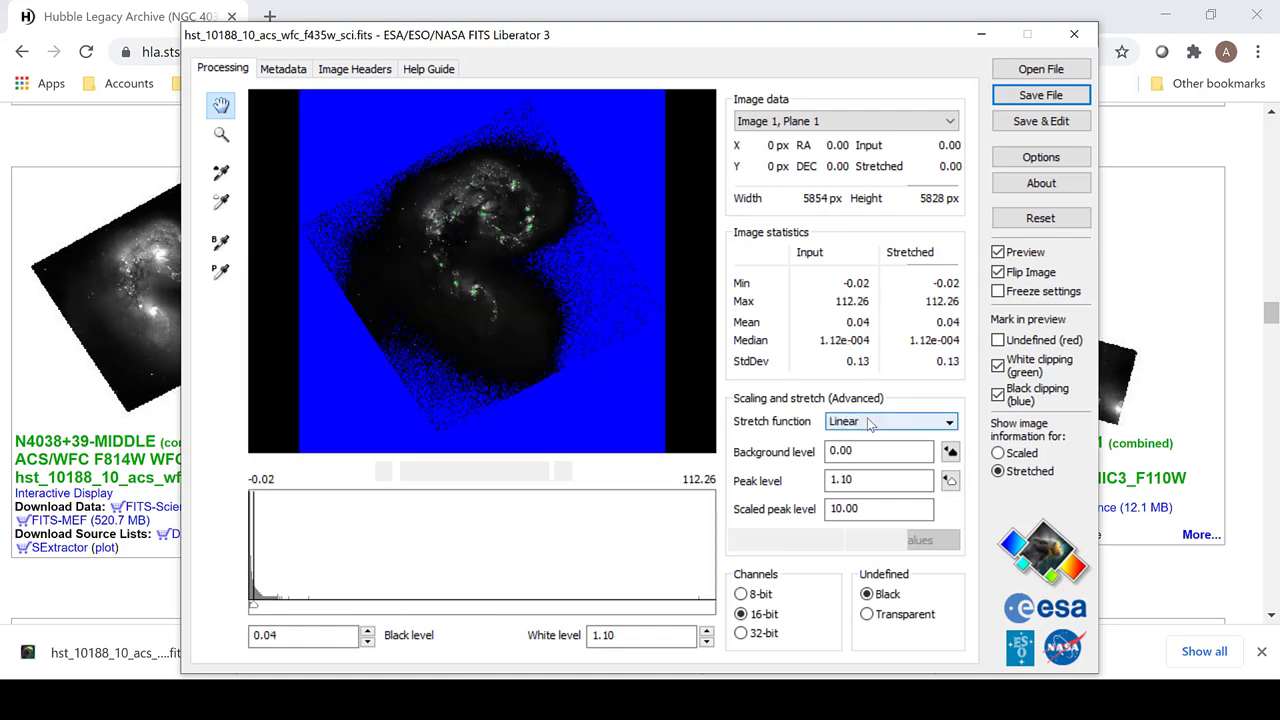
- Stretch the f435w image with Log(x), auto scaling, black level -0.18 and white level 2.18
{"action": "left_click", "coordinate": [868, 423]}
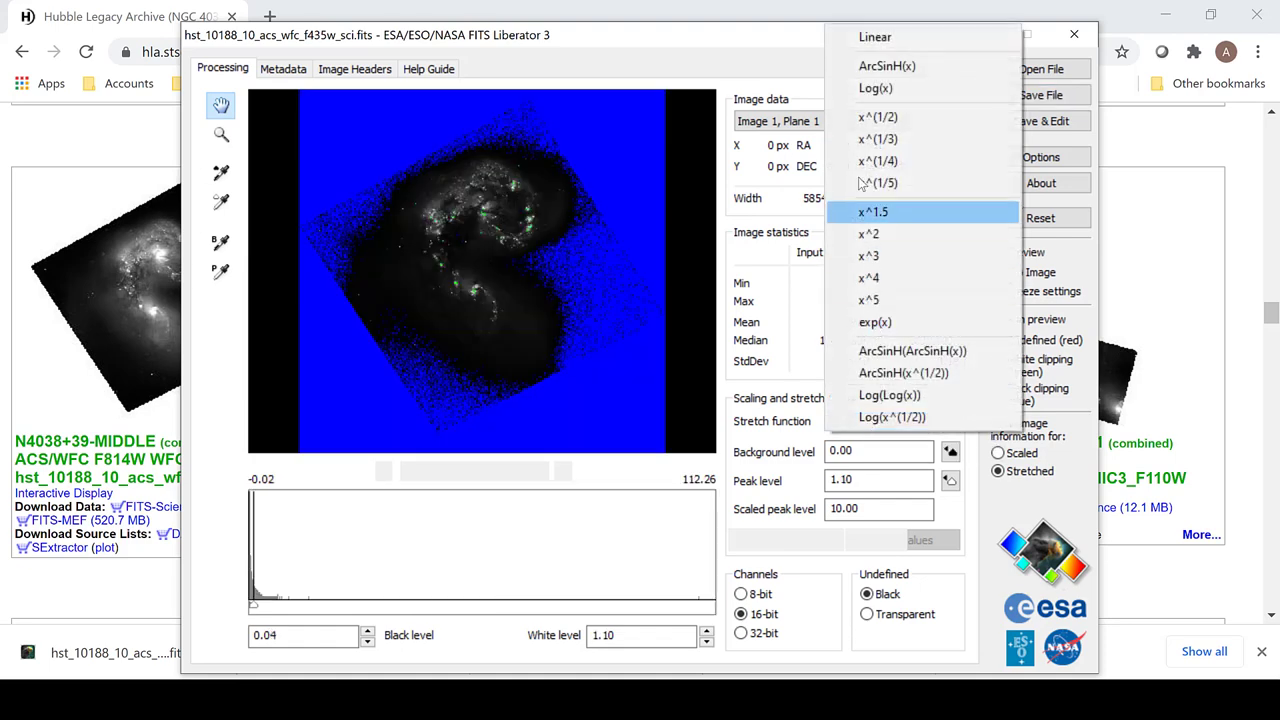
{"action": "left_click", "coordinate": [852, 89]}
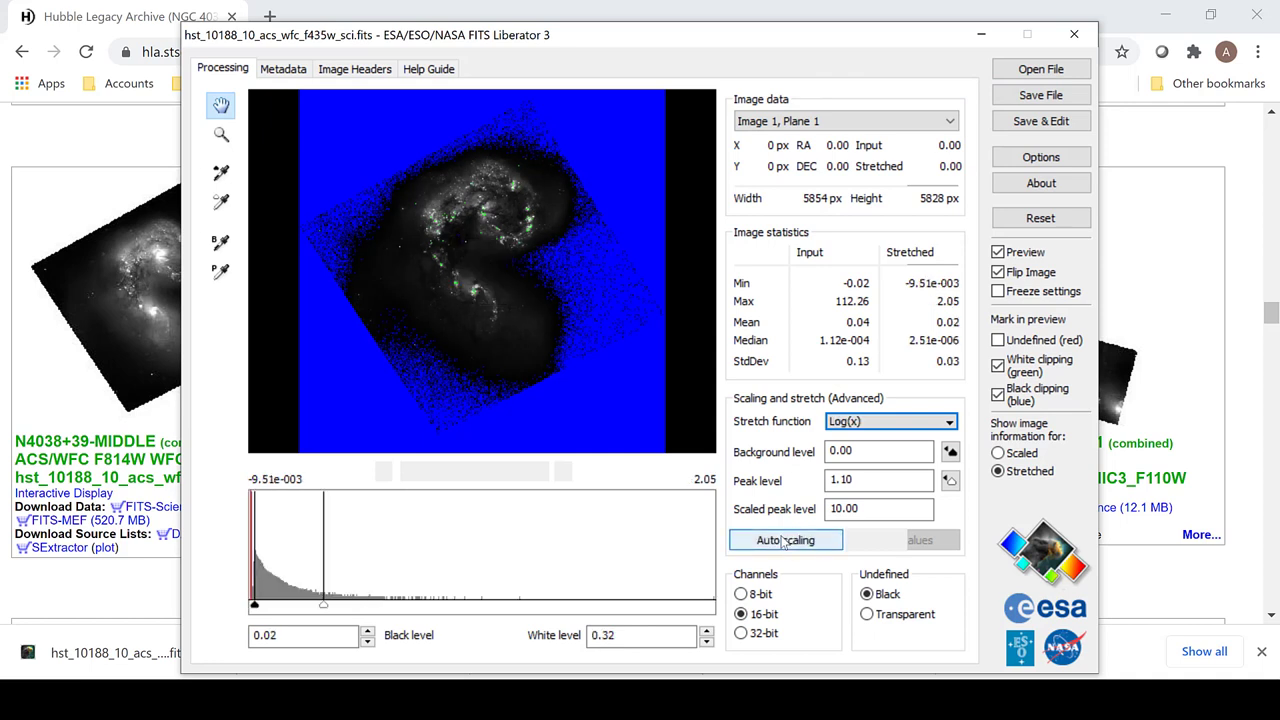
{"action": "left_click", "coordinate": [784, 541]}
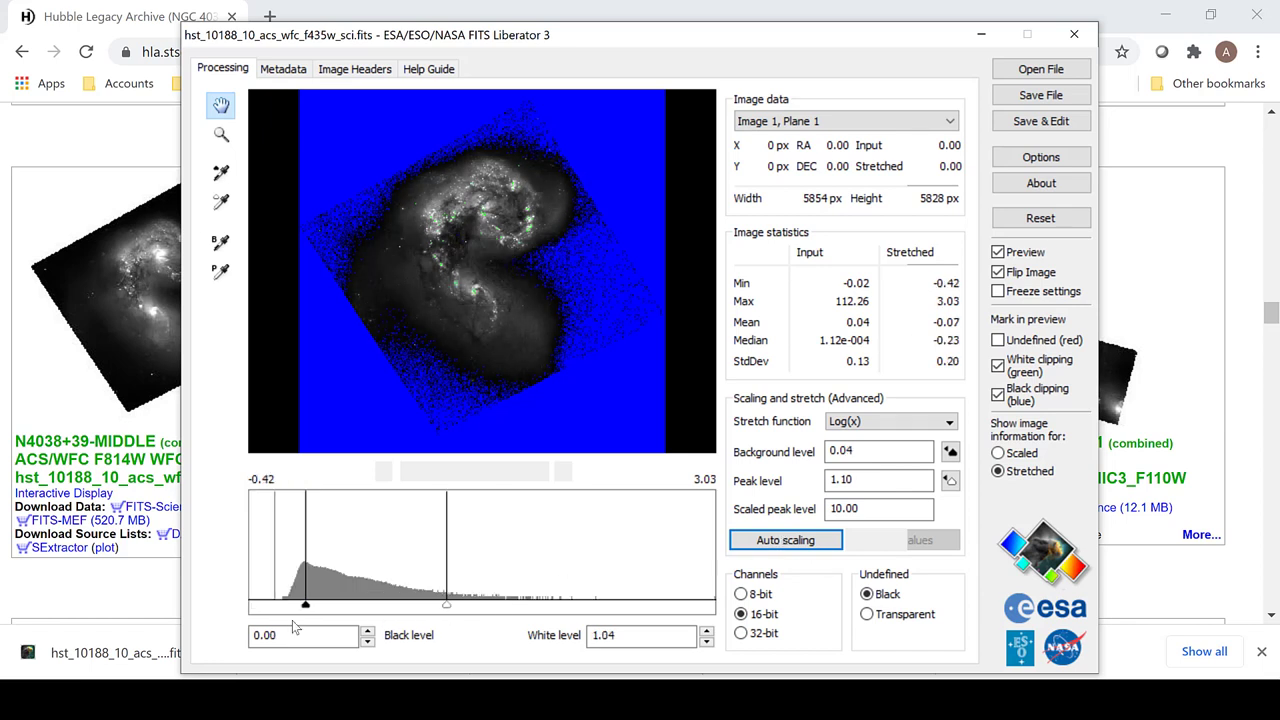
{"action": "left_click_drag", "start_coordinate": [305, 605], "coordinate": [281, 605]}
{"action": "left_click_drag", "start_coordinate": [446, 606], "coordinate": [602, 632]}
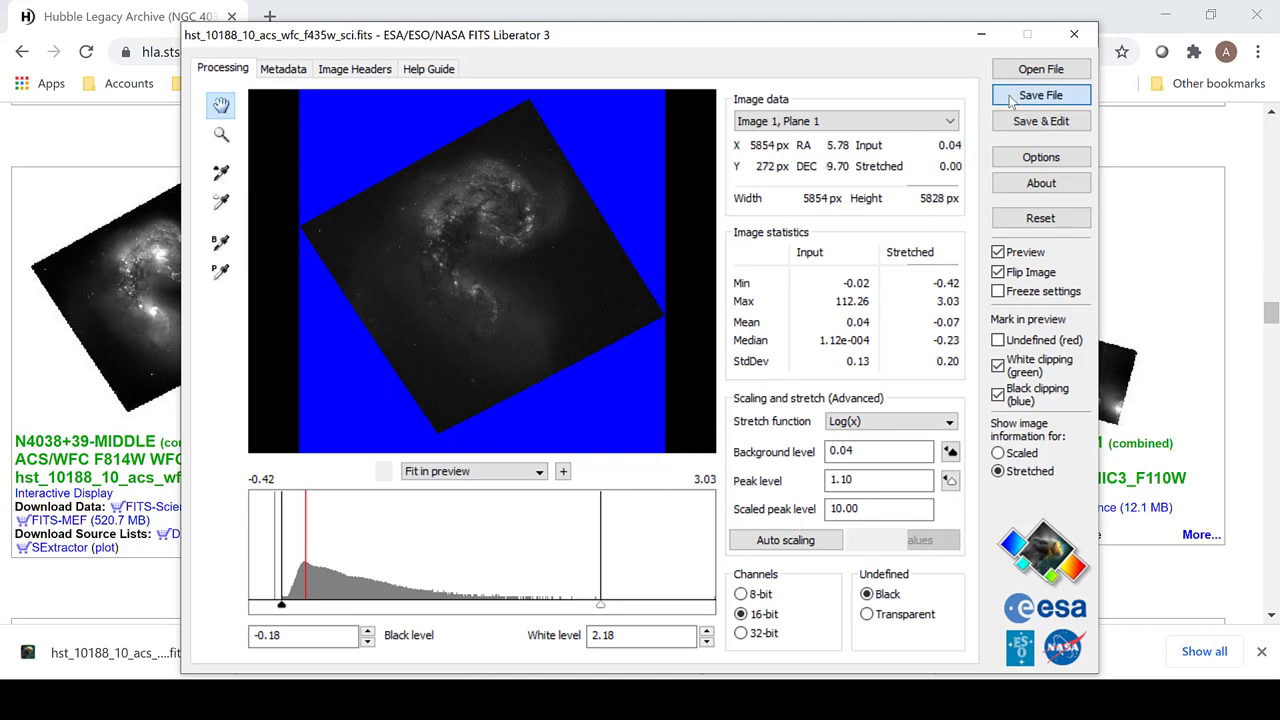
- Save the stretched image as TIFF hst_10188_10_acs_wfc_f435w_sci_BLUE in Downloads
{"action": "left_click", "coordinate": [1040, 95]}
{"action": "left_click", "coordinate": [523, 421]}
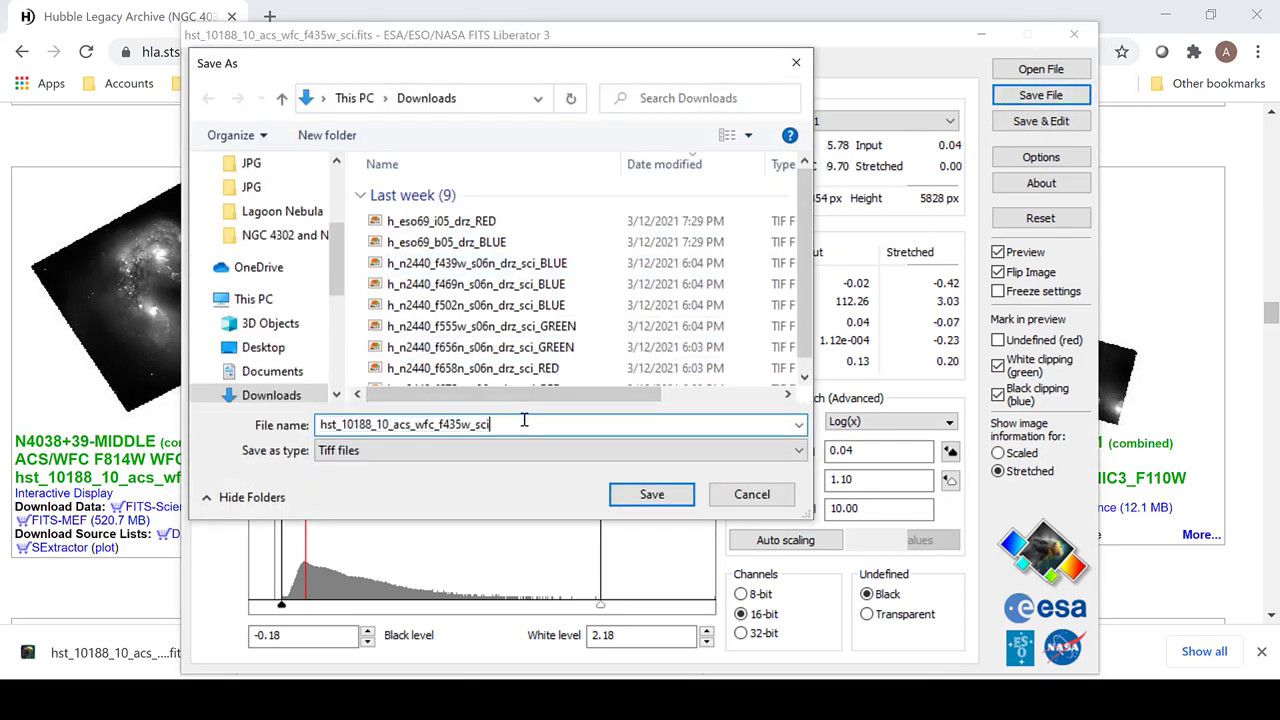
{"action": "type", "text": "_BLUE"}
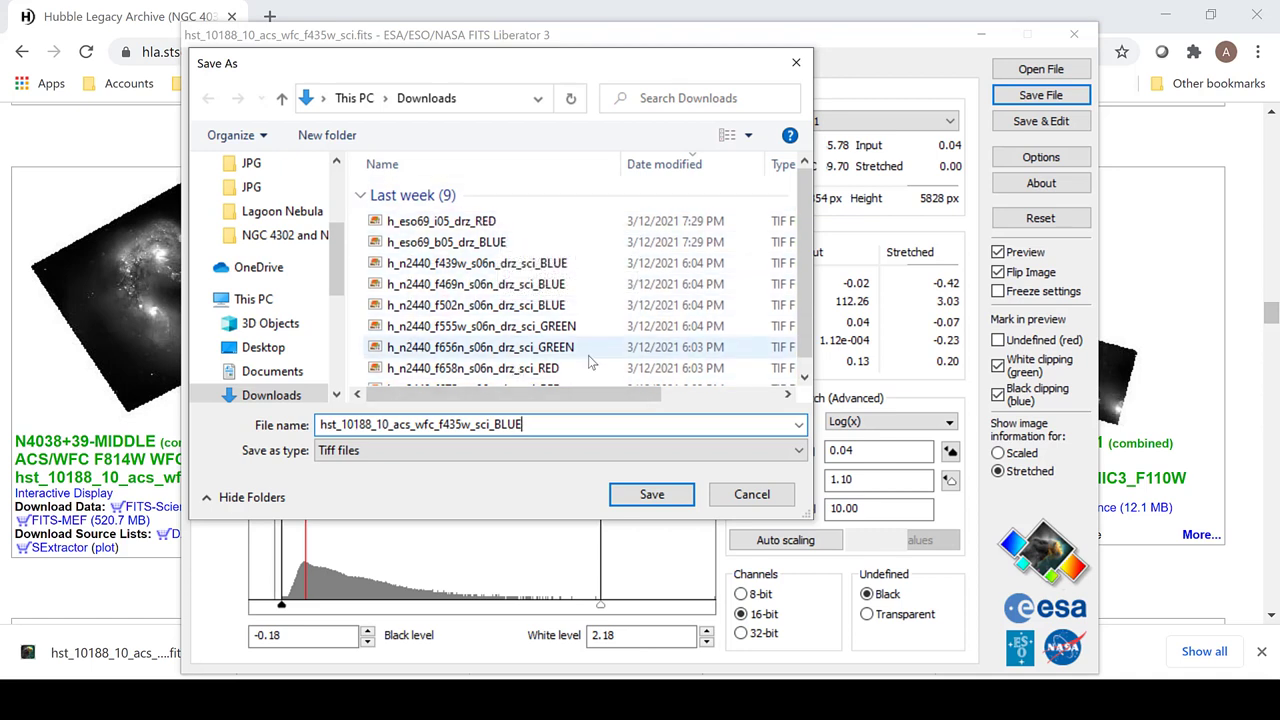
{"action": "left_click", "coordinate": [655, 495]}
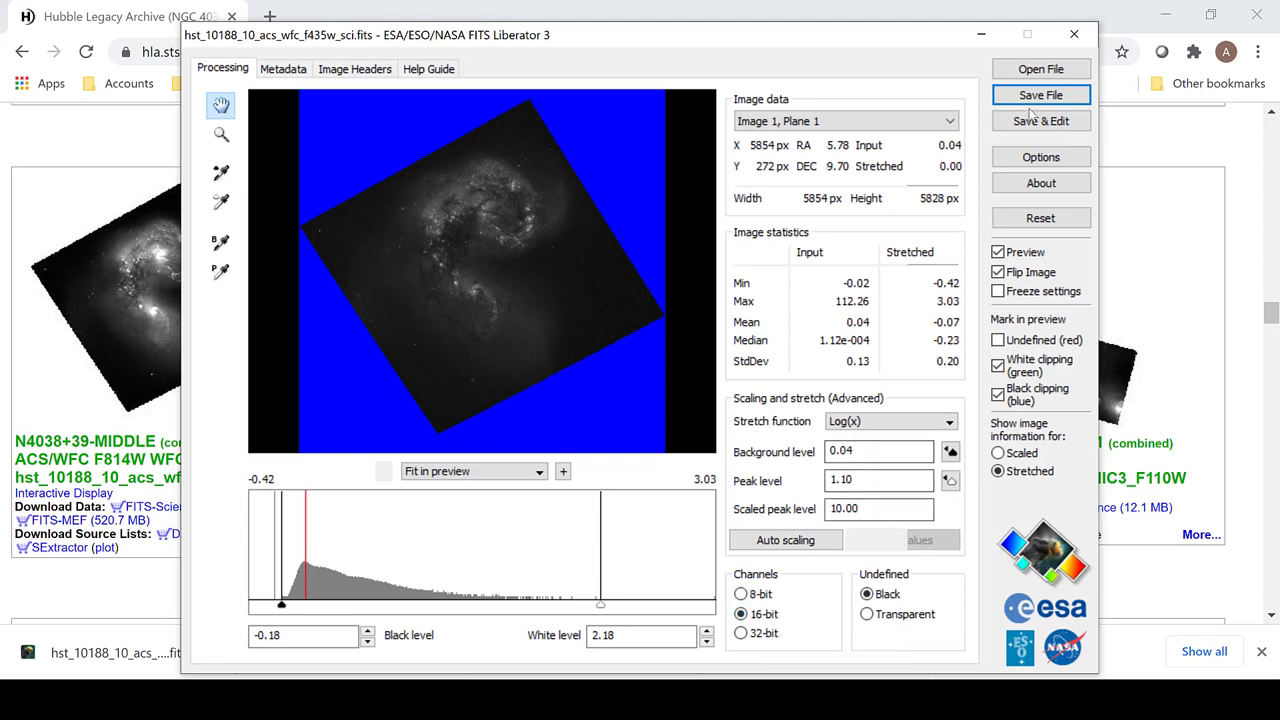
- Cancel the FITS Liberator Open File dialog without loading another file
{"action": "left_click", "coordinate": [1041, 69]}
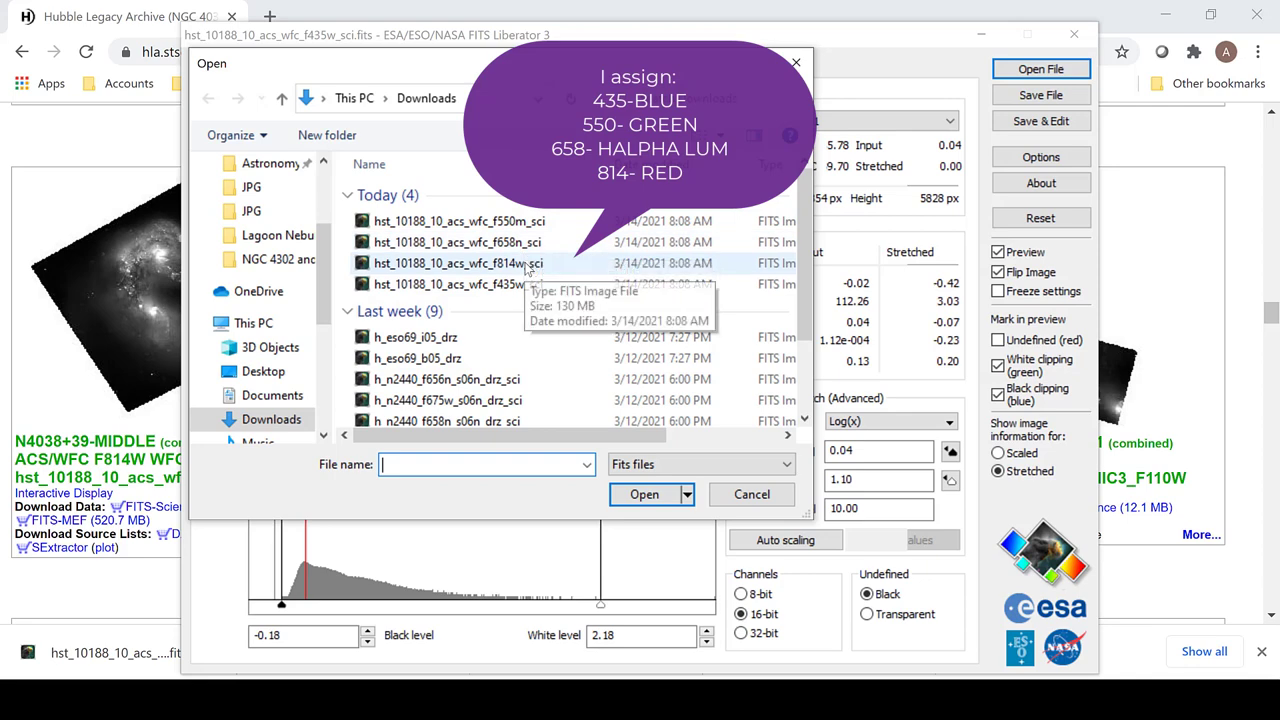
{"action": "left_click", "coordinate": [775, 492]}
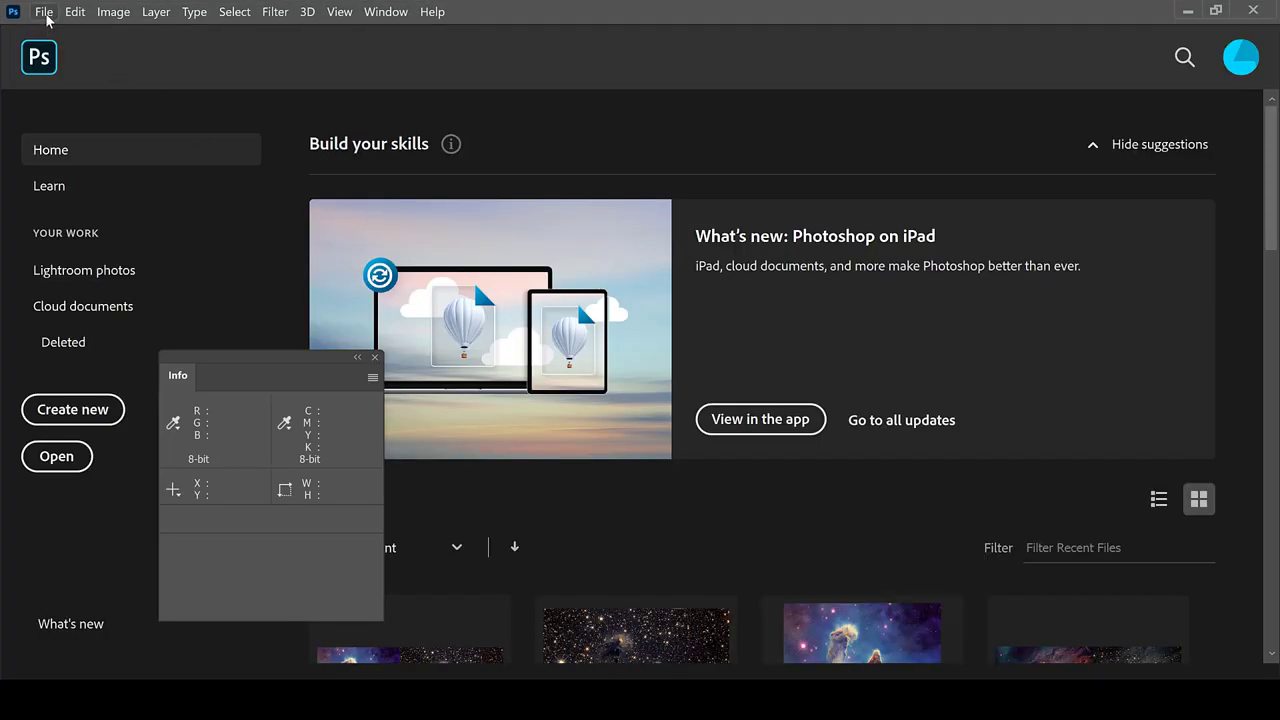
- Start Load Files into Stack and browse to the Antennae Galaxies TIFF Files folder
{"action": "left_click", "coordinate": [46, 14]}
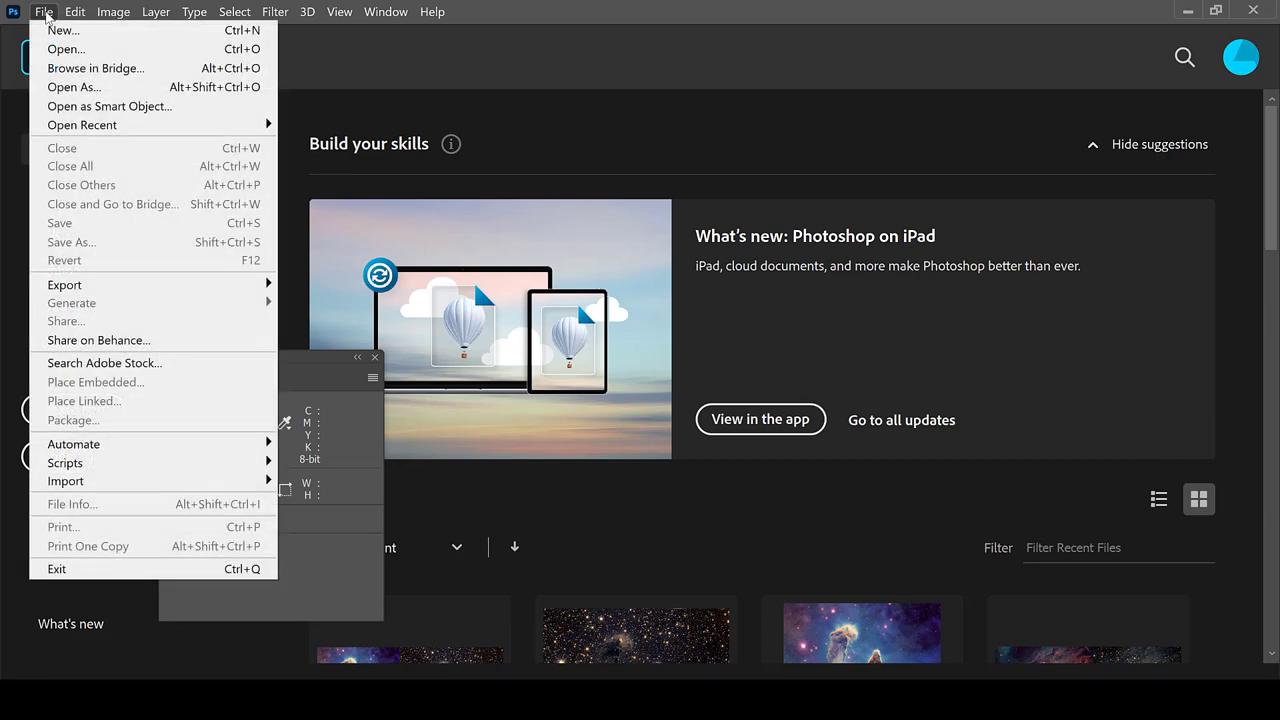
{"action": "mouse_move", "coordinate": [230, 461]}
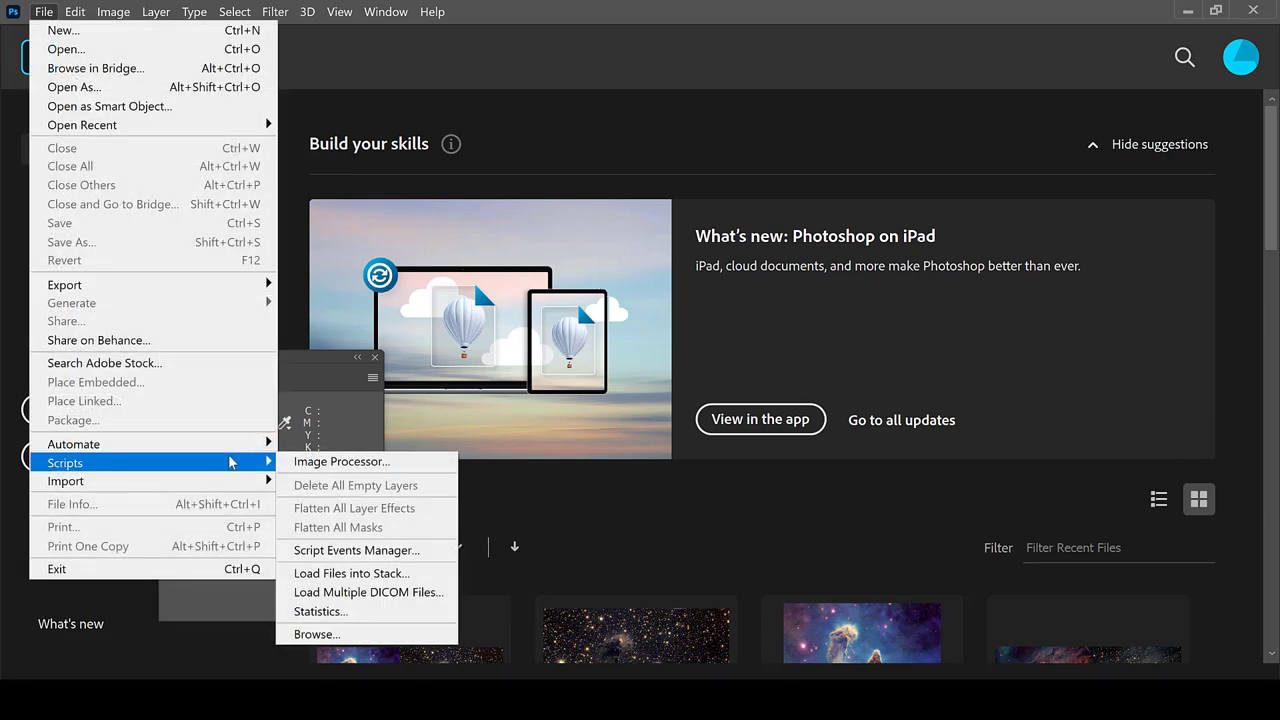
{"action": "left_click", "coordinate": [341, 575]}
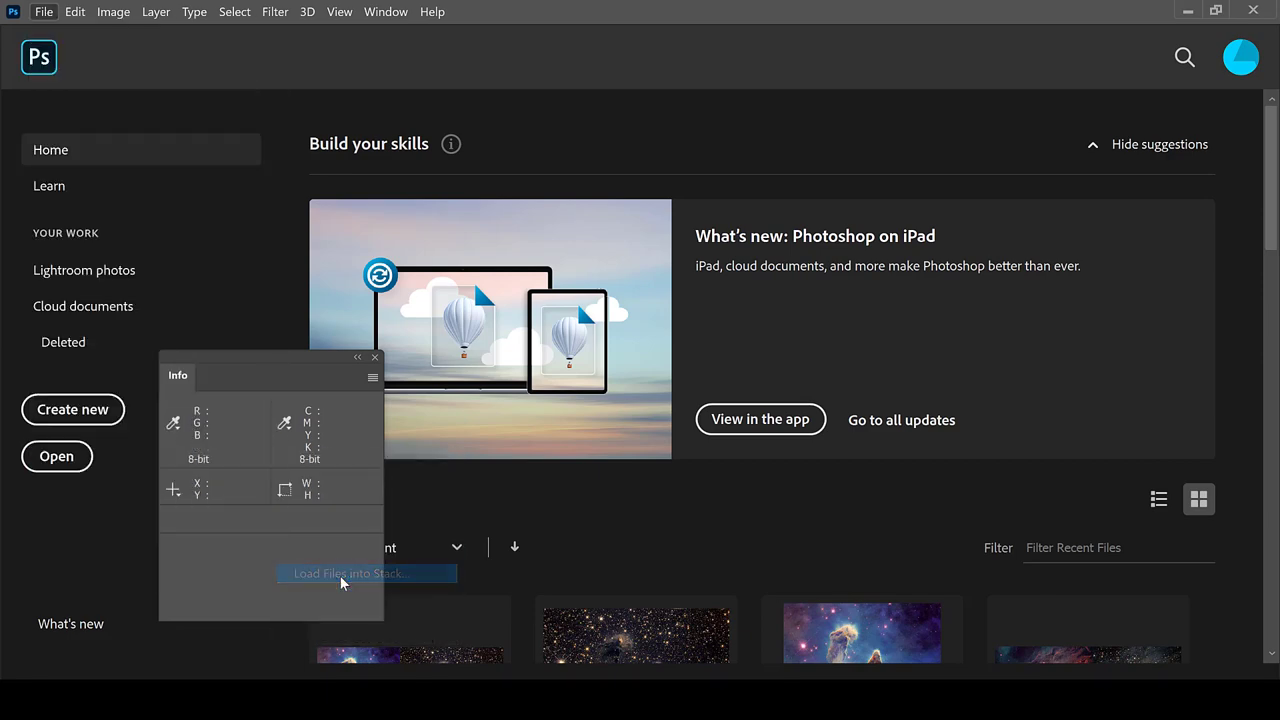
{"action": "left_click", "coordinate": [731, 285]}
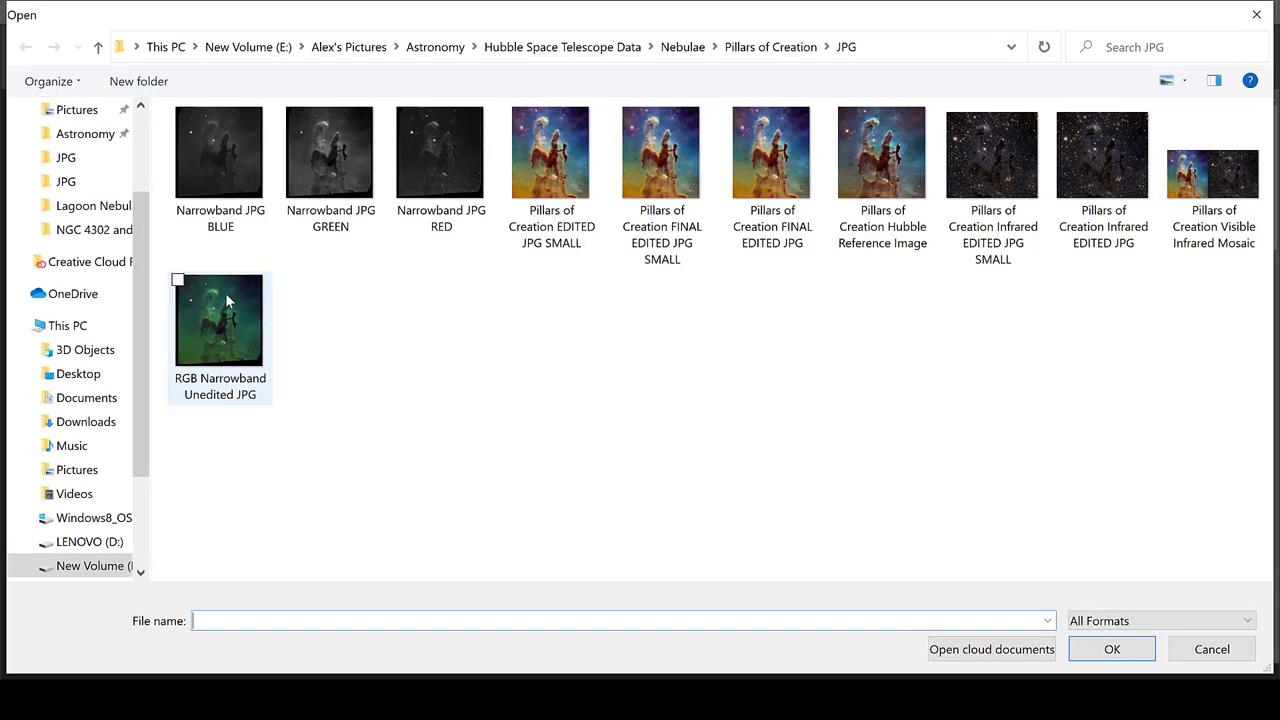
{"action": "scroll", "coordinate": [143, 318], "scroll_direction": "down", "scroll_amount": 3}
{"action": "left_click", "coordinate": [548, 47]}
{"action": "double_click", "coordinate": [290, 137]}
{"action": "double_click", "coordinate": [290, 137]}
{"action": "left_click", "coordinate": [289, 190]}
{"action": "double_click", "coordinate": [289, 190]}
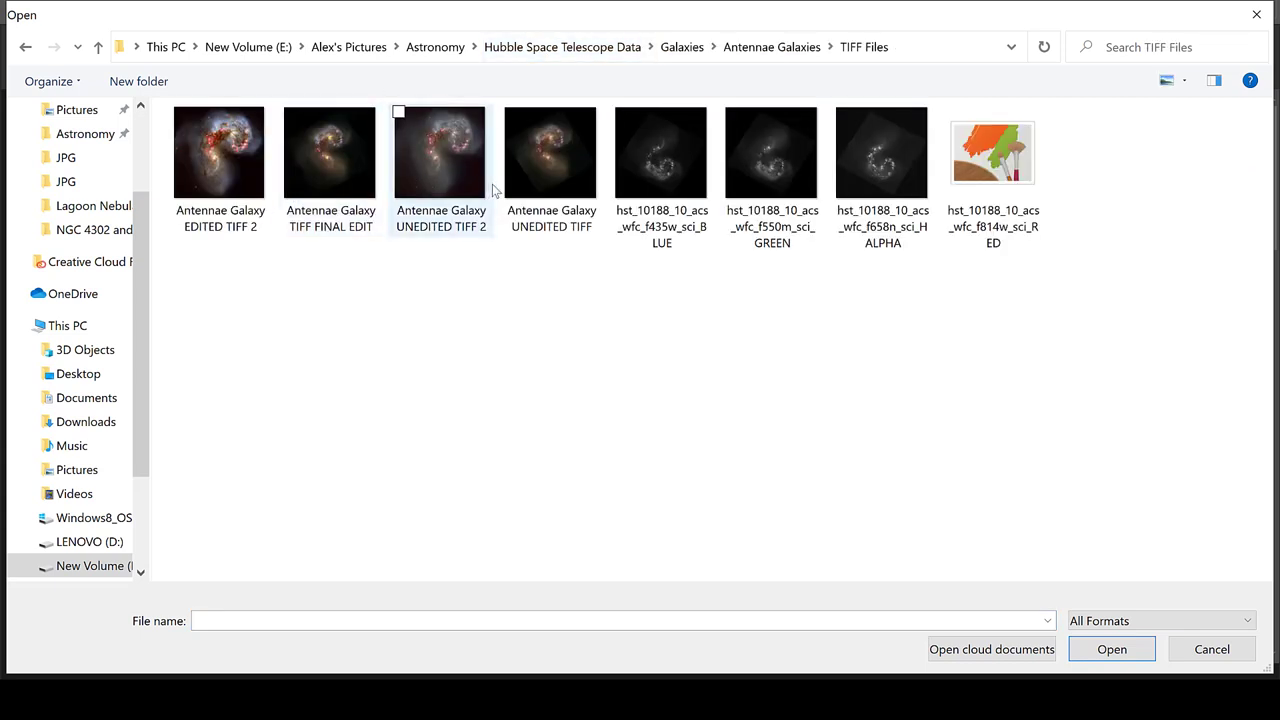
- Select the BLUE, GREEN, HALPHA and RED TIFFs and load them as stacked layers
{"action": "left_click", "coordinate": [662, 160]}
{"action": "left_click", "coordinate": [742, 158], "text": "ctrl"}
{"action": "left_click", "coordinate": [896, 166], "text": "ctrl"}
{"action": "left_click", "coordinate": [958, 168], "text": "ctrl"}
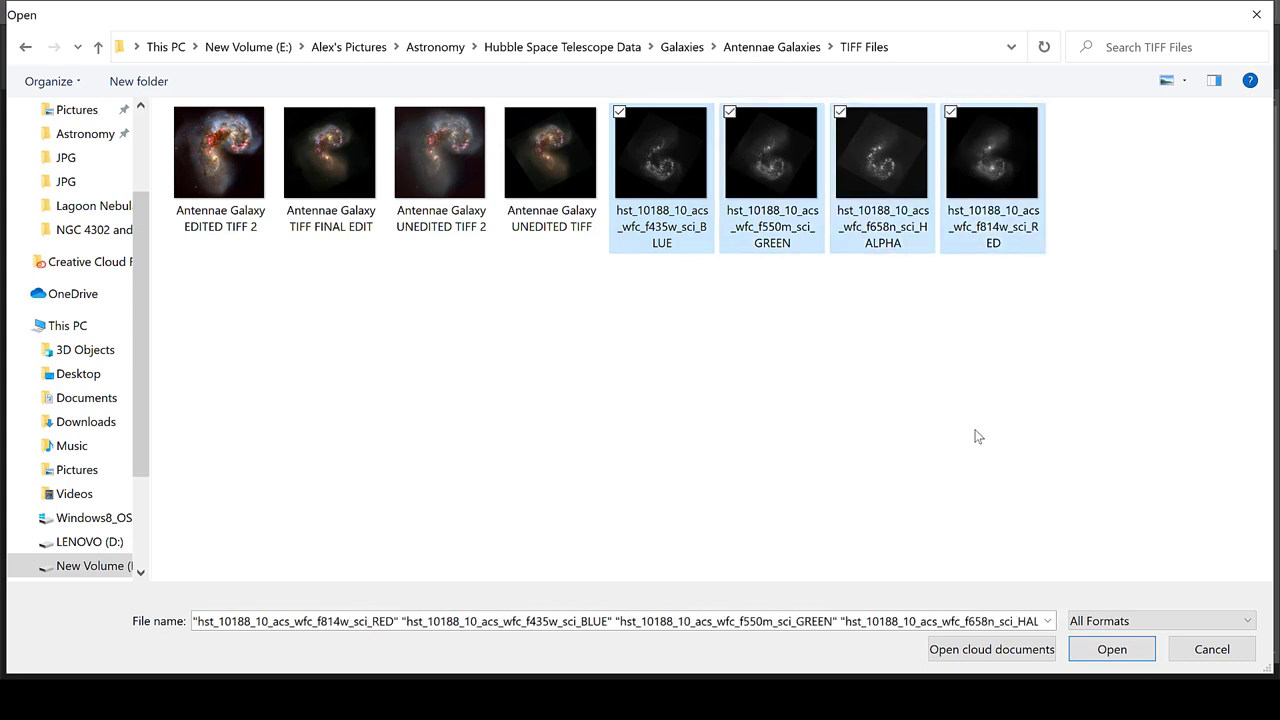
{"action": "left_click", "coordinate": [1099, 650]}
{"action": "left_click", "coordinate": [823, 177]}
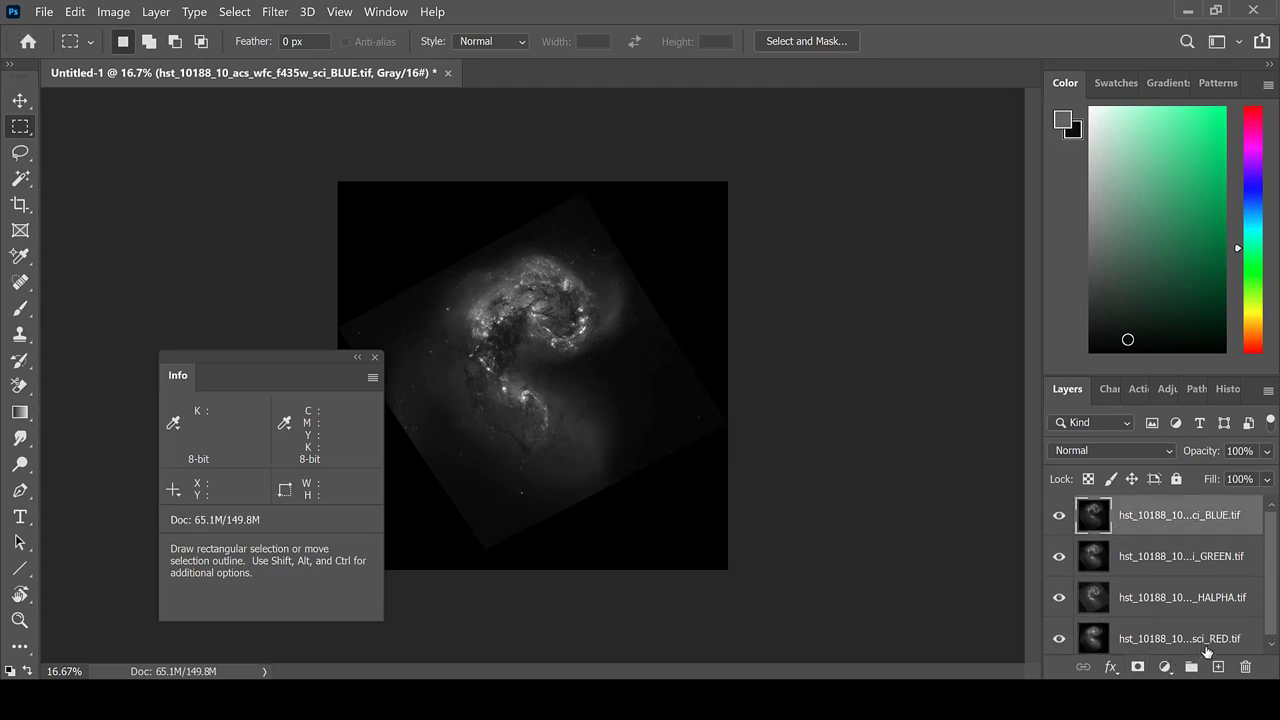
- Rename the top layer to BLUE and the second layer to GREEN
{"action": "double_click", "coordinate": [1199, 523]}
{"action": "type", "text": "BLUE"}
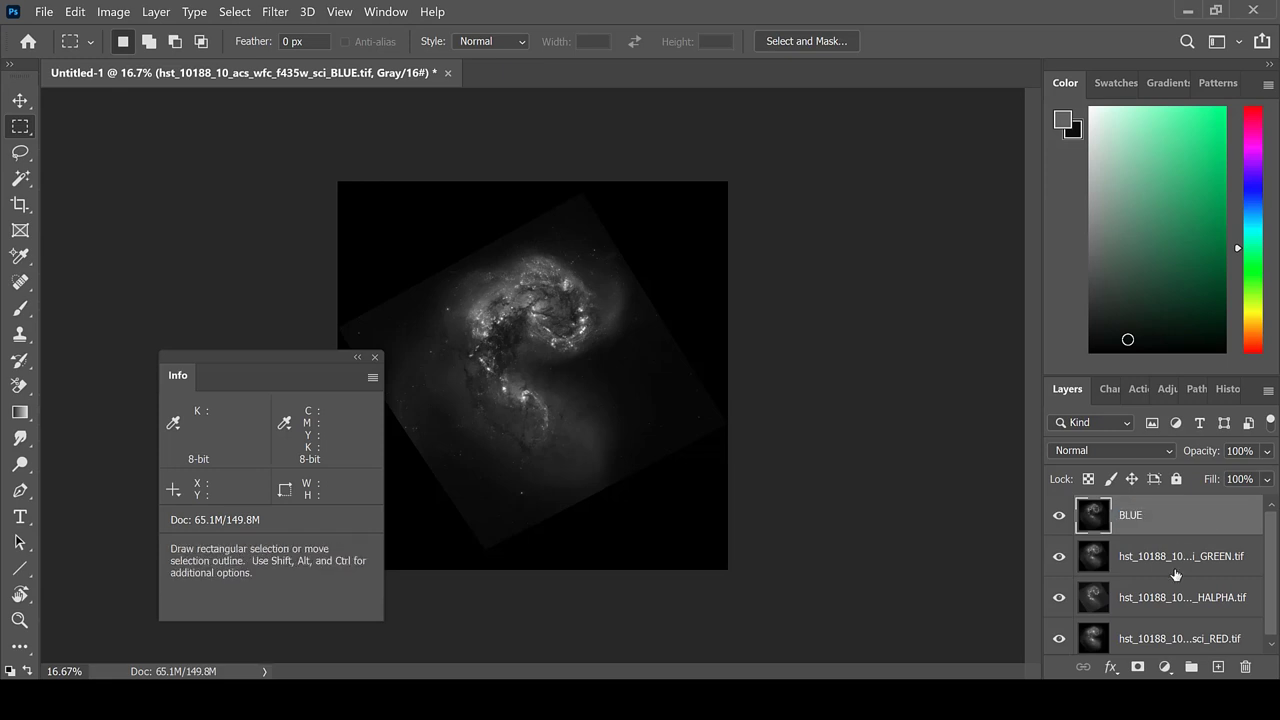
{"action": "left_click", "coordinate": [1177, 572]}
{"action": "double_click", "coordinate": [1181, 566]}
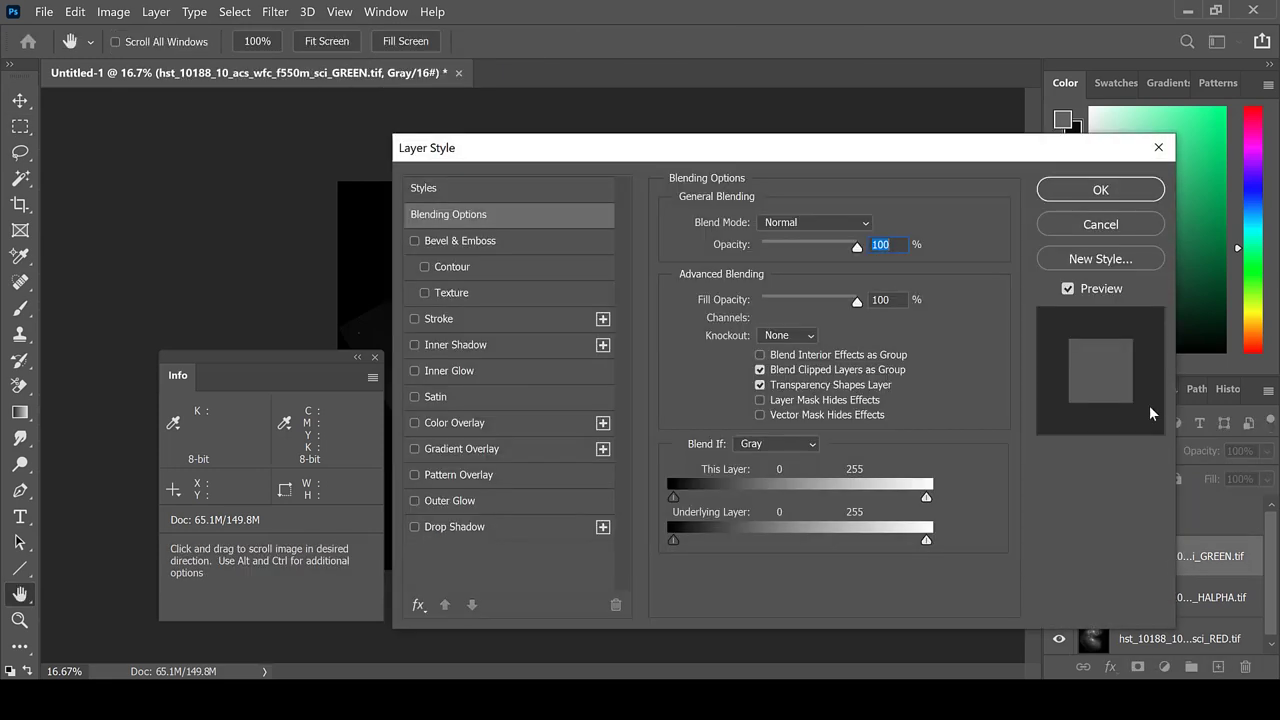
{"action": "left_click", "coordinate": [1117, 225]}
{"action": "double_click", "coordinate": [1200, 558]}
{"action": "type", "text": "GREEN"}
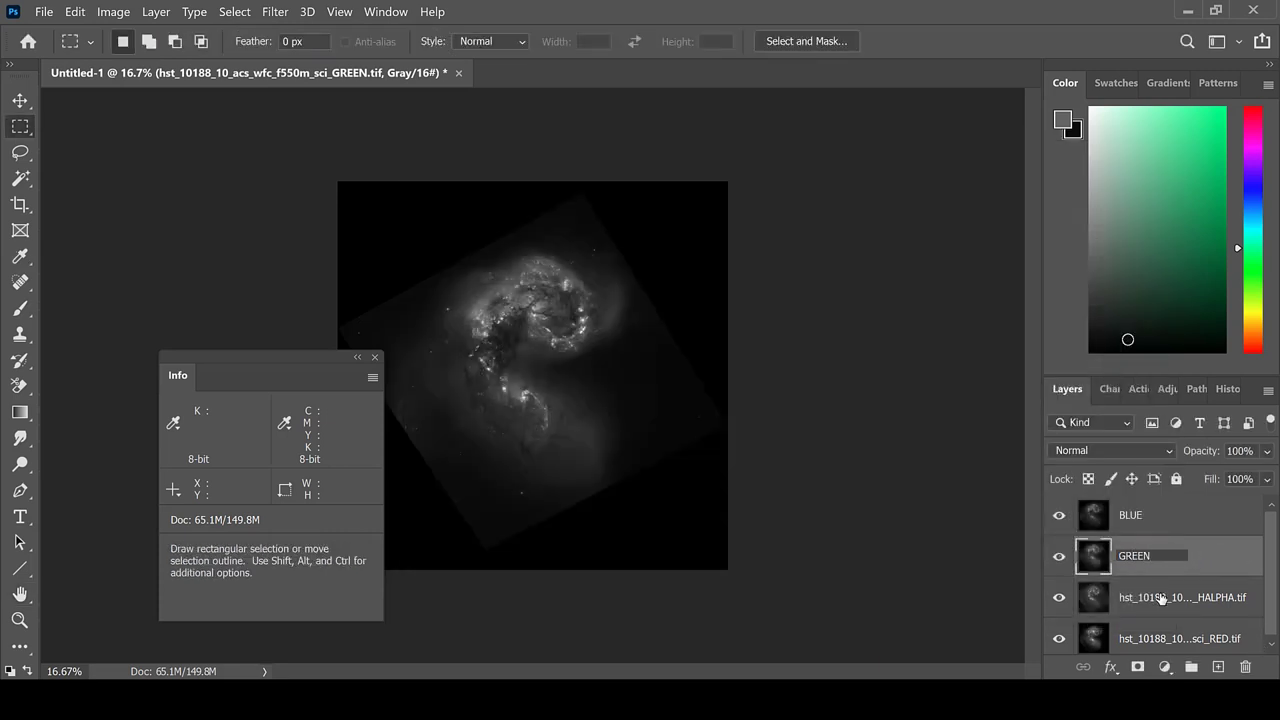
{"action": "key", "text": "Return"}
- Rename the third layer to HALPHA and the bottom layer to RED
{"action": "double_click", "coordinate": [1160, 599]}
{"action": "type", "text": "HALPHA"}
{"action": "double_click", "coordinate": [1165, 640]}
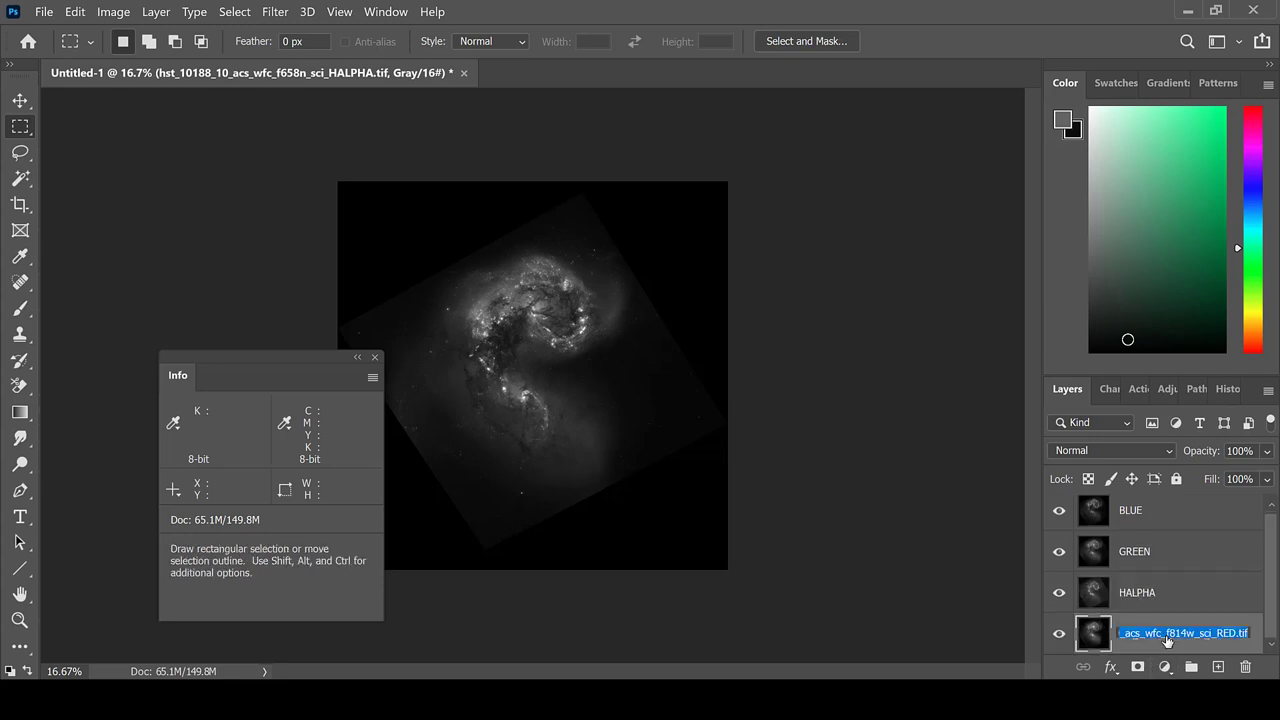
{"action": "type", "text": "RED"}
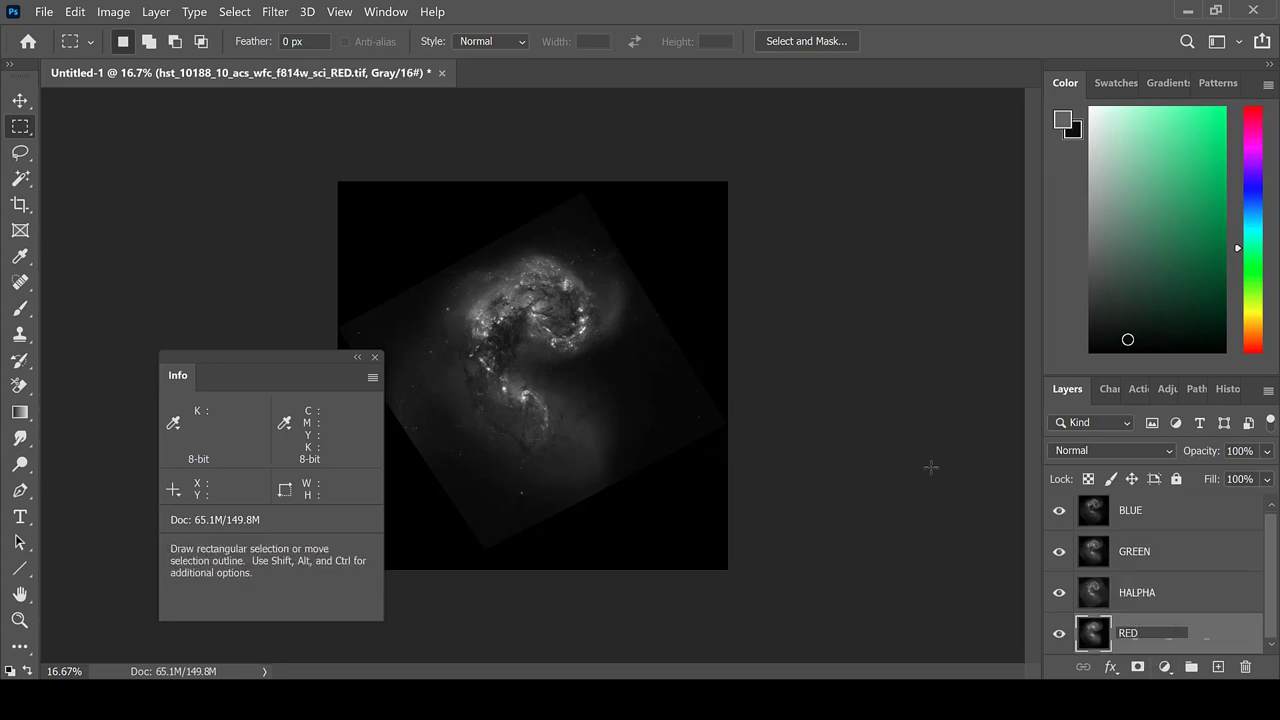
{"action": "left_click", "coordinate": [930, 467]}
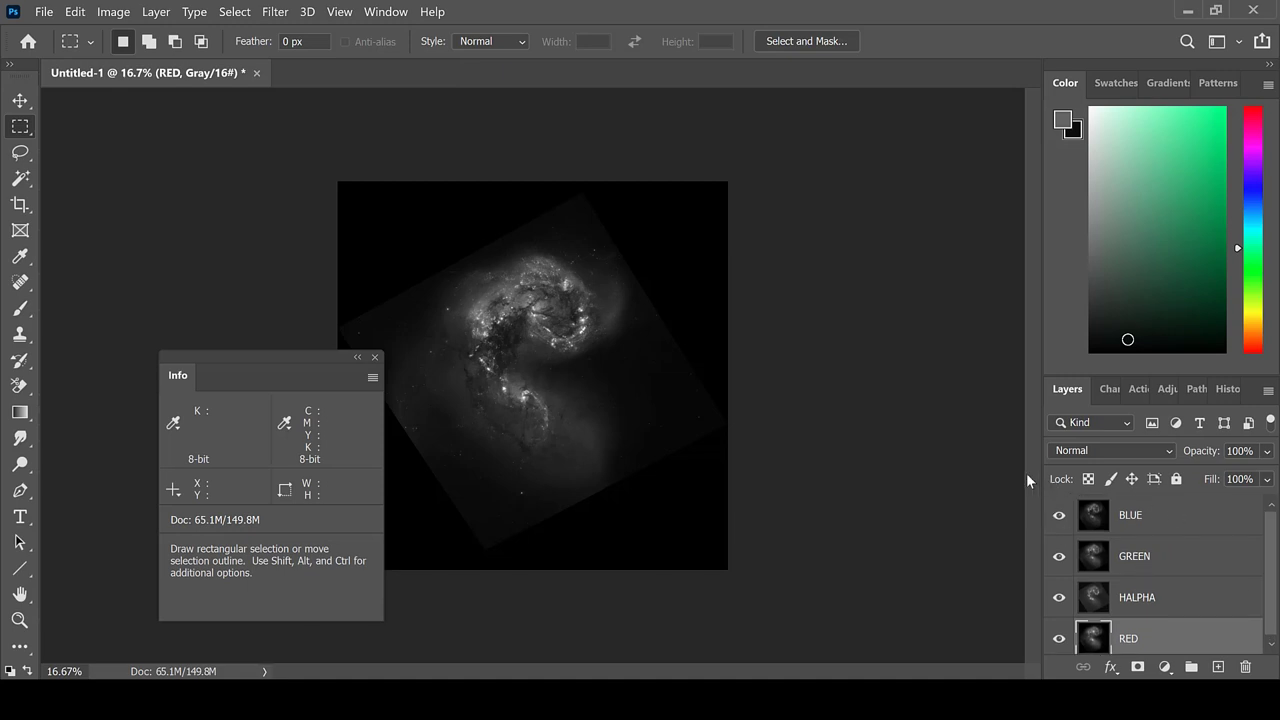
- Hide the BLUE, GREEN and HALPHA layers and move the Info panel aside
{"action": "left_click", "coordinate": [1060, 516]}
{"action": "left_click_drag", "start_coordinate": [1060, 556], "coordinate": [1060, 598]}
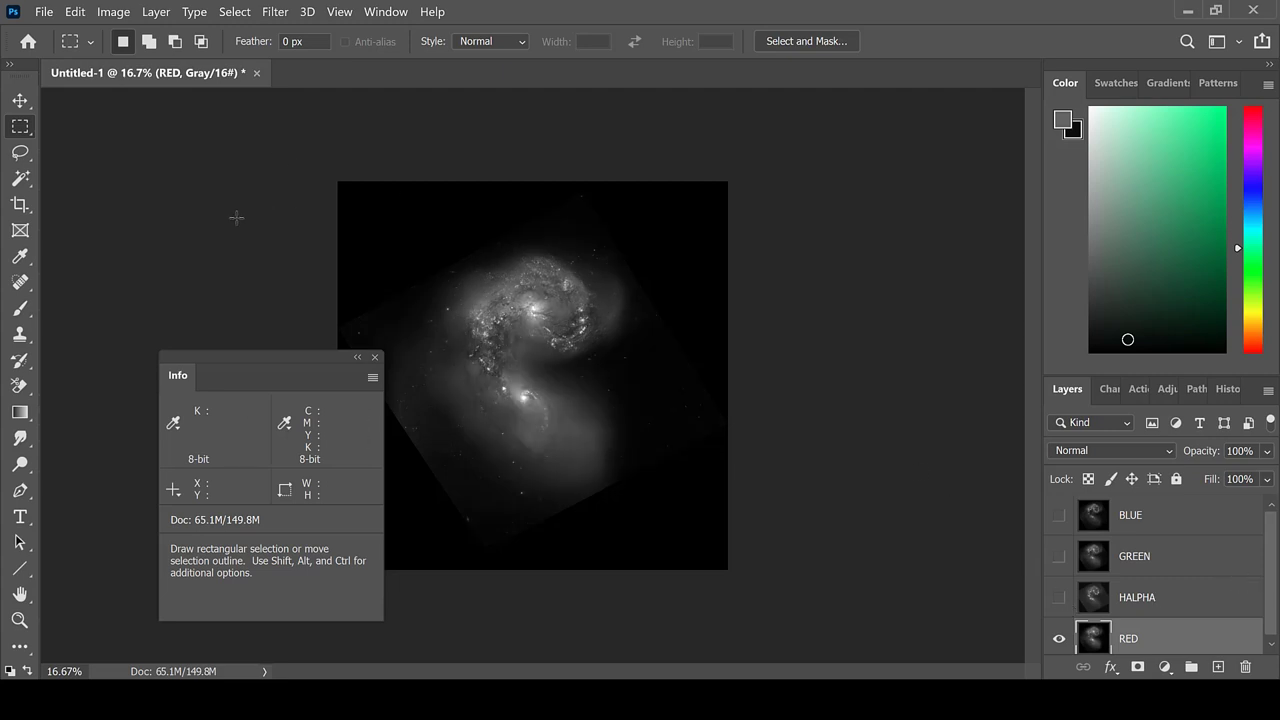
{"action": "left_click_drag", "start_coordinate": [234, 361], "coordinate": [167, 334]}
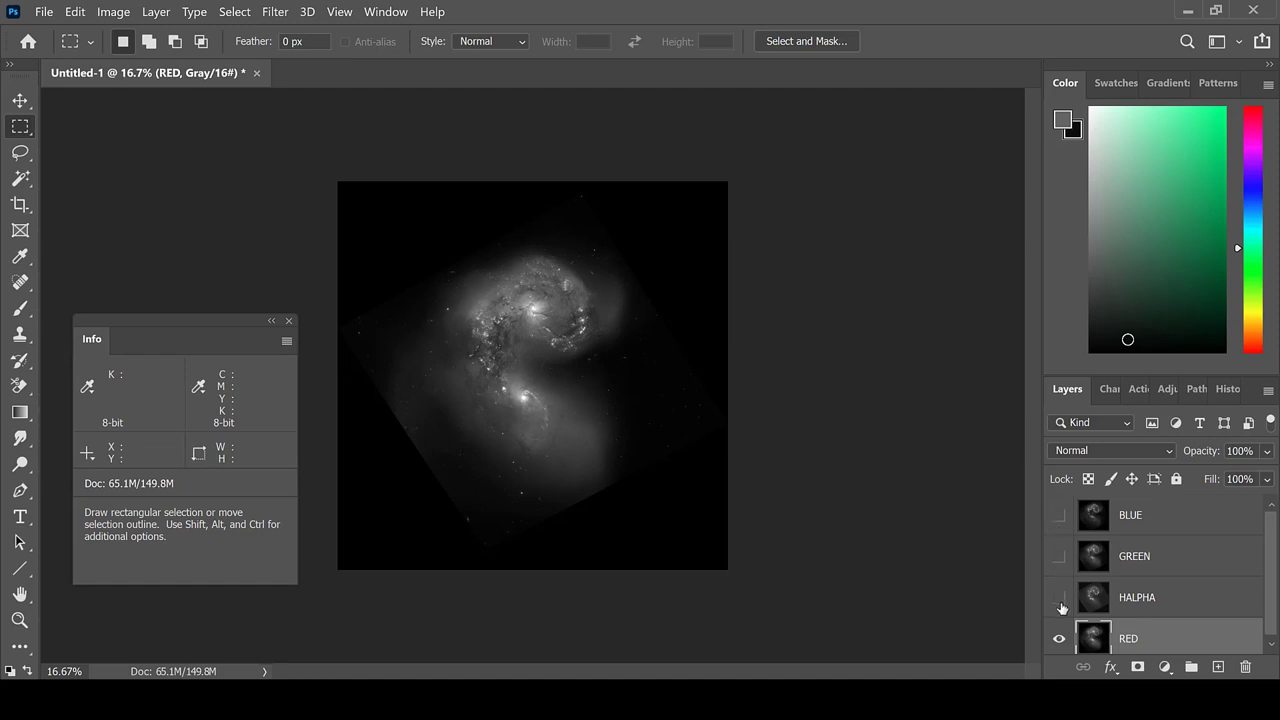
{"action": "scroll", "coordinate": [1145, 644], "scroll_direction": "down", "scroll_amount": 1}
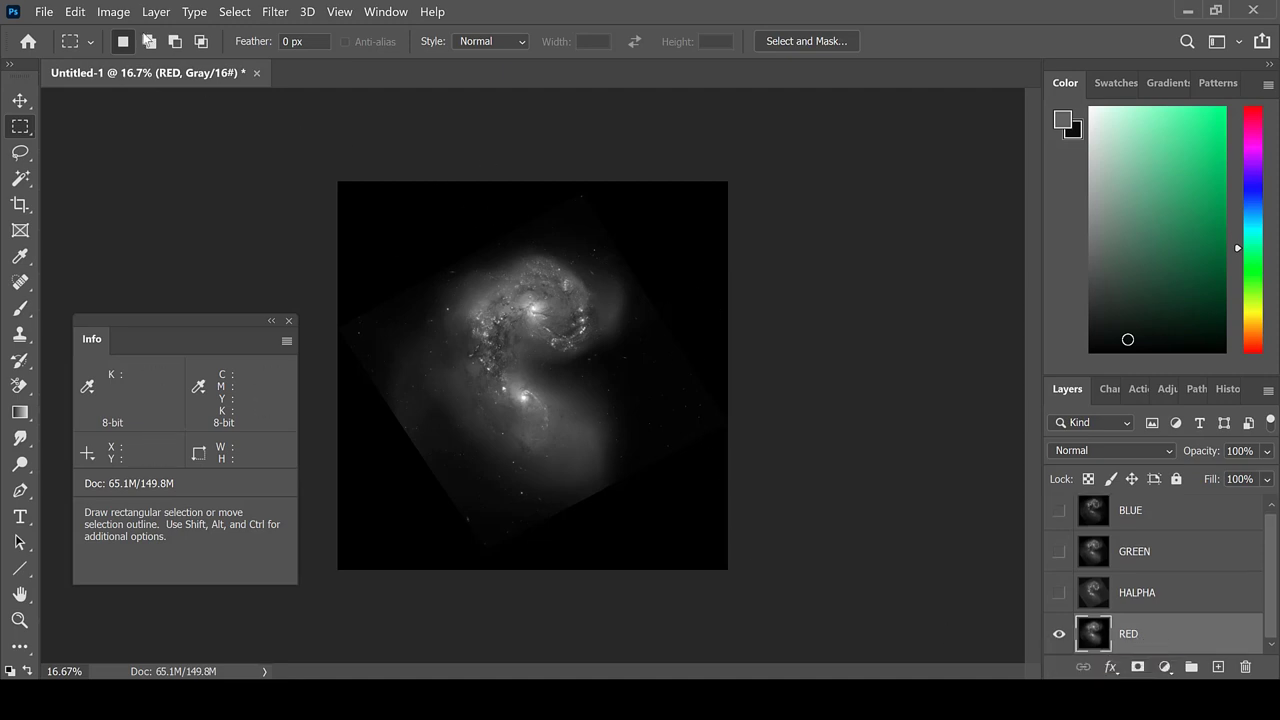
- Brighten the RED layer with a Levels midtone of 1.20, then show HALPHA
{"action": "left_click", "coordinate": [108, 14]}
{"action": "mouse_move", "coordinate": [190, 55]}
{"action": "left_click", "coordinate": [323, 72]}
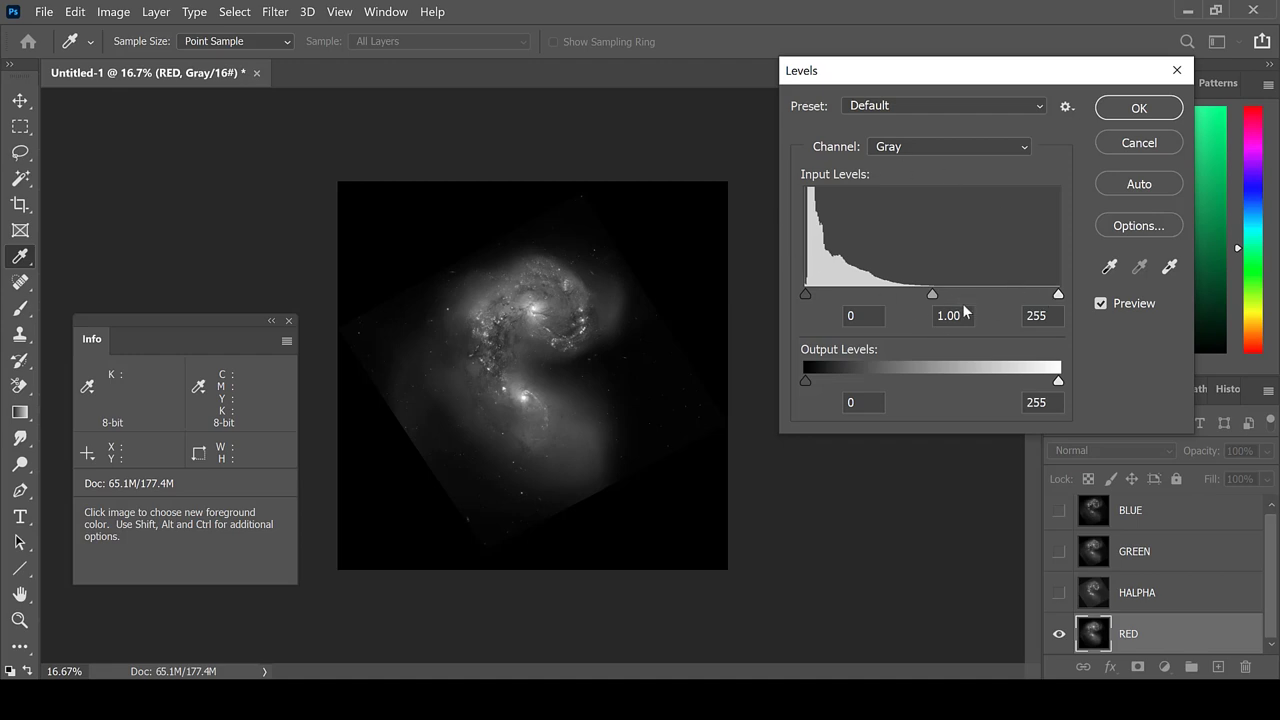
{"action": "left_click_drag", "start_coordinate": [929, 296], "coordinate": [916, 297]}
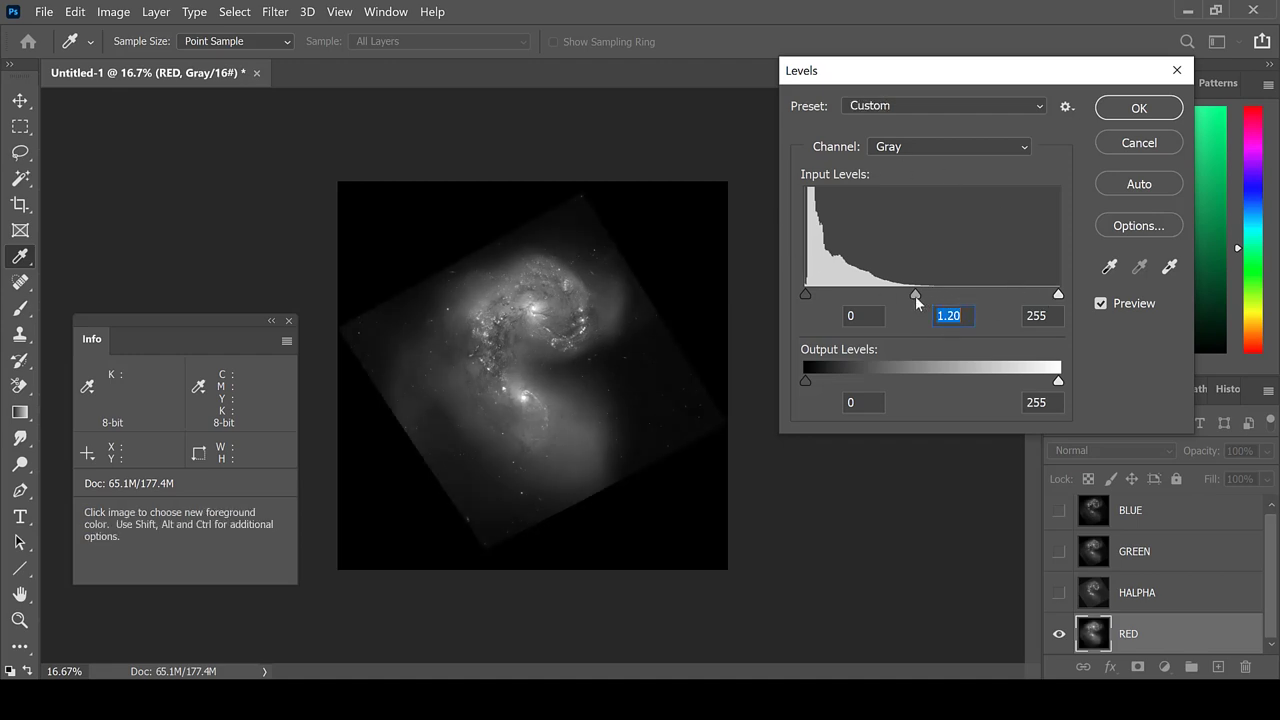
{"action": "left_click", "coordinate": [1152, 109]}
{"action": "key", "text": "m"}
{"action": "left_click", "coordinate": [1059, 593]}
- Raise the HALPHA layer's Levels black input to 13
{"action": "left_click", "coordinate": [1094, 597]}
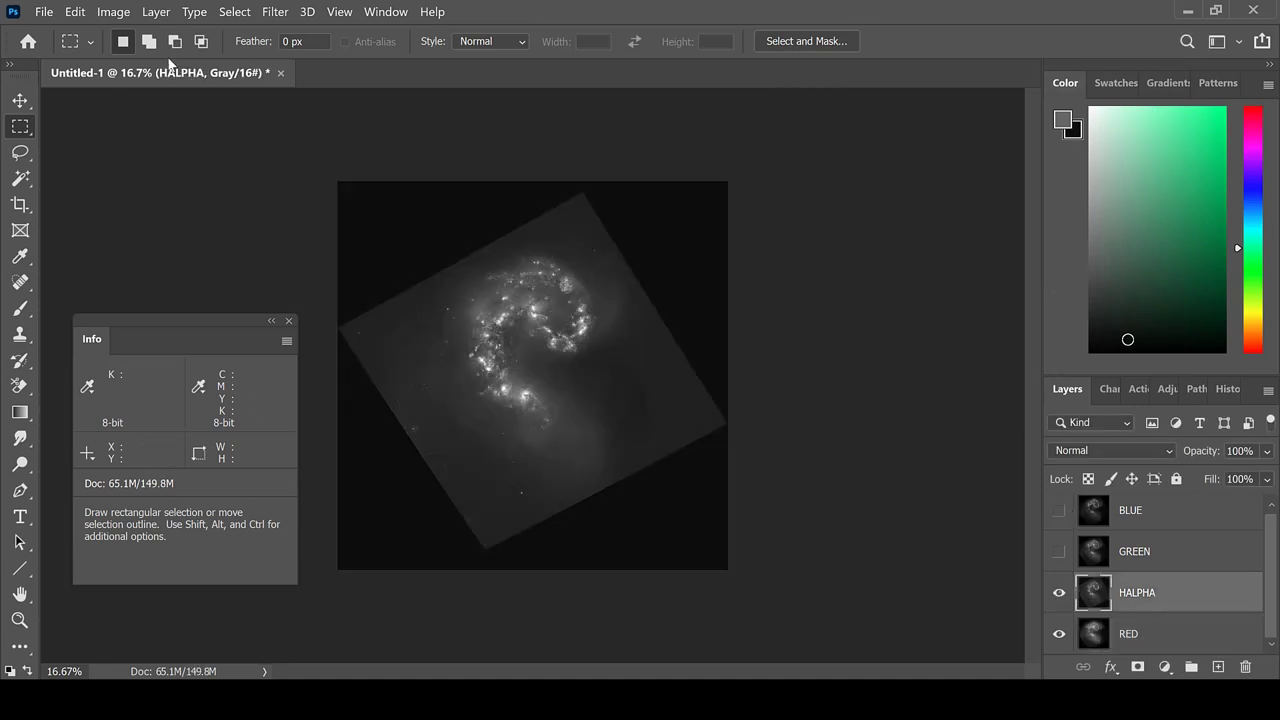
{"action": "left_click", "coordinate": [114, 12]}
{"action": "mouse_move", "coordinate": [180, 55]}
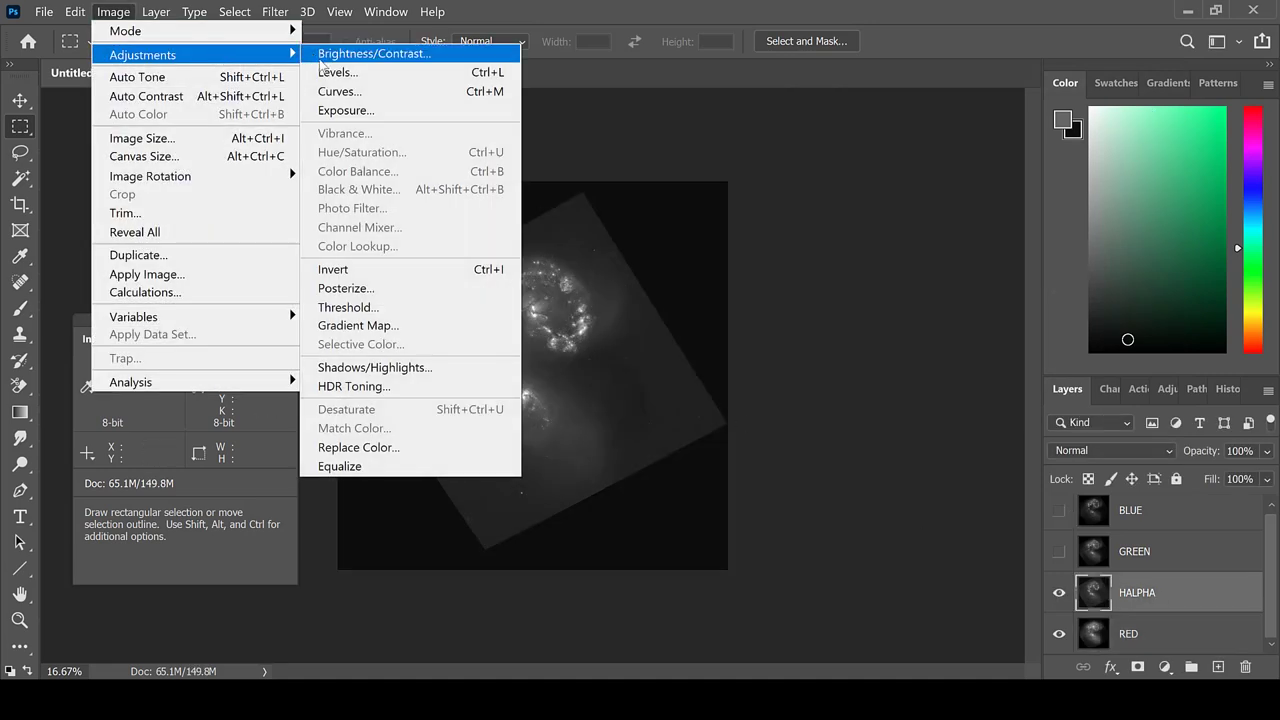
{"action": "left_click", "coordinate": [326, 74]}
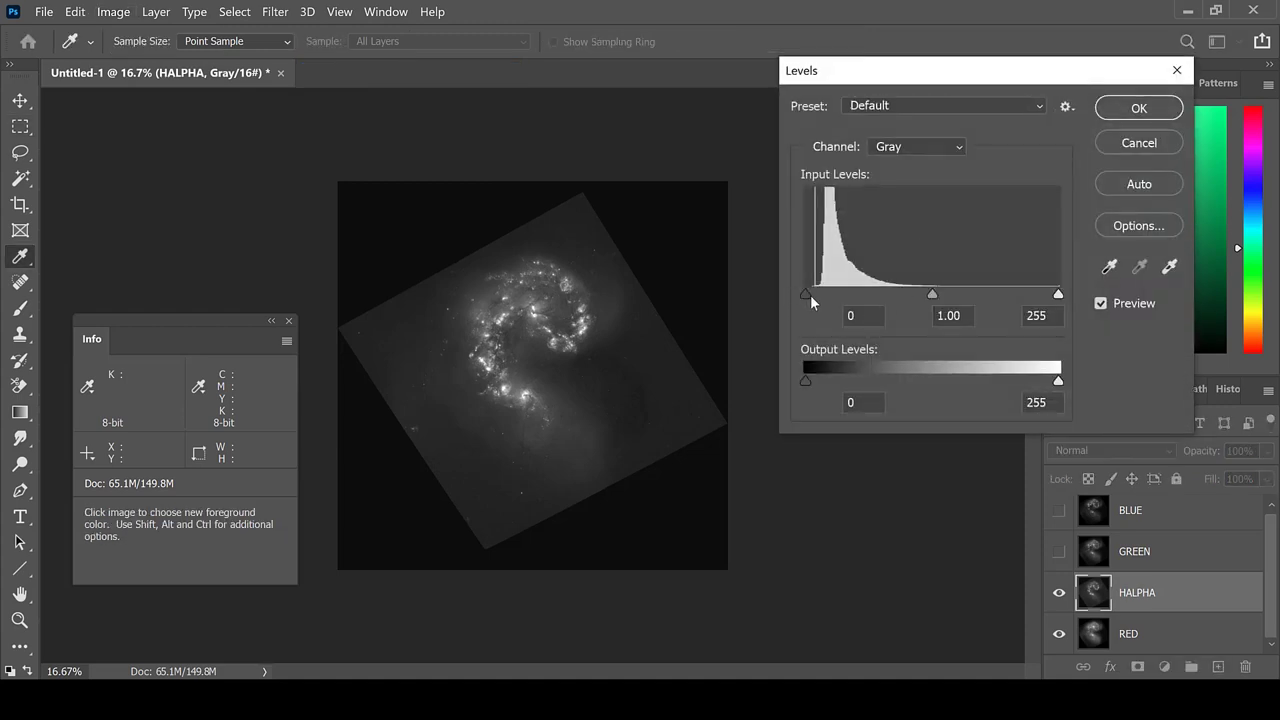
{"action": "left_click_drag", "start_coordinate": [811, 295], "coordinate": [818, 294]}
{"action": "left_click", "coordinate": [1128, 112]}
- Lower the HALPHA layer's Levels white input to 215
{"action": "left_click", "coordinate": [113, 11]}
{"action": "mouse_move", "coordinate": [130, 55]}
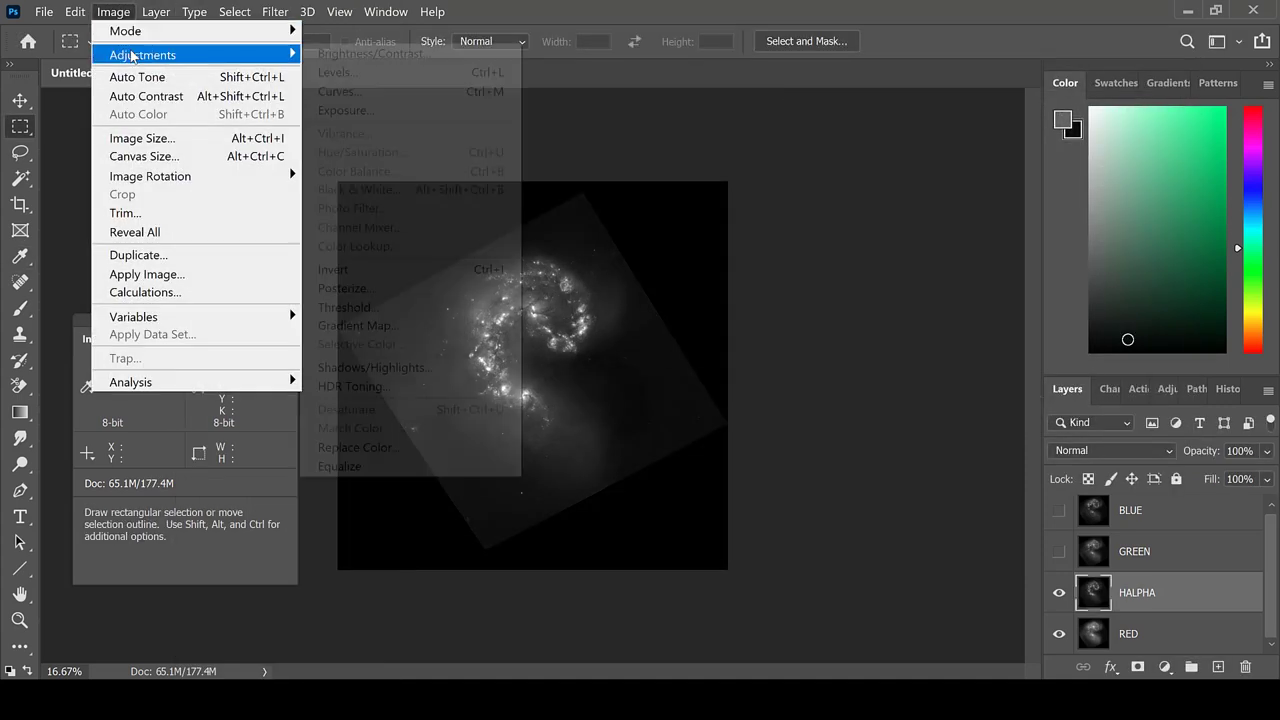
{"action": "left_click", "coordinate": [345, 72]}
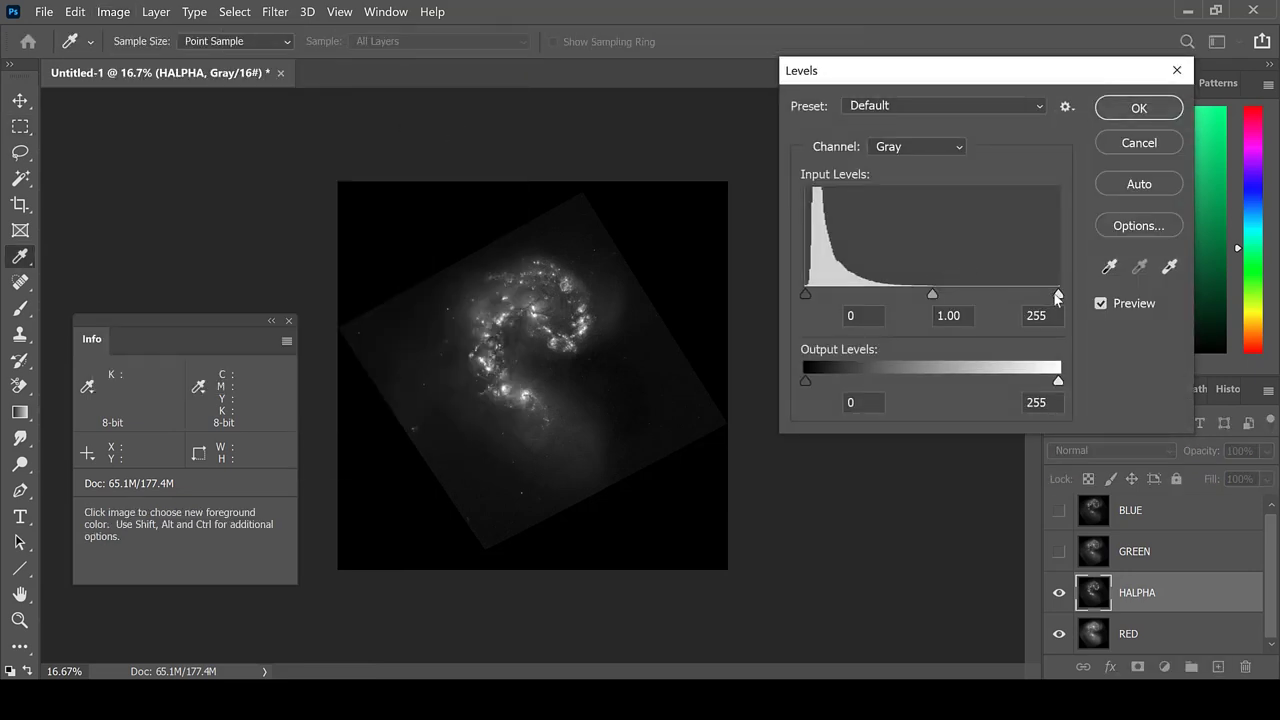
{"action": "left_click_drag", "start_coordinate": [1057, 295], "coordinate": [1018, 296]}
{"action": "left_click", "coordinate": [906, 295]}
{"action": "left_click", "coordinate": [1134, 107]}
{"action": "key", "text": "m"}
- Show the GREEN layer and lower its Levels white input to 221
{"action": "left_click", "coordinate": [1059, 551]}
{"action": "left_click", "coordinate": [1171, 555]}
{"action": "left_click", "coordinate": [127, 12]}
{"action": "left_click", "coordinate": [68, 104]}
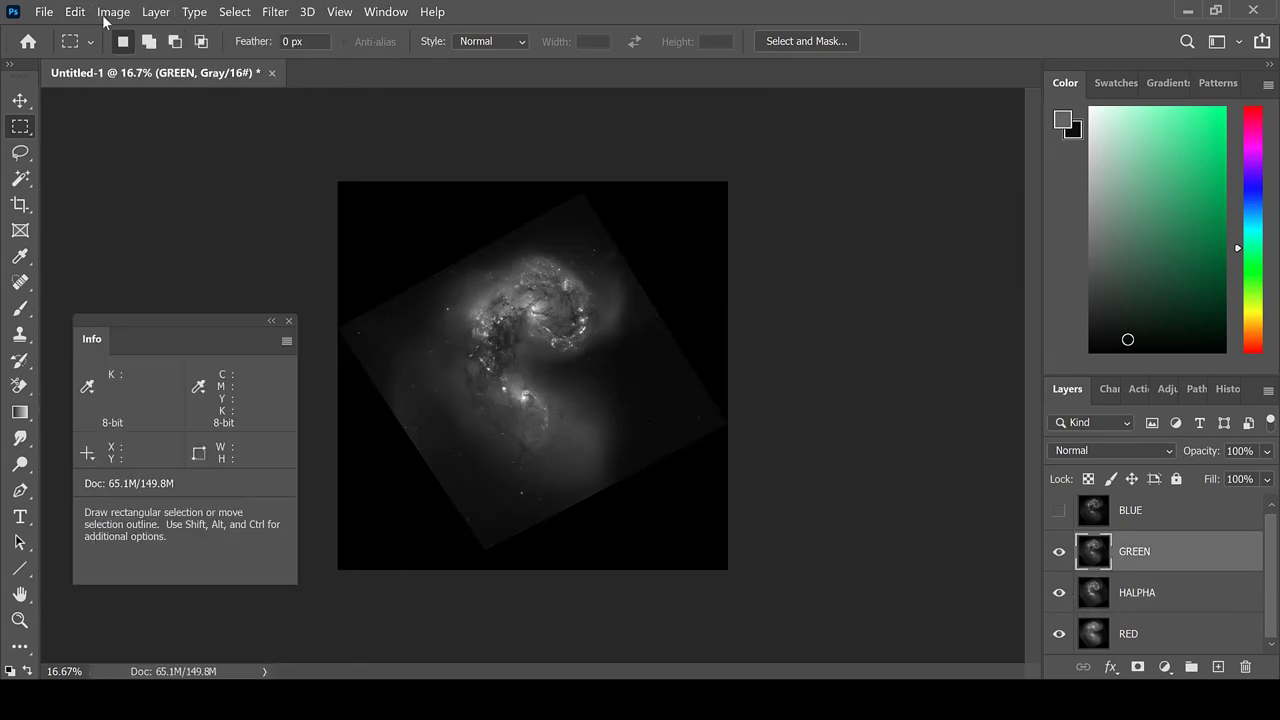
{"action": "left_click", "coordinate": [155, 12]}
{"action": "mouse_move", "coordinate": [147, 60]}
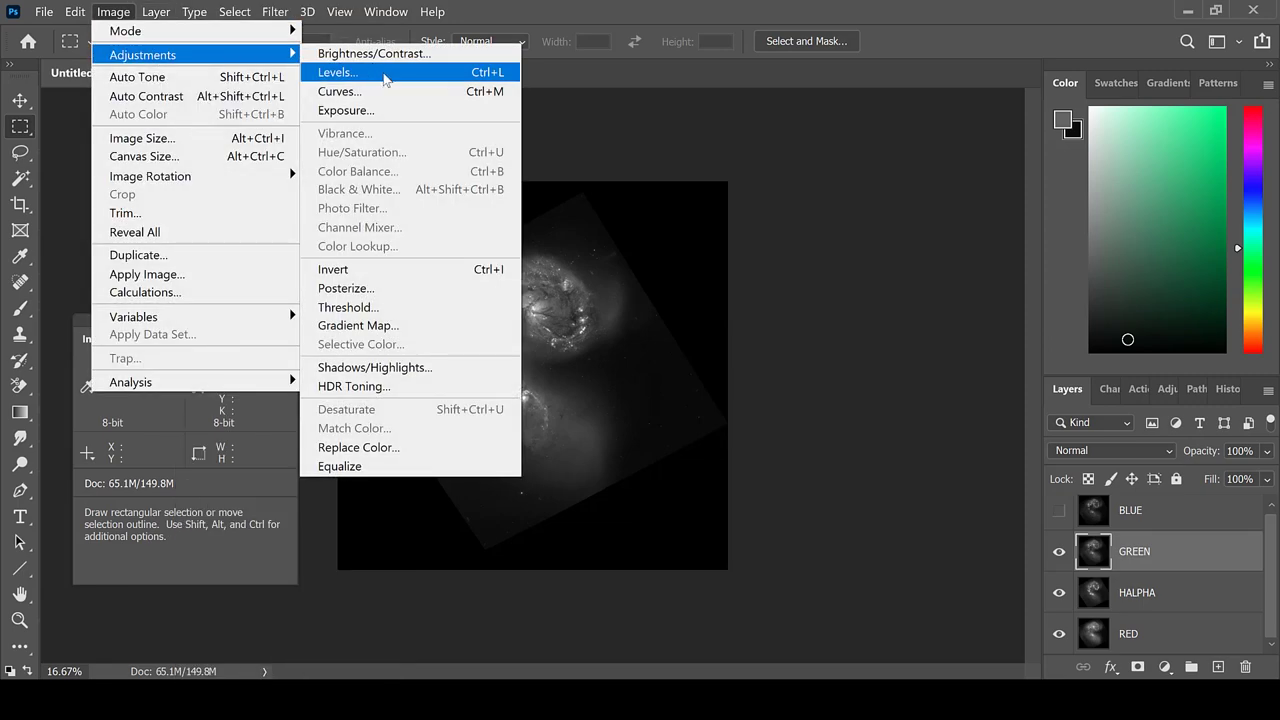
{"action": "left_click", "coordinate": [382, 72]}
{"action": "left_click_drag", "start_coordinate": [1037, 305], "coordinate": [1026, 300]}
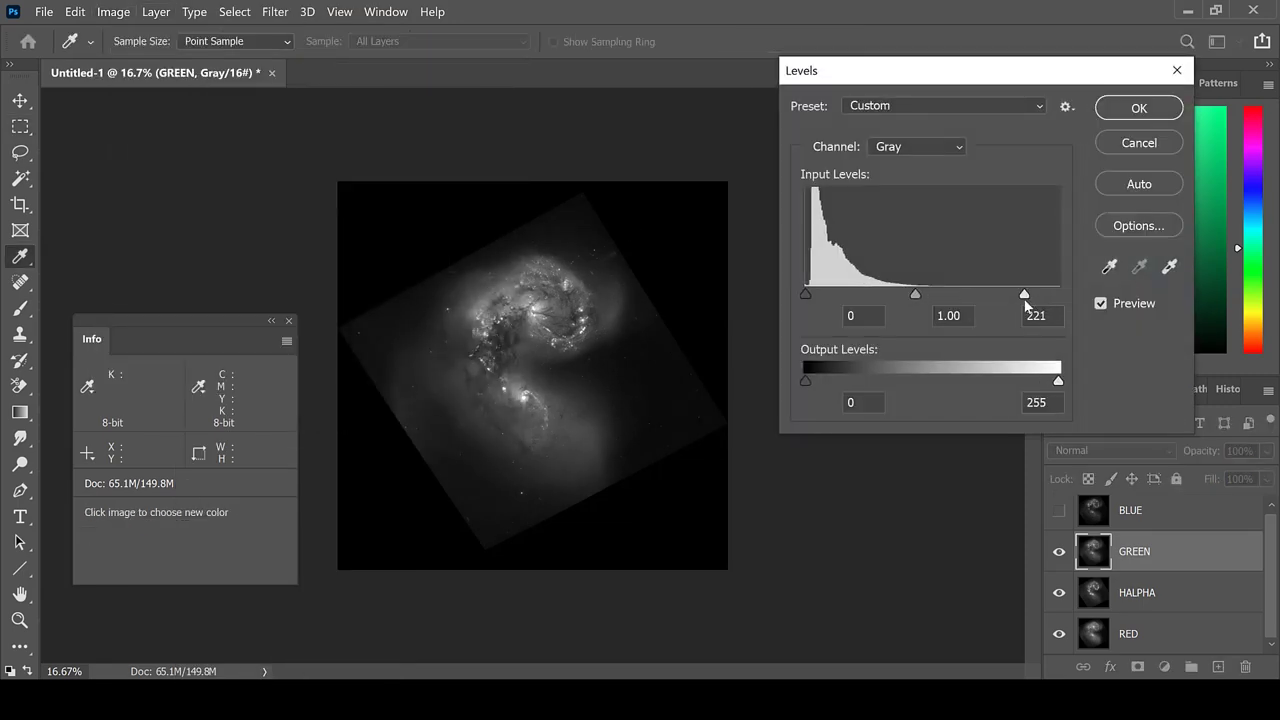
{"action": "key", "text": "Return"}
{"action": "key", "text": "m"}
- Show the BLUE layer and lower its Levels white input to 209
{"action": "left_click", "coordinate": [1059, 510]}
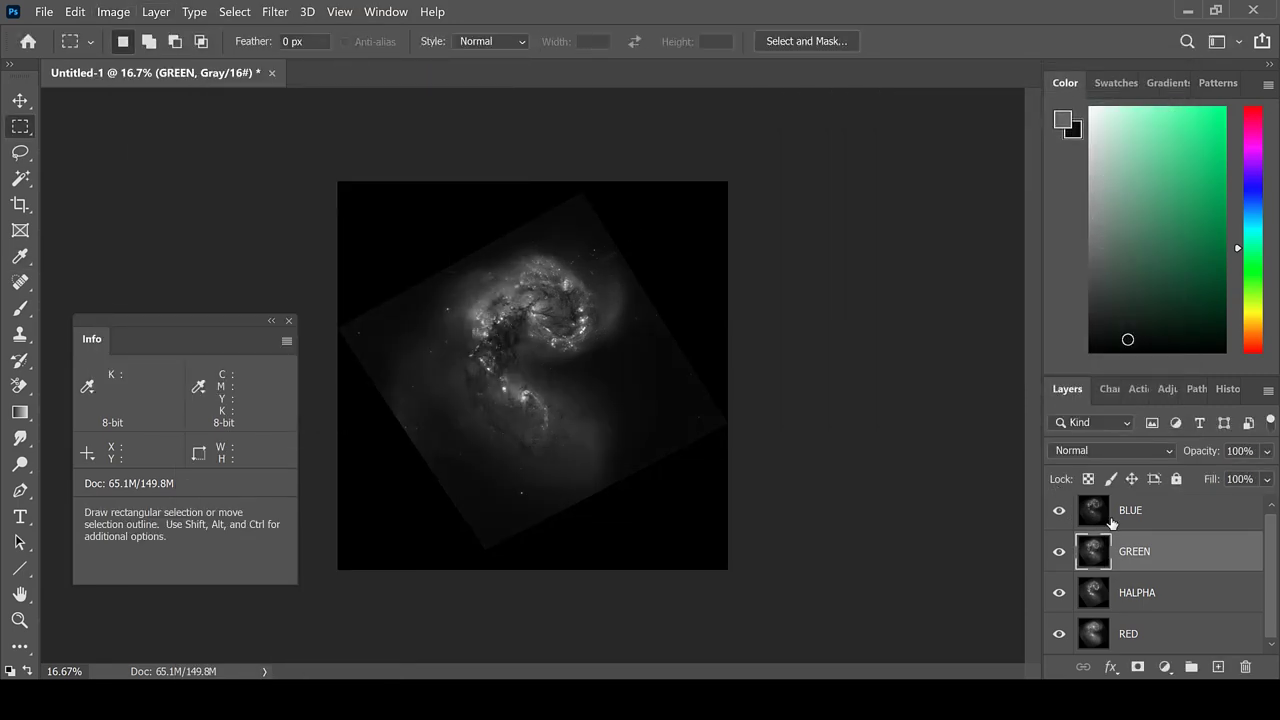
{"action": "left_click", "coordinate": [1112, 515]}
{"action": "left_click", "coordinate": [100, 10]}
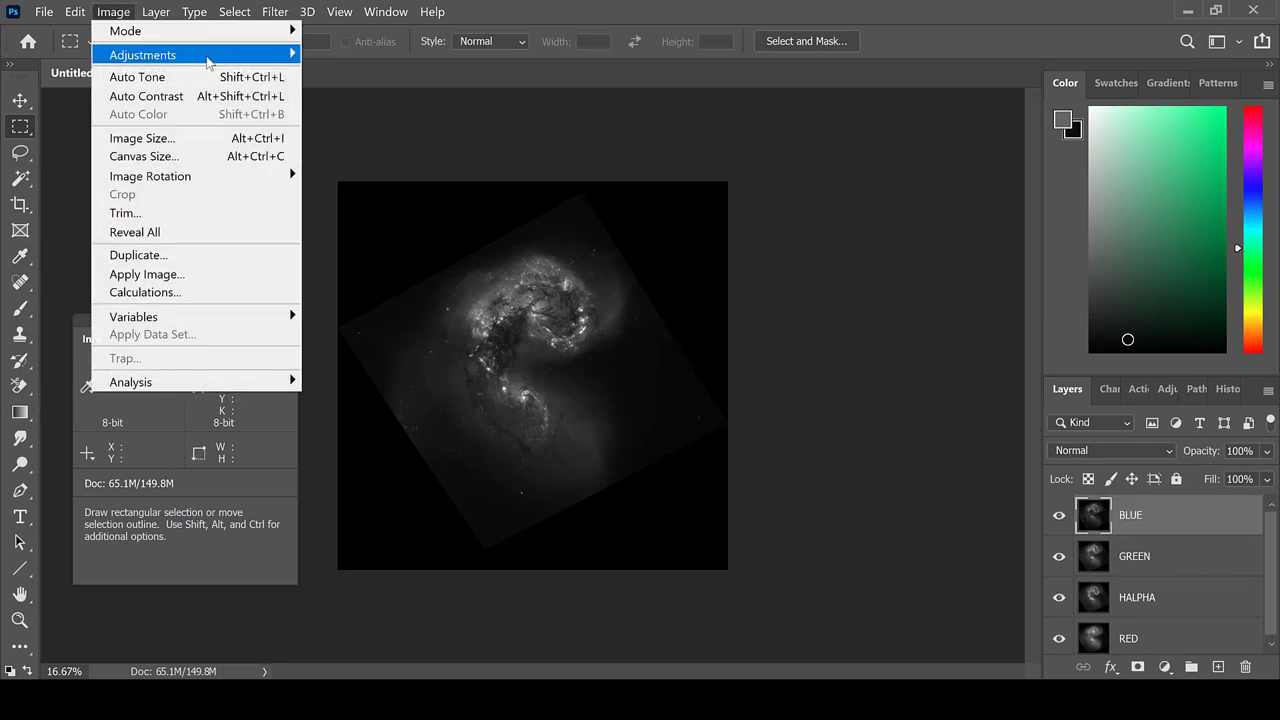
{"action": "mouse_move", "coordinate": [200, 55]}
{"action": "left_click", "coordinate": [382, 72]}
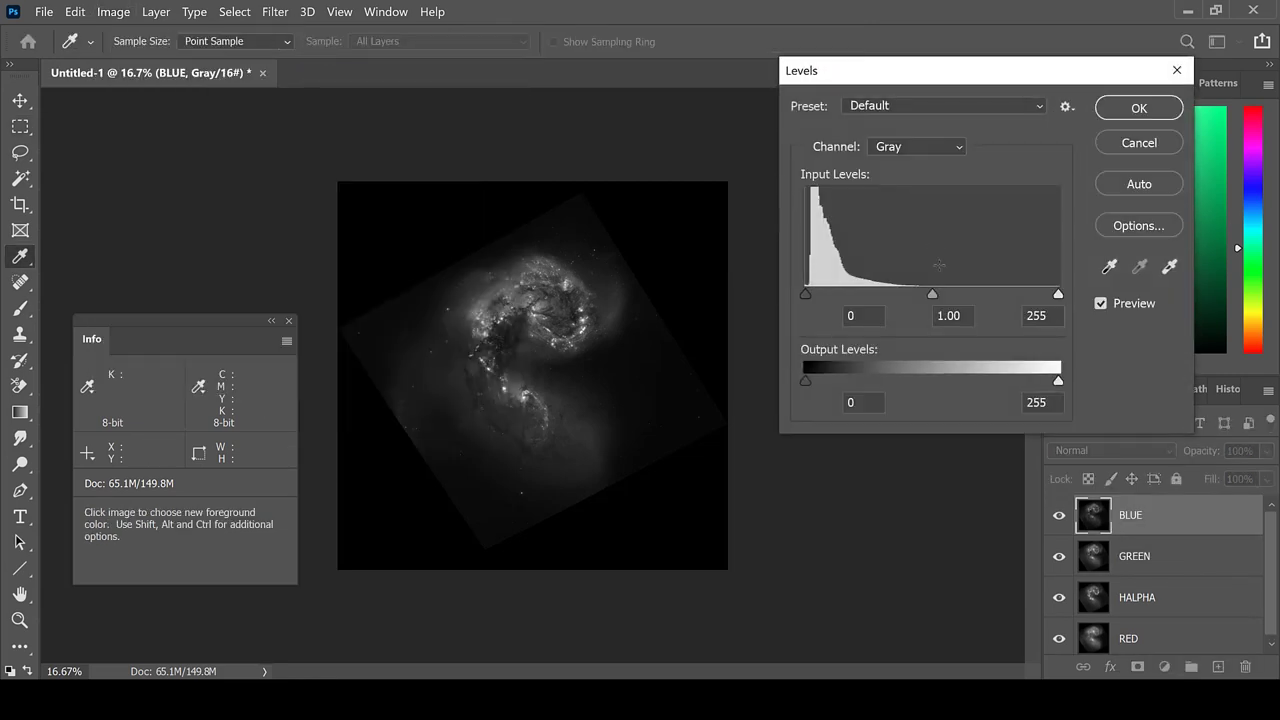
{"action": "left_click_drag", "start_coordinate": [1056, 296], "coordinate": [1012, 301]}
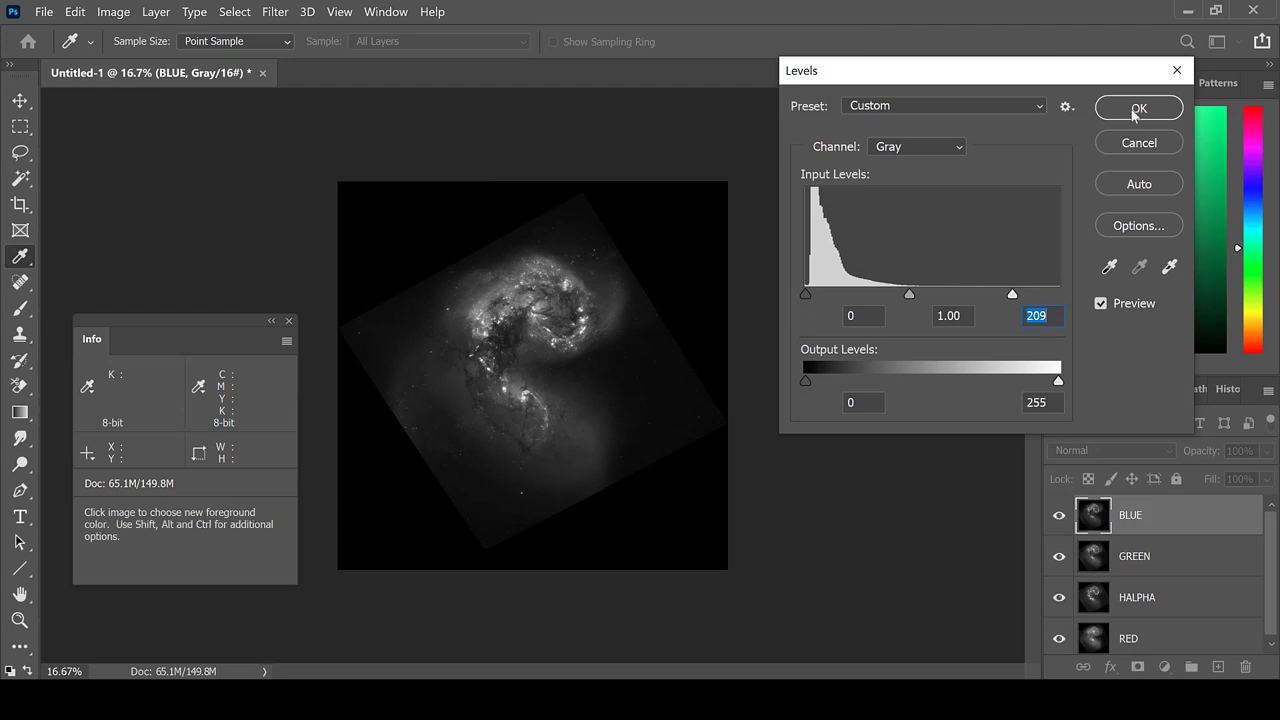
{"action": "left_click", "coordinate": [1139, 108]}
- Convert the BLUE and GREEN layers to smart objects
{"action": "right_click", "coordinate": [1197, 522]}
{"action": "left_click", "coordinate": [1048, 279]}
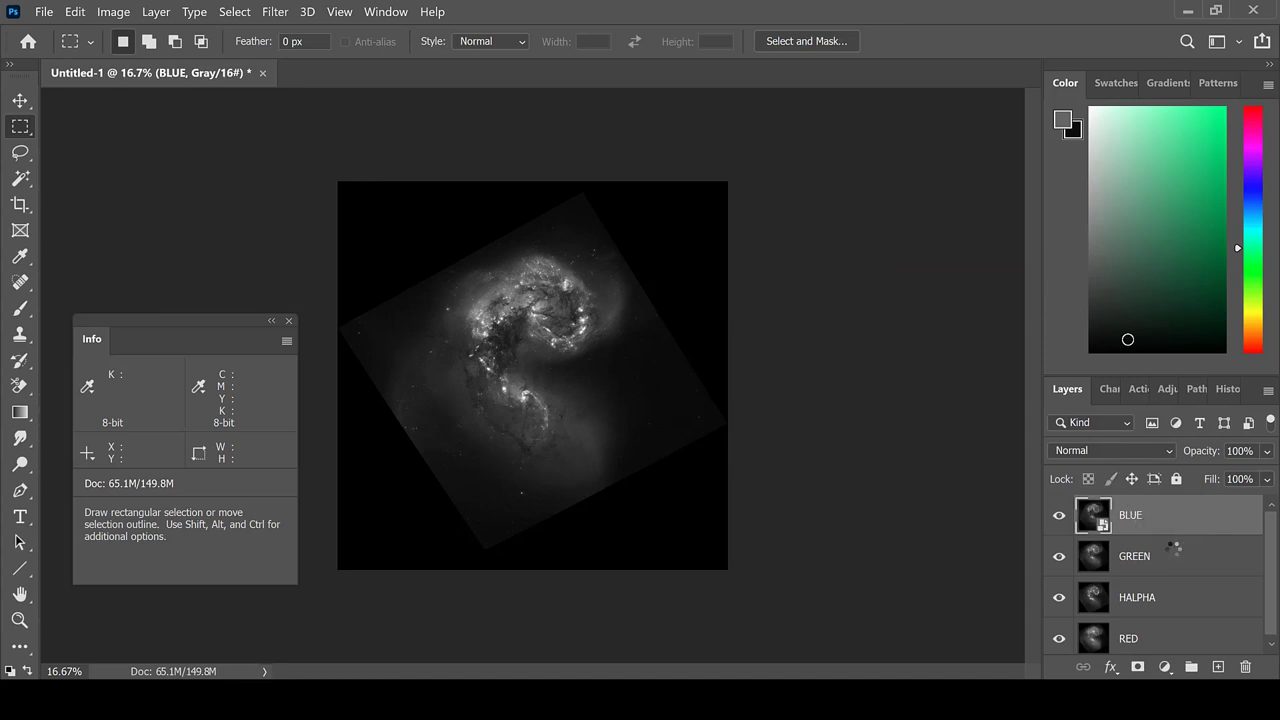
{"action": "left_click", "coordinate": [1174, 555]}
{"action": "right_click", "coordinate": [1172, 556]}
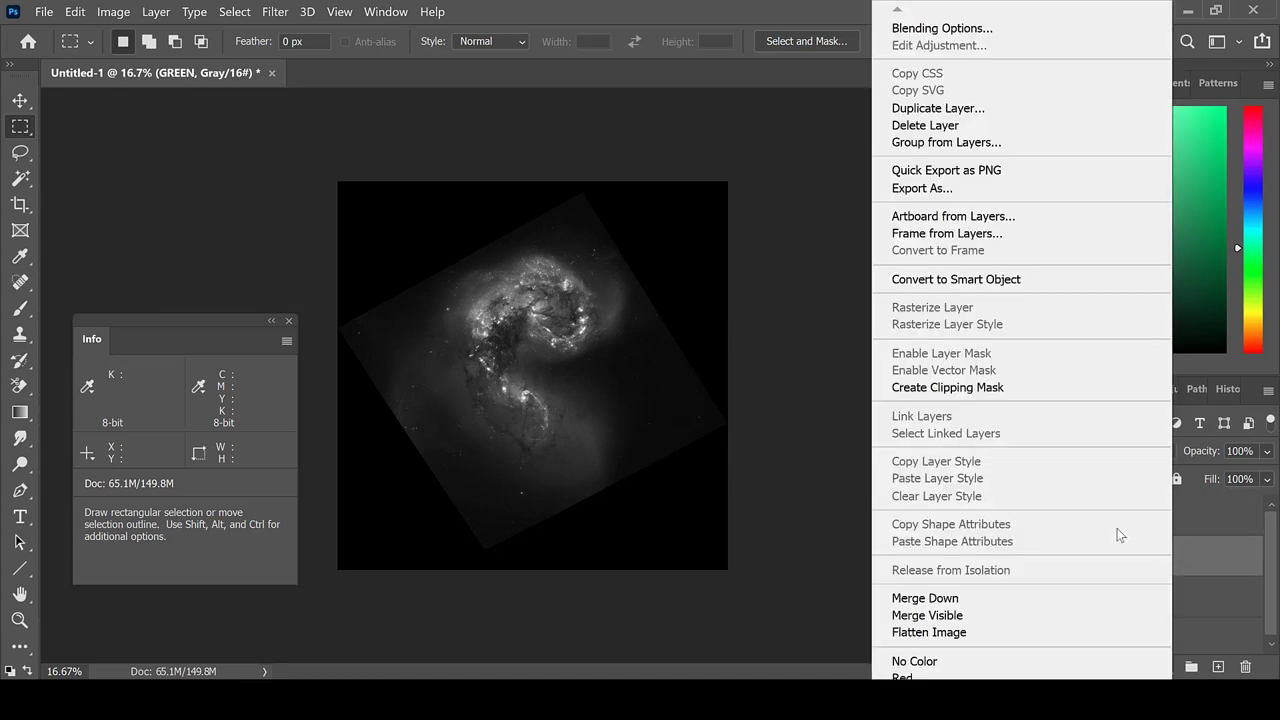
{"action": "left_click", "coordinate": [1041, 280]}
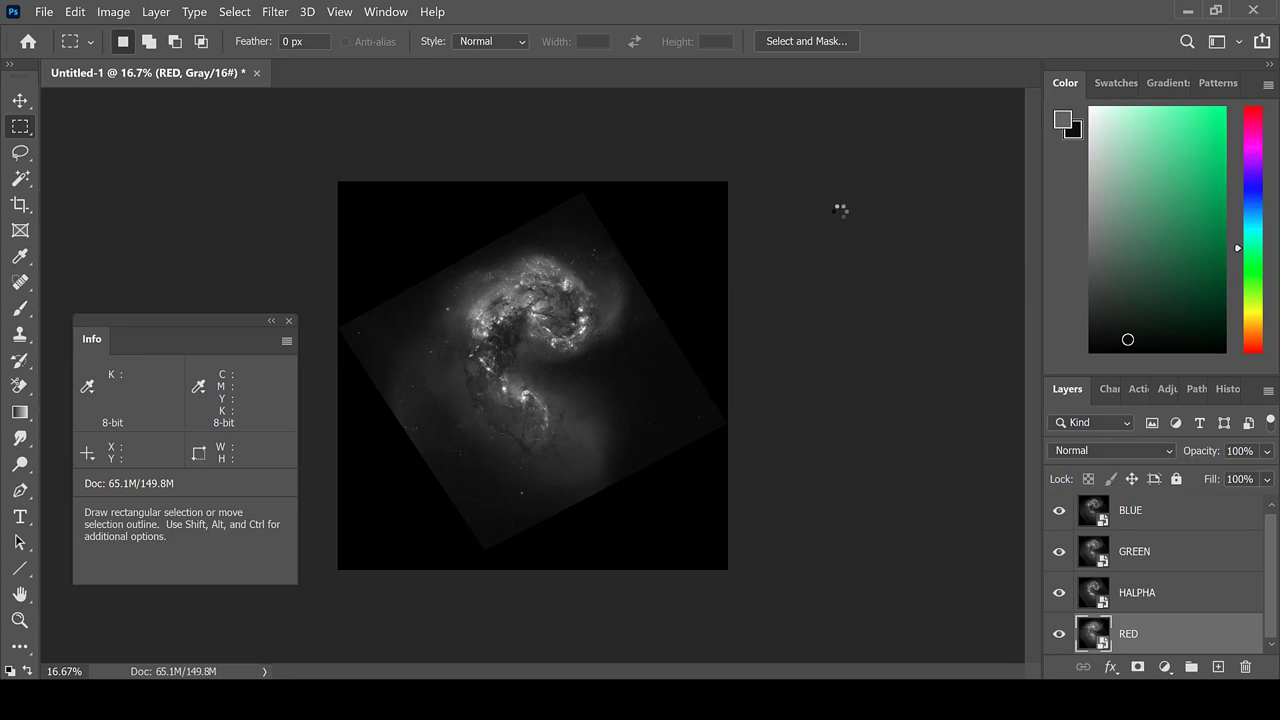
- Convert the document to RGB Color, choosing Don't Merge and Don't Rasterize
{"action": "left_click", "coordinate": [116, 14]}
{"action": "mouse_move", "coordinate": [160, 32]}
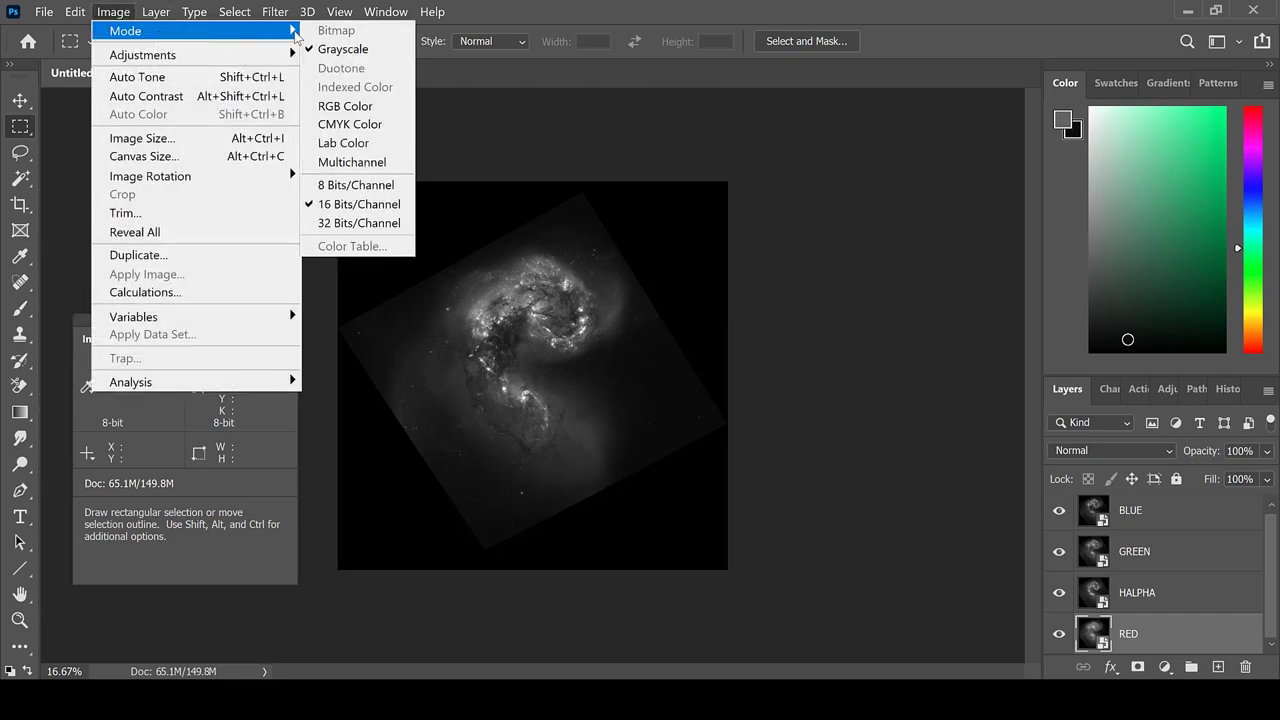
{"action": "left_click", "coordinate": [343, 105]}
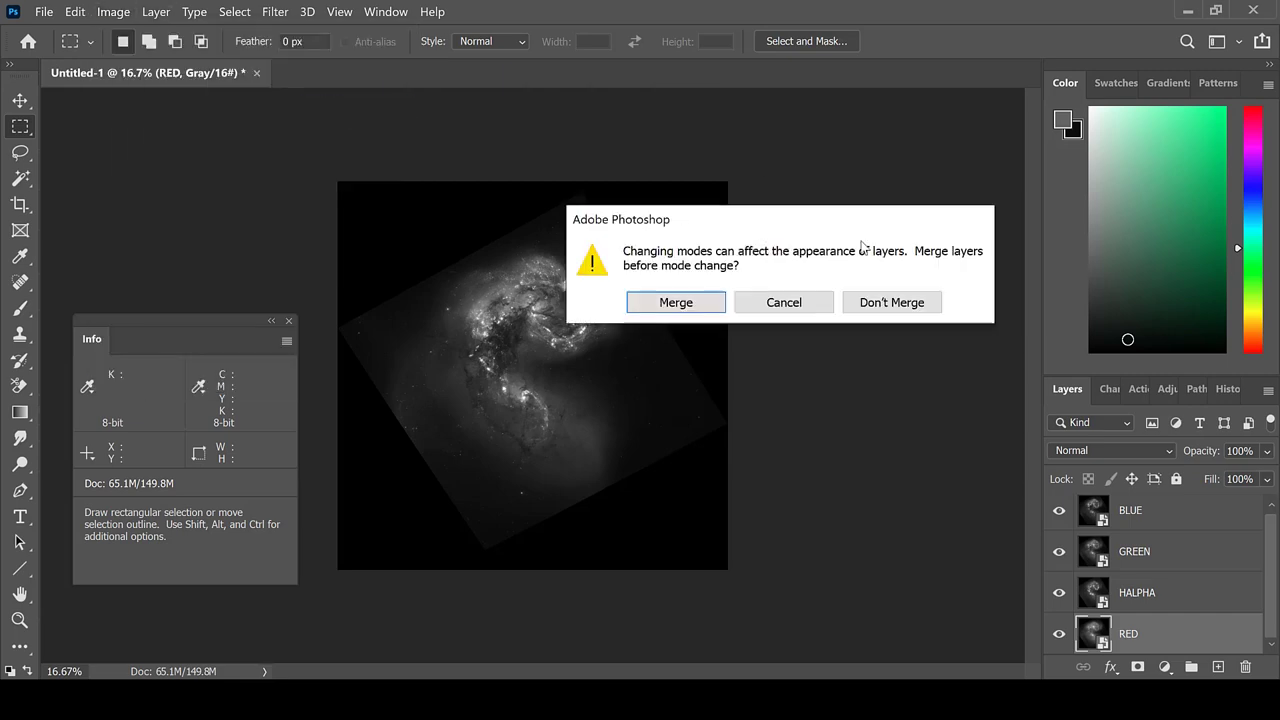
{"action": "left_click", "coordinate": [907, 303]}
{"action": "left_click", "coordinate": [908, 304]}
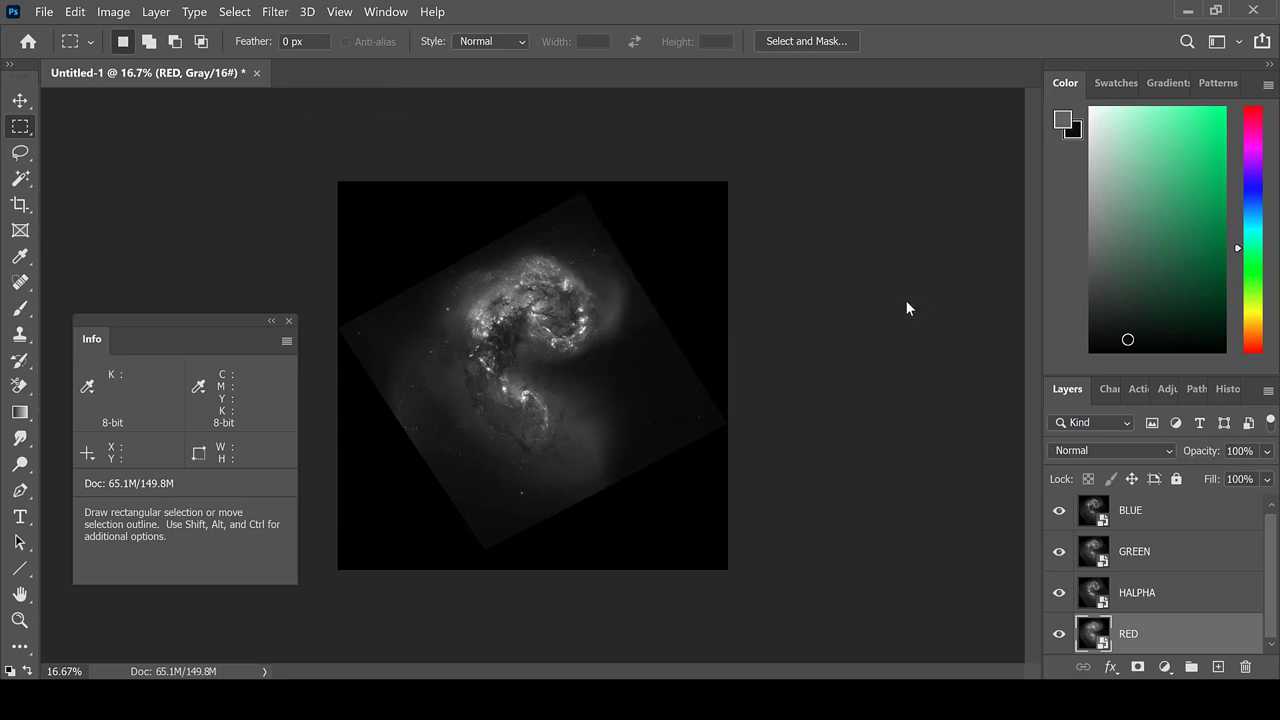
- Restrict the BLUE layer's blending to the B channel by unticking R and G
{"action": "left_click", "coordinate": [1213, 521]}
{"action": "double_click", "coordinate": [1213, 521]}
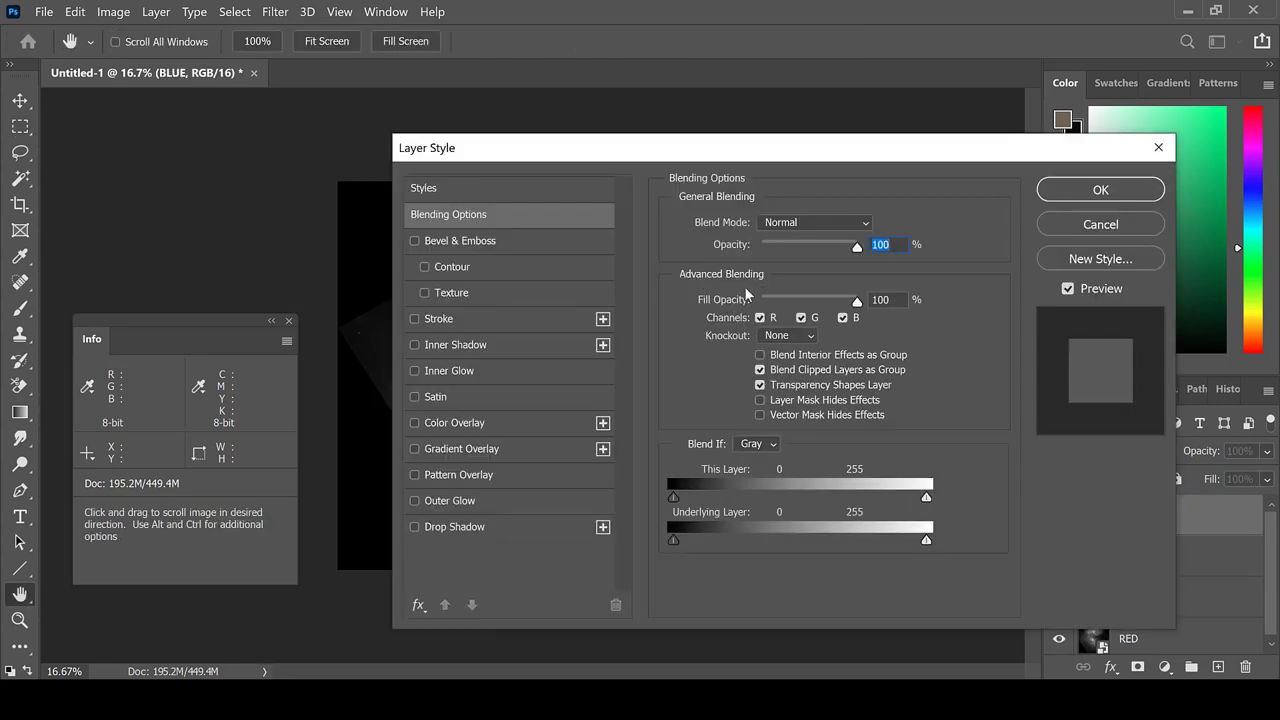
{"action": "left_click", "coordinate": [760, 318]}
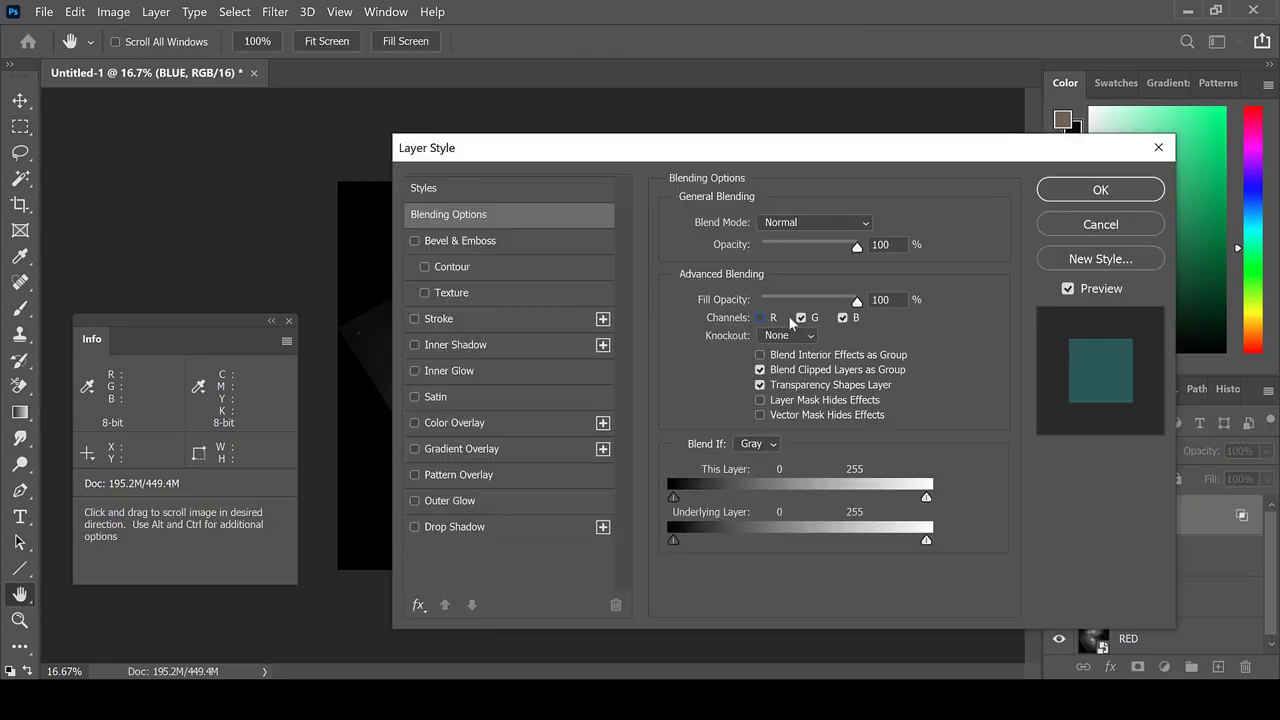
{"action": "left_click", "coordinate": [801, 318]}
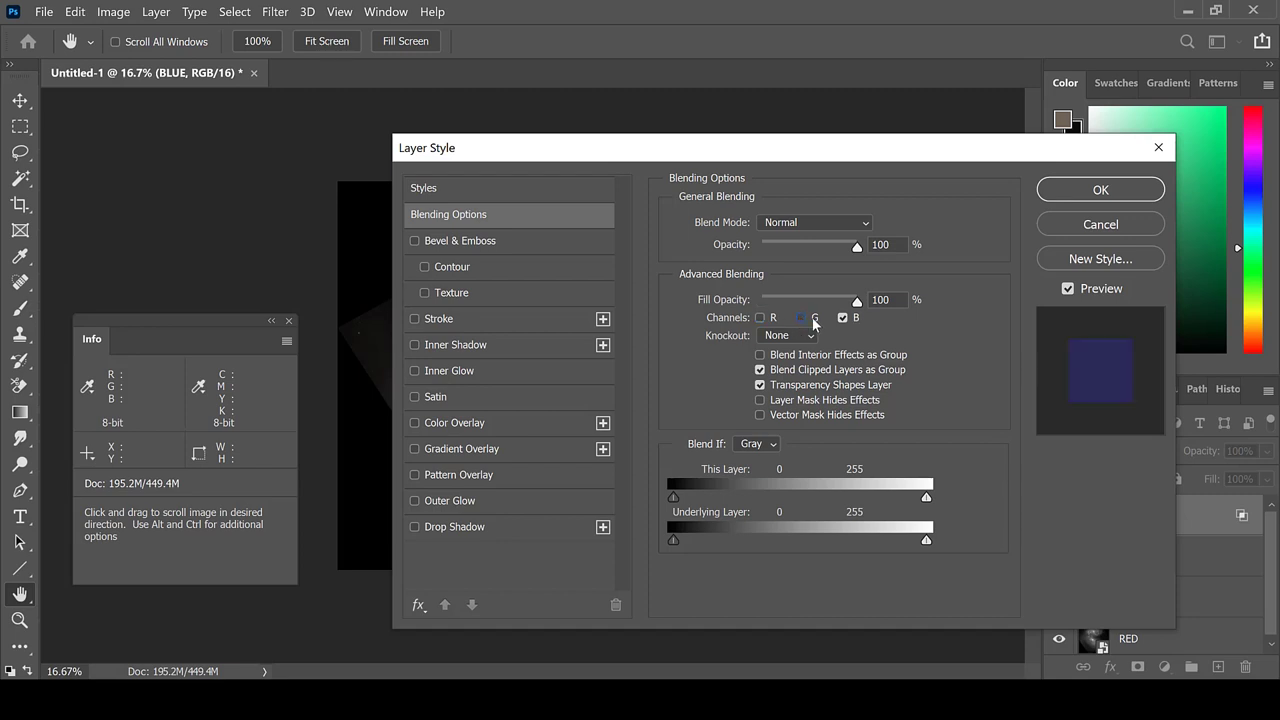
{"action": "left_click", "coordinate": [1100, 190]}
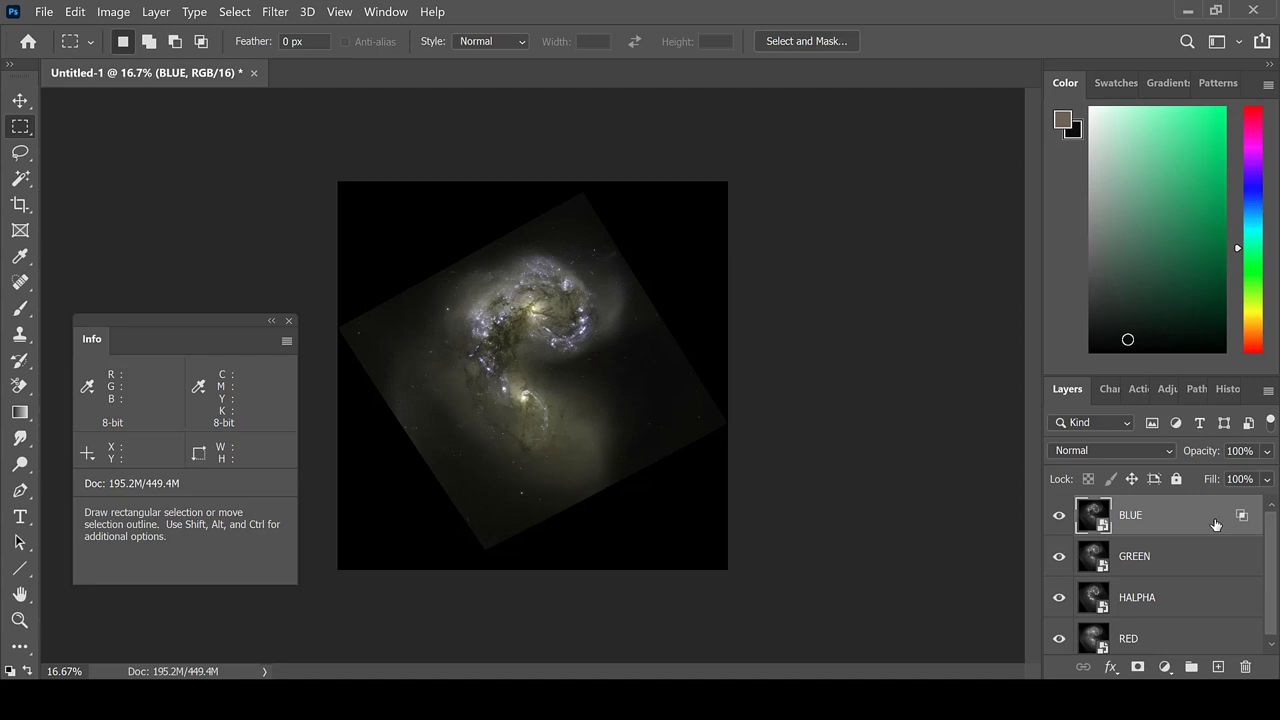
- Add a Hue/Saturation adjustment layer clipped to the BLUE layer
{"action": "left_click", "coordinate": [155, 12]}
{"action": "mouse_move", "coordinate": [342, 236]}
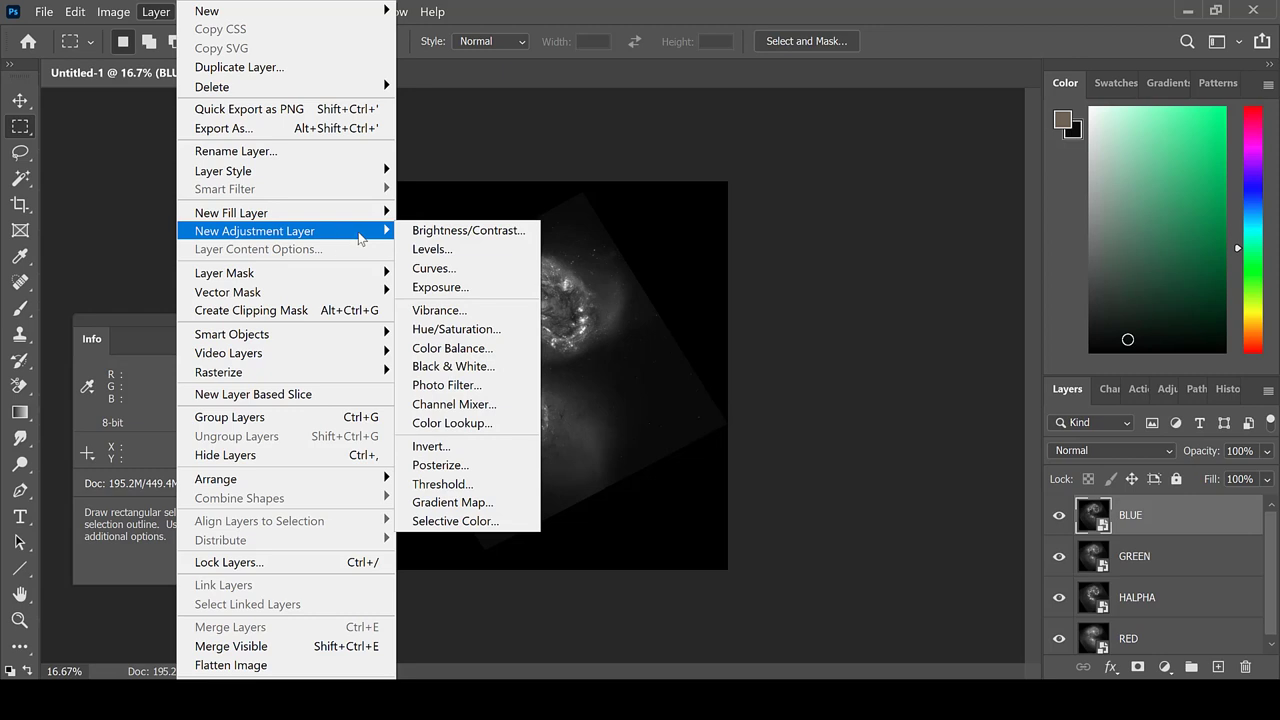
{"action": "left_click", "coordinate": [466, 334]}
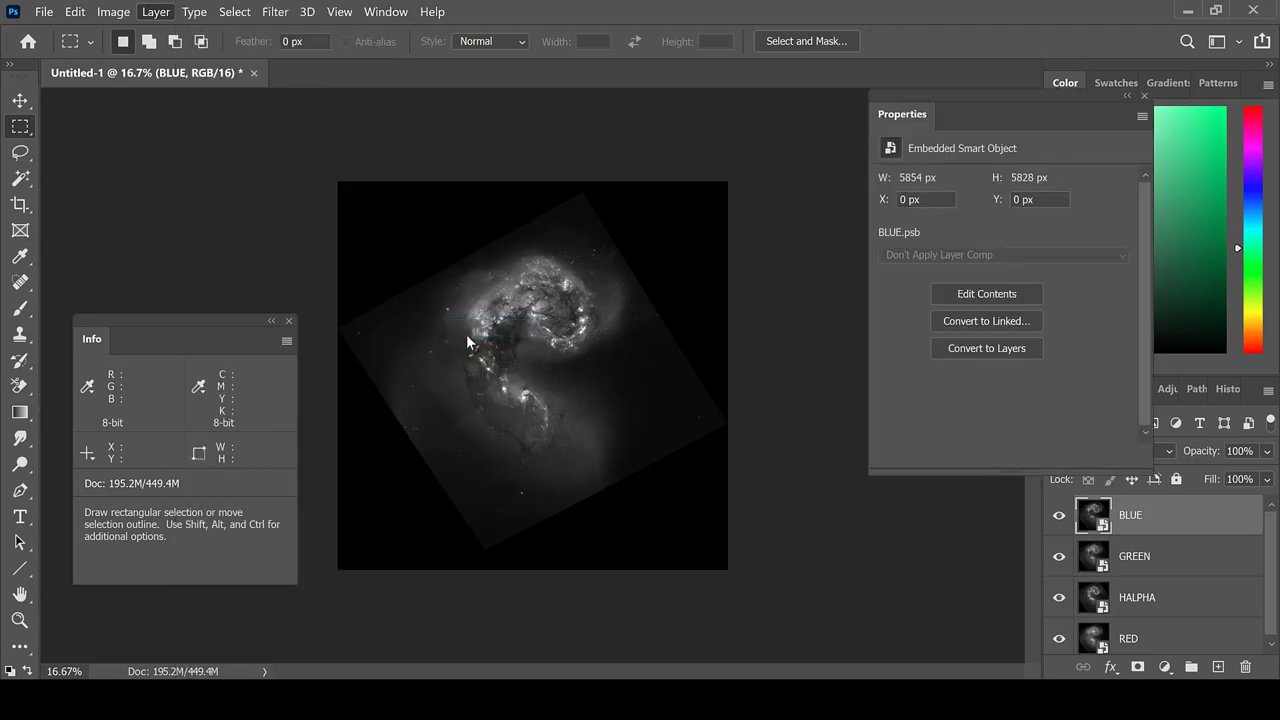
{"action": "left_click", "coordinate": [351, 212]}
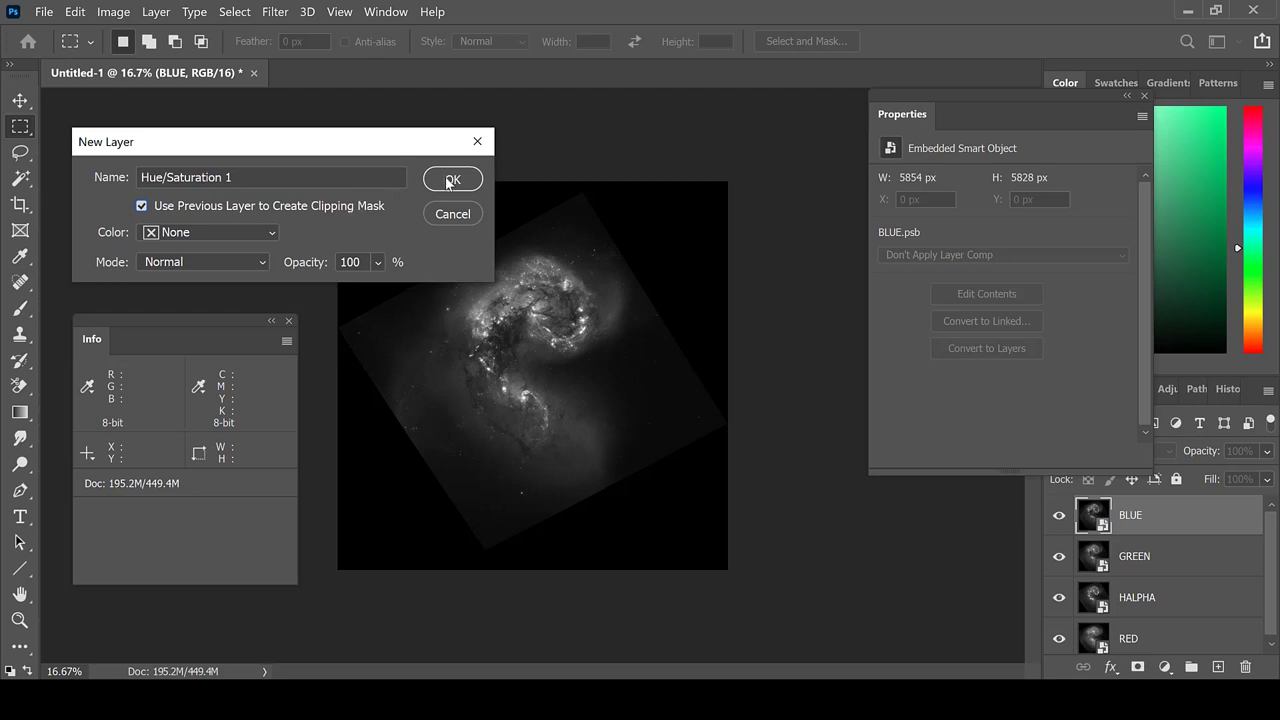
{"action": "left_click", "coordinate": [447, 181]}
- Colorize it with Hue 240, Saturation 100 and Lightness -50
{"action": "left_click", "coordinate": [1022, 364]}
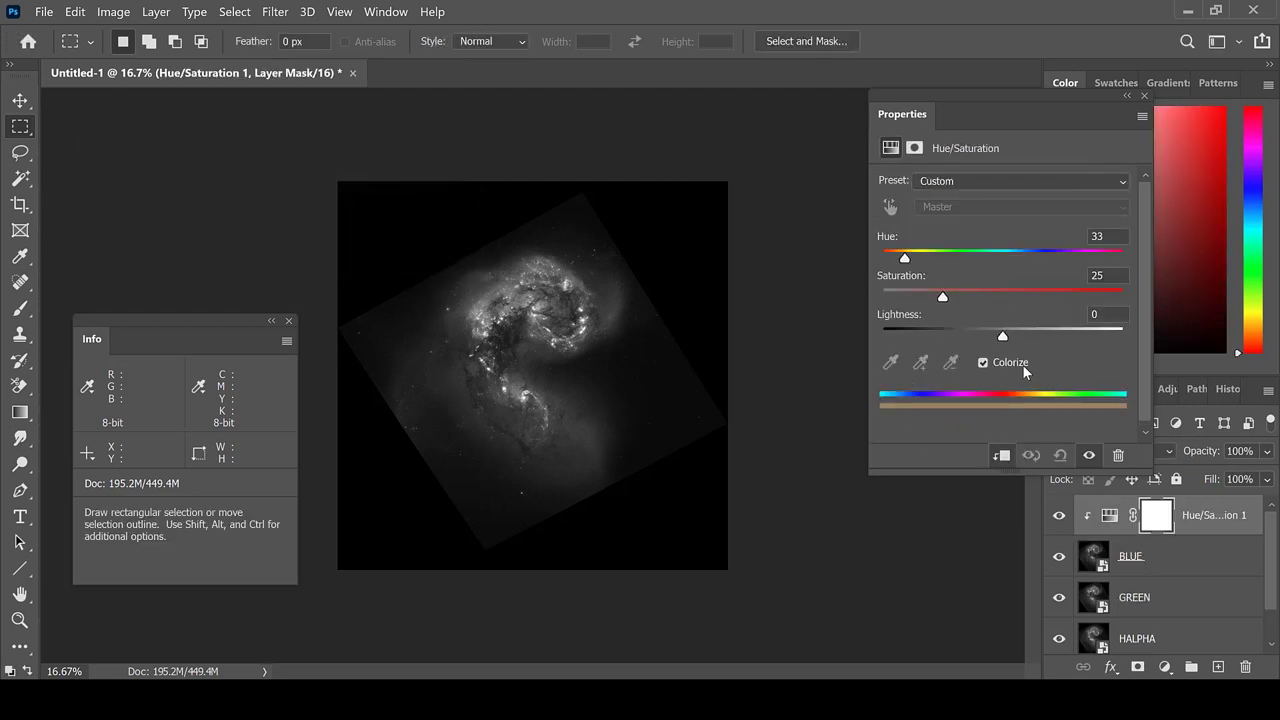
{"action": "left_click", "coordinate": [1081, 234]}
{"action": "type", "text": "240"}
{"action": "key", "text": "Tab"}
{"action": "type", "text": "100"}
{"action": "key", "text": "Tab"}
{"action": "type", "text": "1-50"}
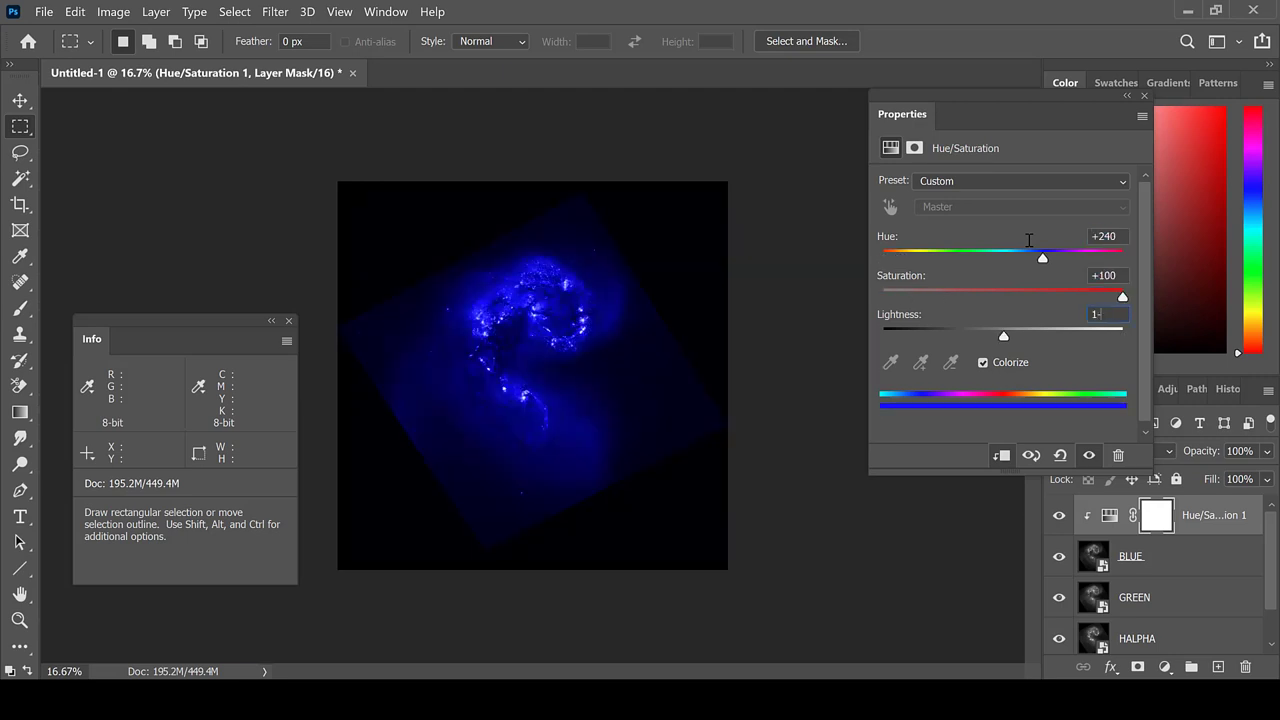
{"action": "key", "text": "BackSpace"}
{"action": "key", "text": "BackSpace"}
{"action": "key", "text": "BackSpace"}
{"action": "key", "text": "BackSpace"}
{"action": "type", "text": "-50"}
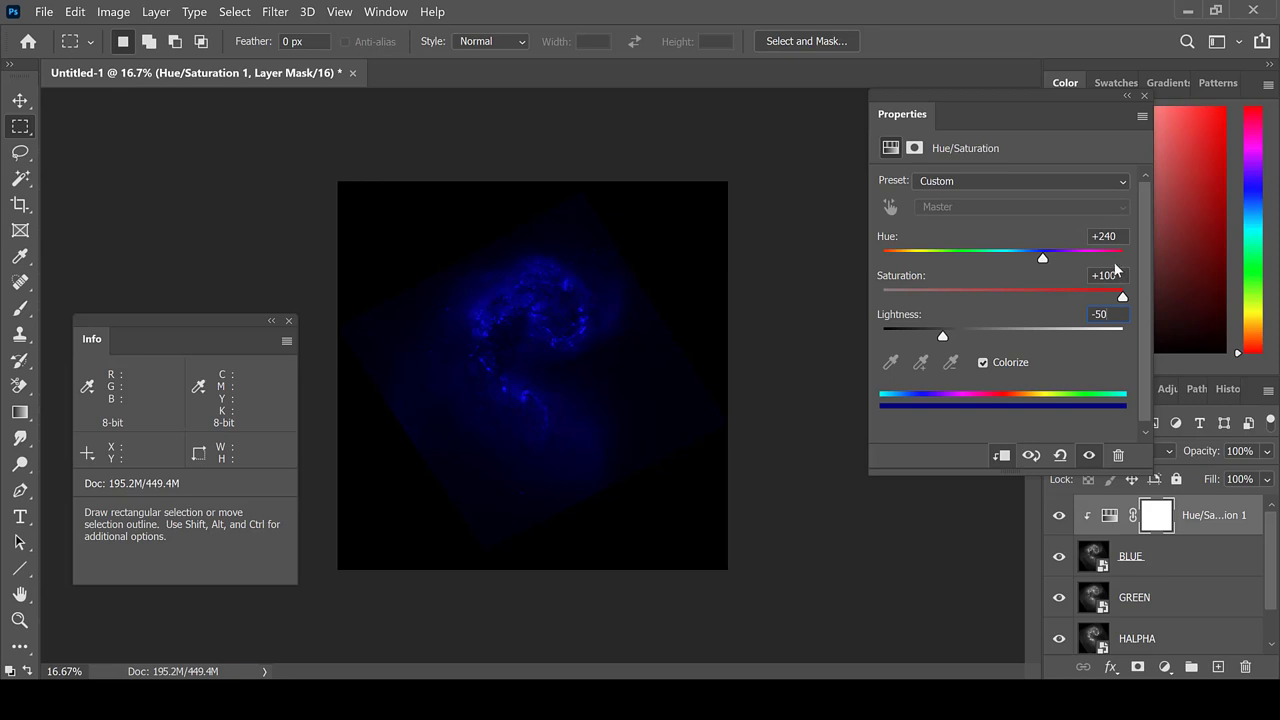
- Add a Hue/Saturation 2 adjustment layer clipped to the GREEN layer
{"action": "left_click", "coordinate": [1144, 96]}
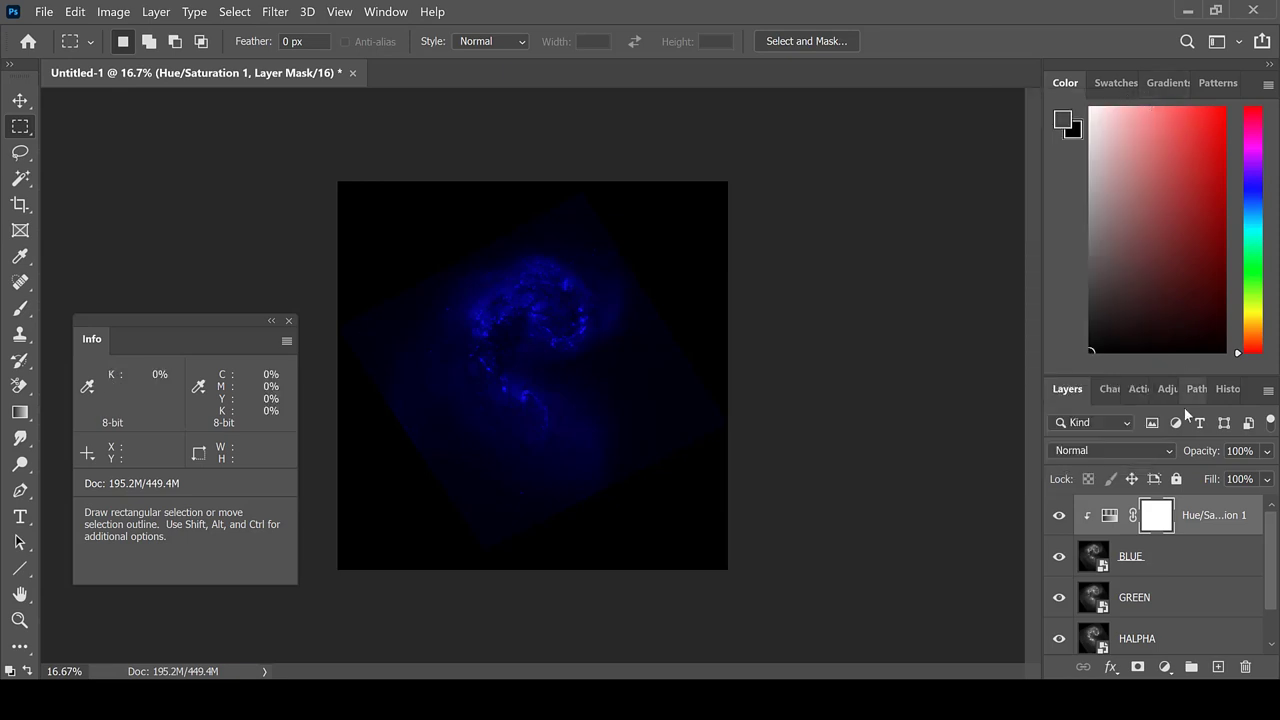
{"action": "left_click", "coordinate": [1168, 597]}
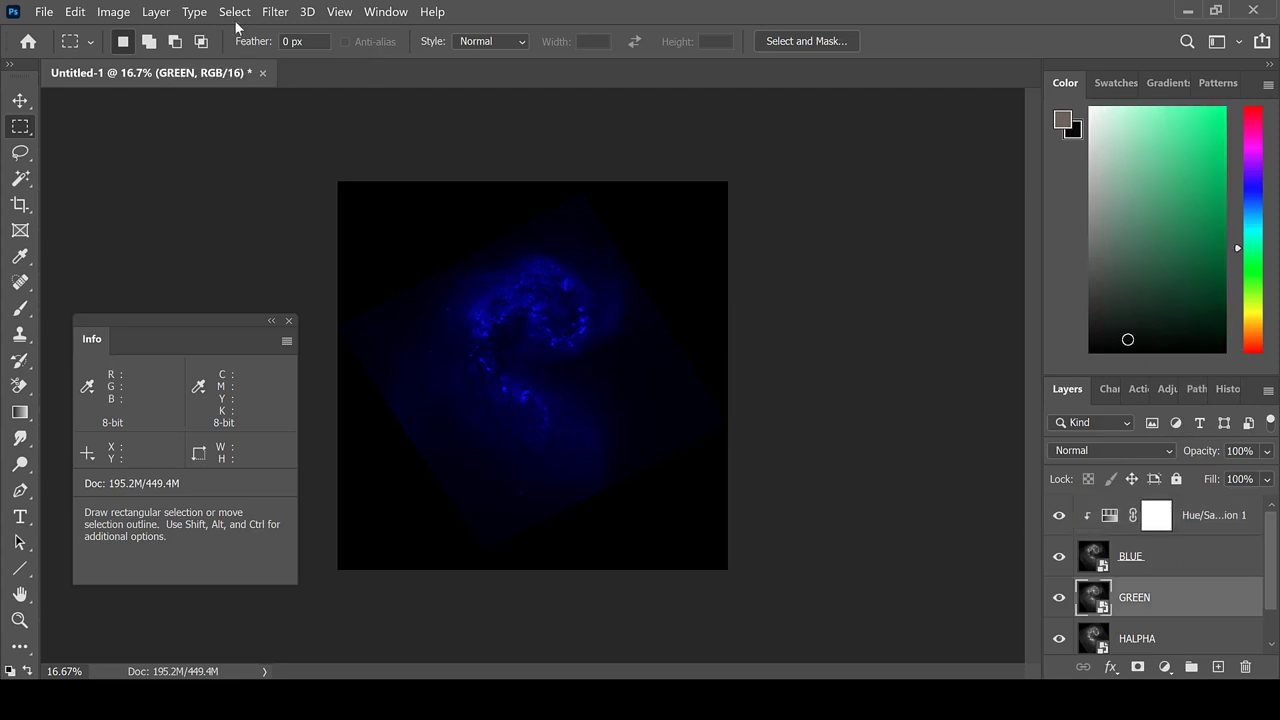
{"action": "left_click", "coordinate": [158, 11]}
{"action": "mouse_move", "coordinate": [343, 236]}
{"action": "left_click", "coordinate": [448, 330]}
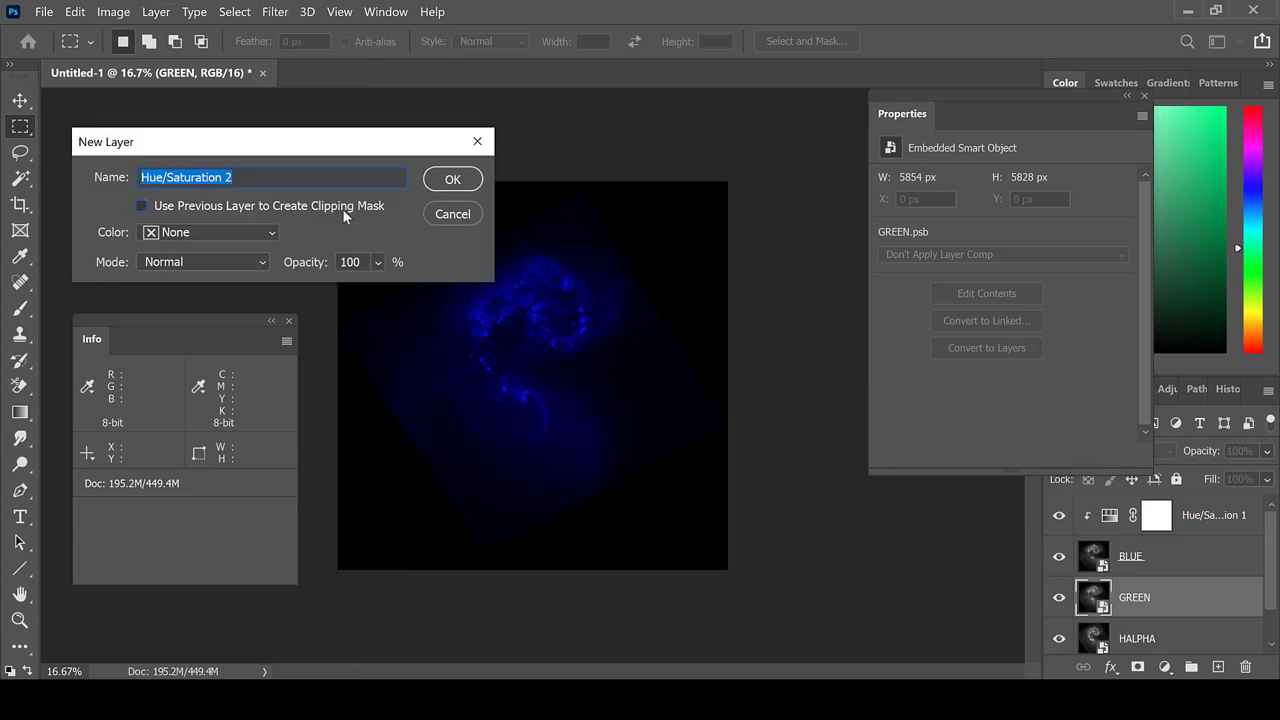
{"action": "left_click", "coordinate": [342, 208]}
{"action": "left_click", "coordinate": [452, 179]}
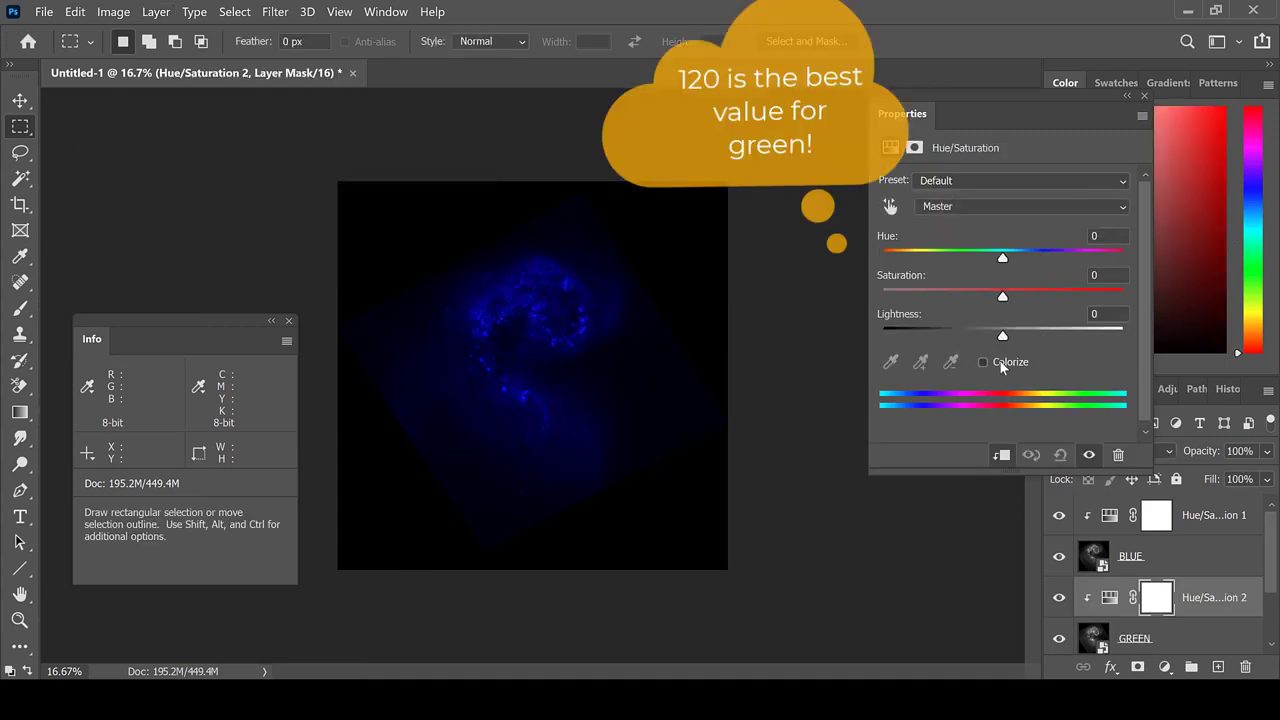
- Colorize it with Hue 120, Saturation 100 and Lightness -50
{"action": "left_click", "coordinate": [983, 362]}
{"action": "left_click", "coordinate": [1100, 236]}
{"action": "type", "text": "120"}
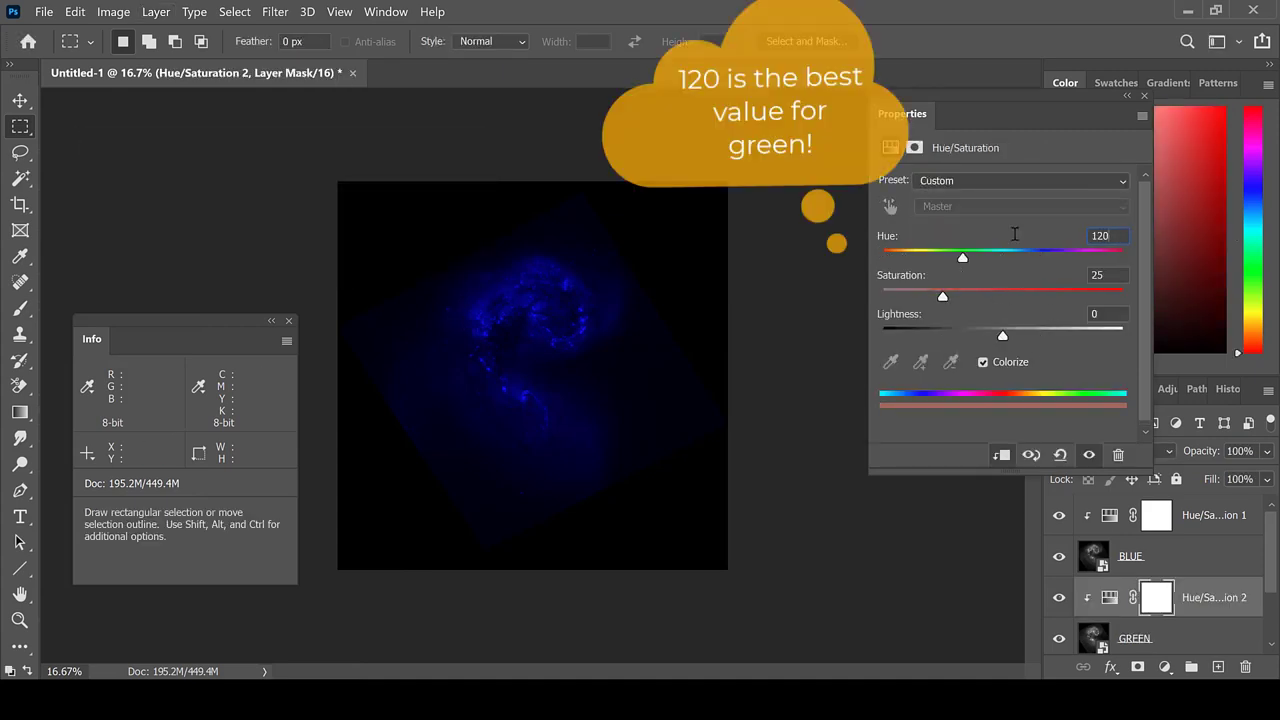
{"action": "key", "text": "Tab"}
{"action": "type", "text": "100"}
{"action": "key", "text": "Tab"}
{"action": "type", "text": "-50"}
- Hide the Hue/Saturation 1 adjustment and the BLUE layer
{"action": "left_click", "coordinate": [1145, 92]}
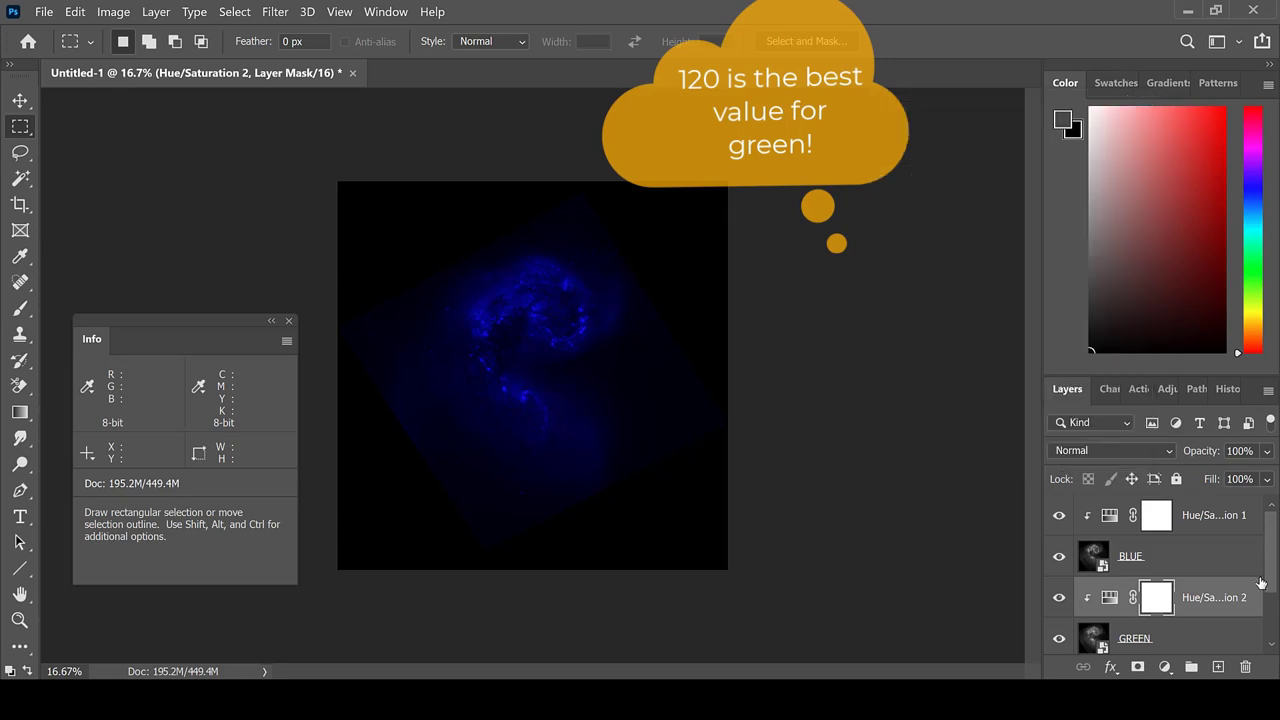
{"action": "left_click", "coordinate": [1058, 519]}
{"action": "left_click", "coordinate": [1058, 556]}
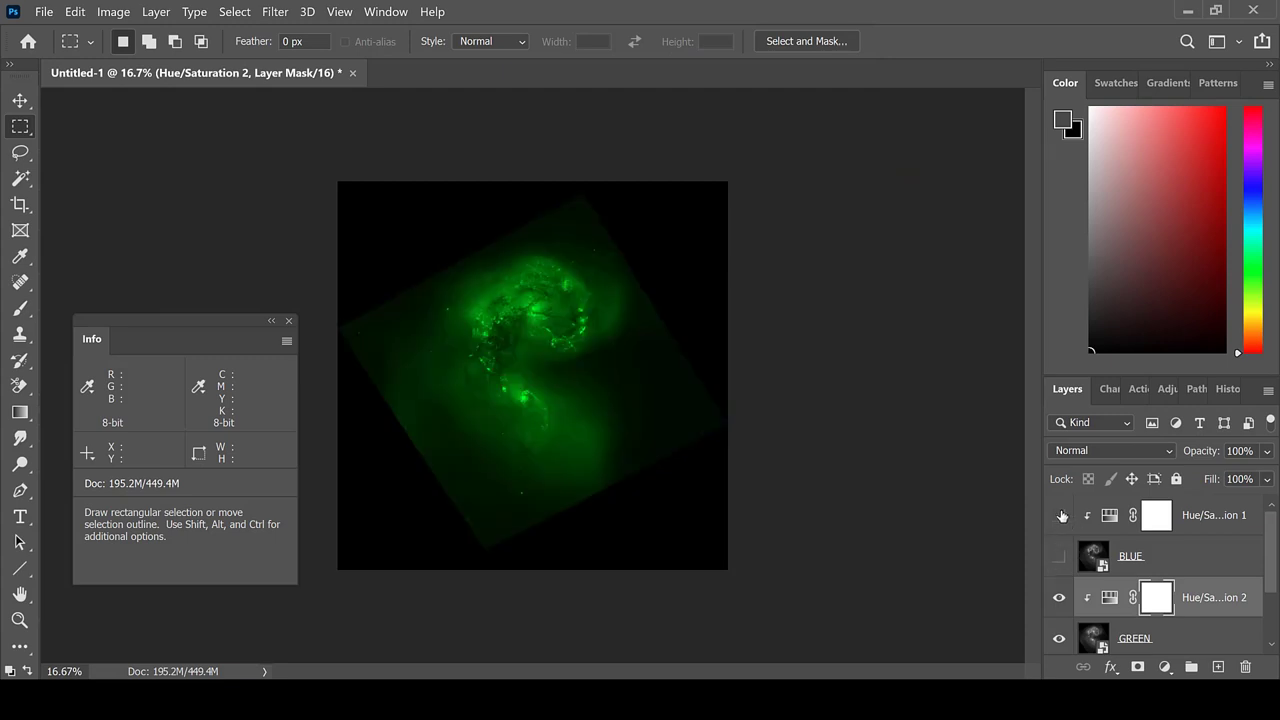
{"action": "scroll", "coordinate": [1060, 514], "scroll_direction": "down", "scroll_amount": 2}
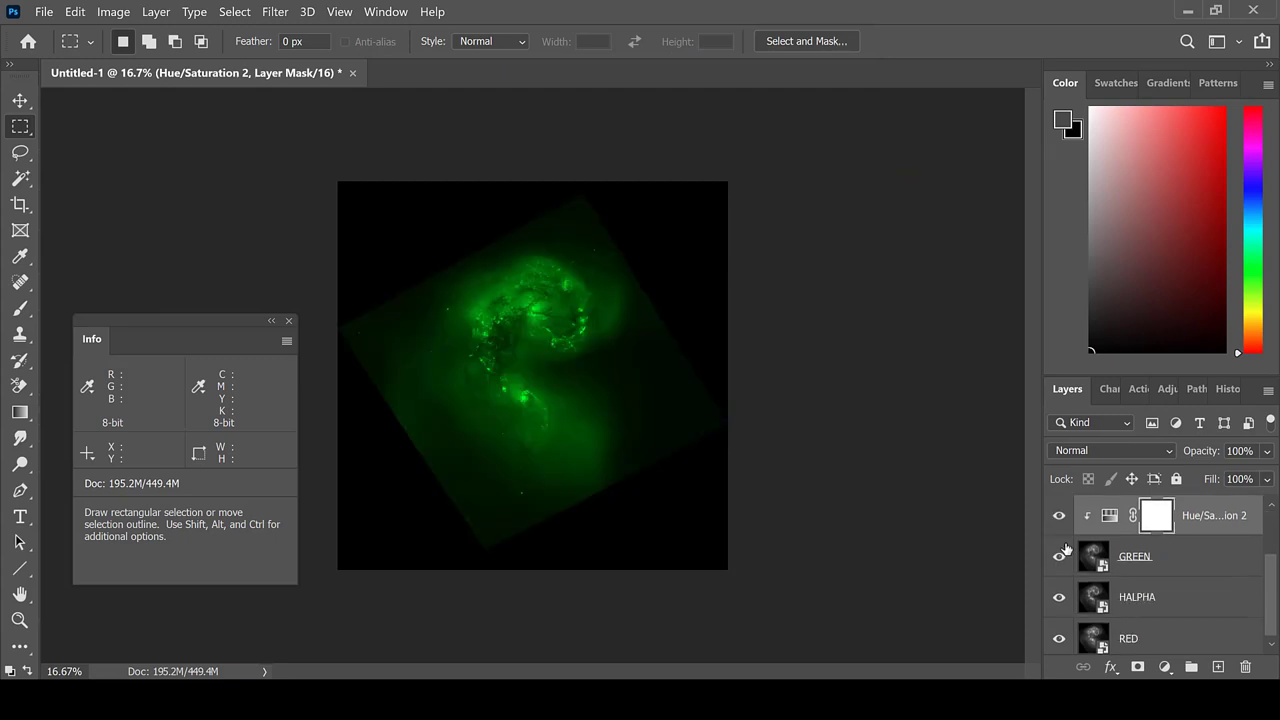
- Hide GREEN and Hue/Saturation 2, then add a Hue/Saturation 3 layer clipped to RED
{"action": "left_click", "coordinate": [1059, 516]}
{"action": "left_click", "coordinate": [1059, 556]}
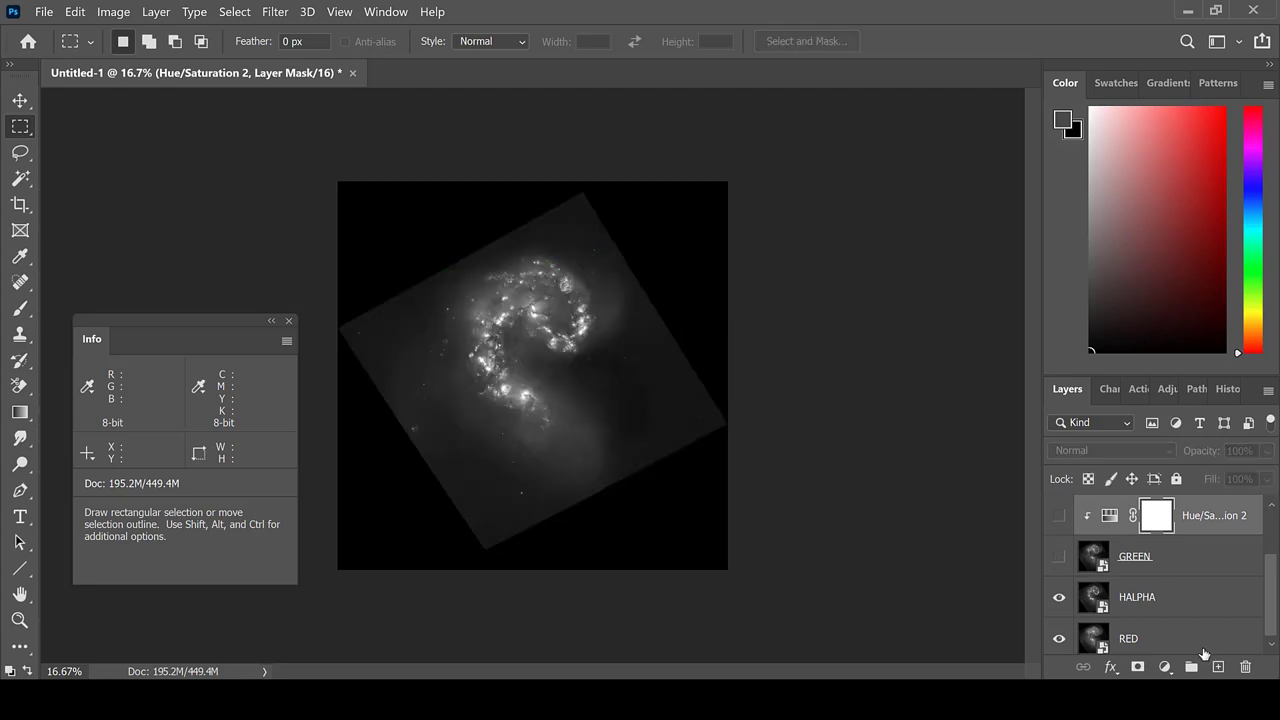
{"action": "left_click", "coordinate": [1189, 645]}
{"action": "left_click", "coordinate": [157, 12]}
{"action": "mouse_move", "coordinate": [333, 231]}
{"action": "left_click", "coordinate": [456, 329]}
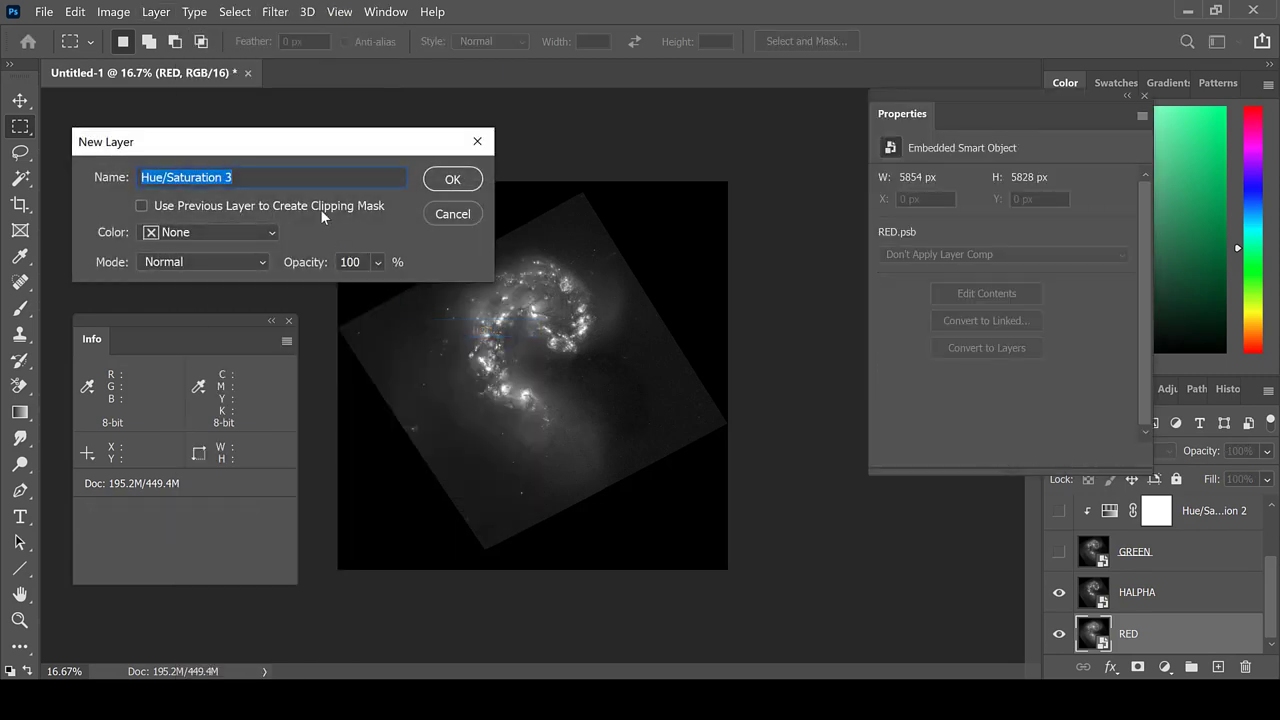
{"action": "left_click", "coordinate": [320, 206]}
{"action": "left_click", "coordinate": [458, 180]}
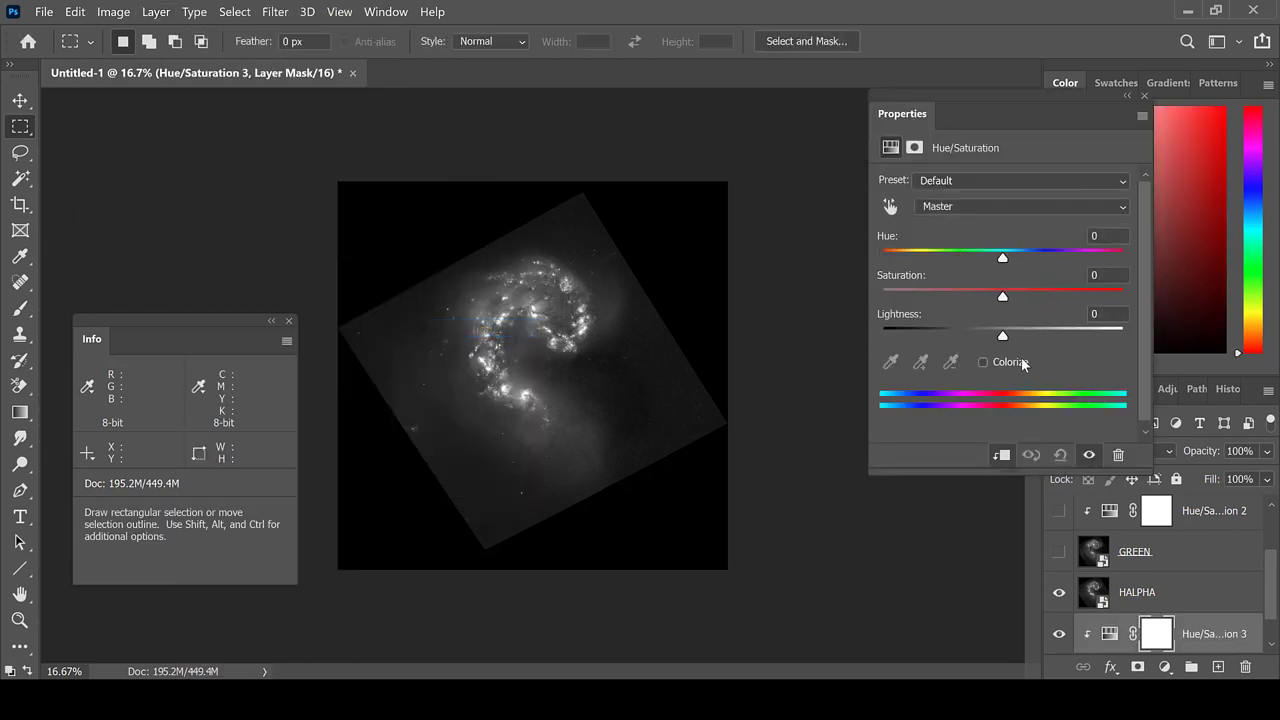
- Colorize it with Hue 0, Saturation 100 and Lightness -50
{"action": "left_click", "coordinate": [983, 362]}
{"action": "left_click", "coordinate": [1105, 236]}
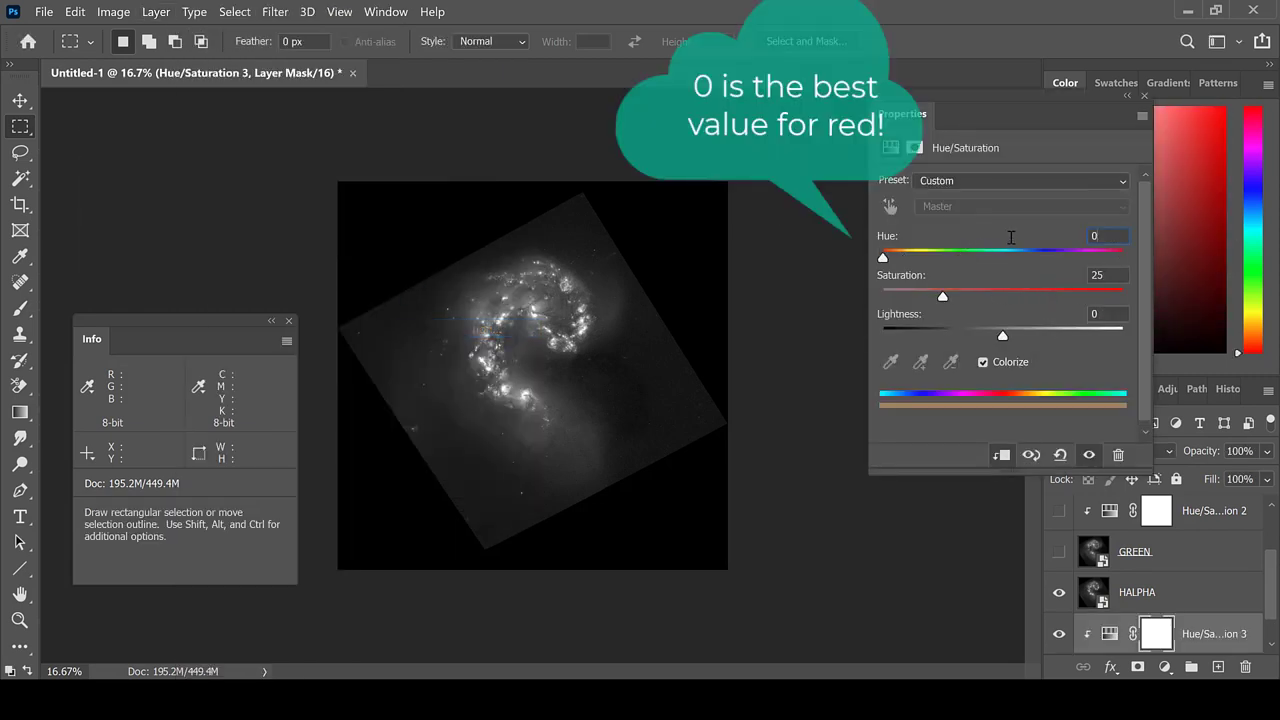
{"action": "key", "text": "Tab"}
{"action": "type", "text": "100"}
{"action": "key", "text": "Tab"}
{"action": "type", "text": "-50"}
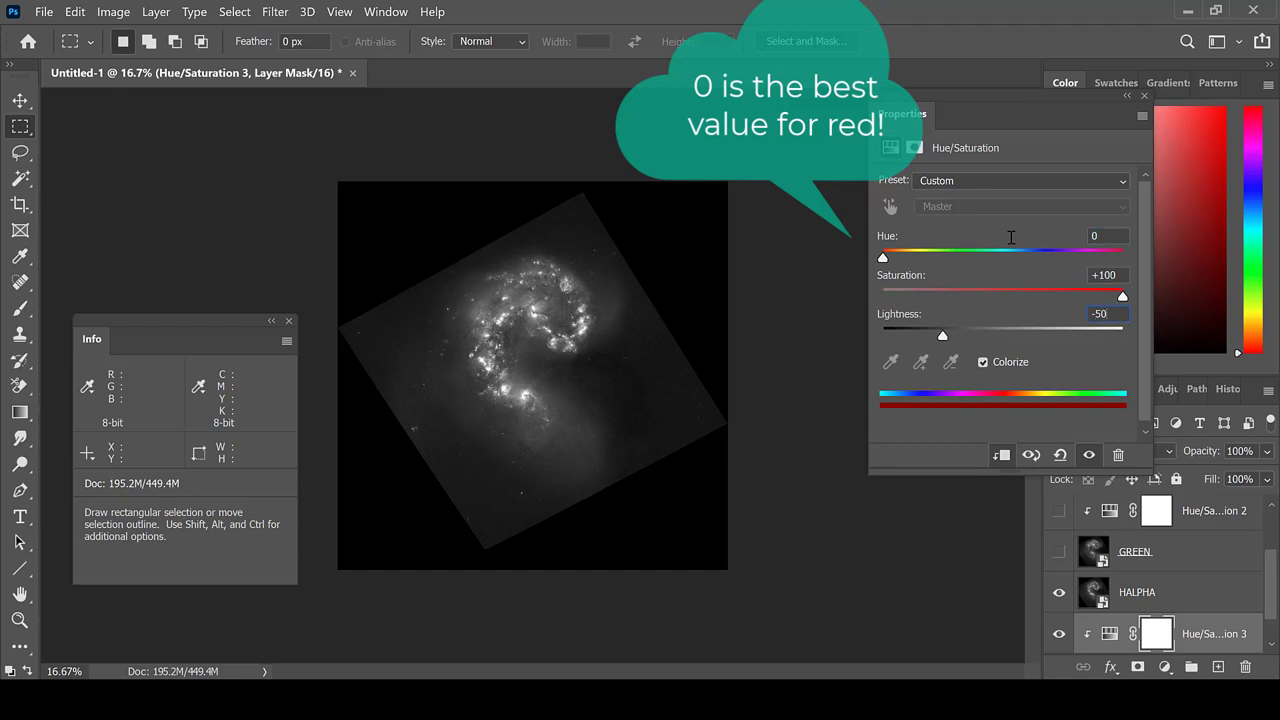
- Delete the HALPHA layer and make the GREEN layer visible again
{"action": "left_click", "coordinate": [1144, 96]}
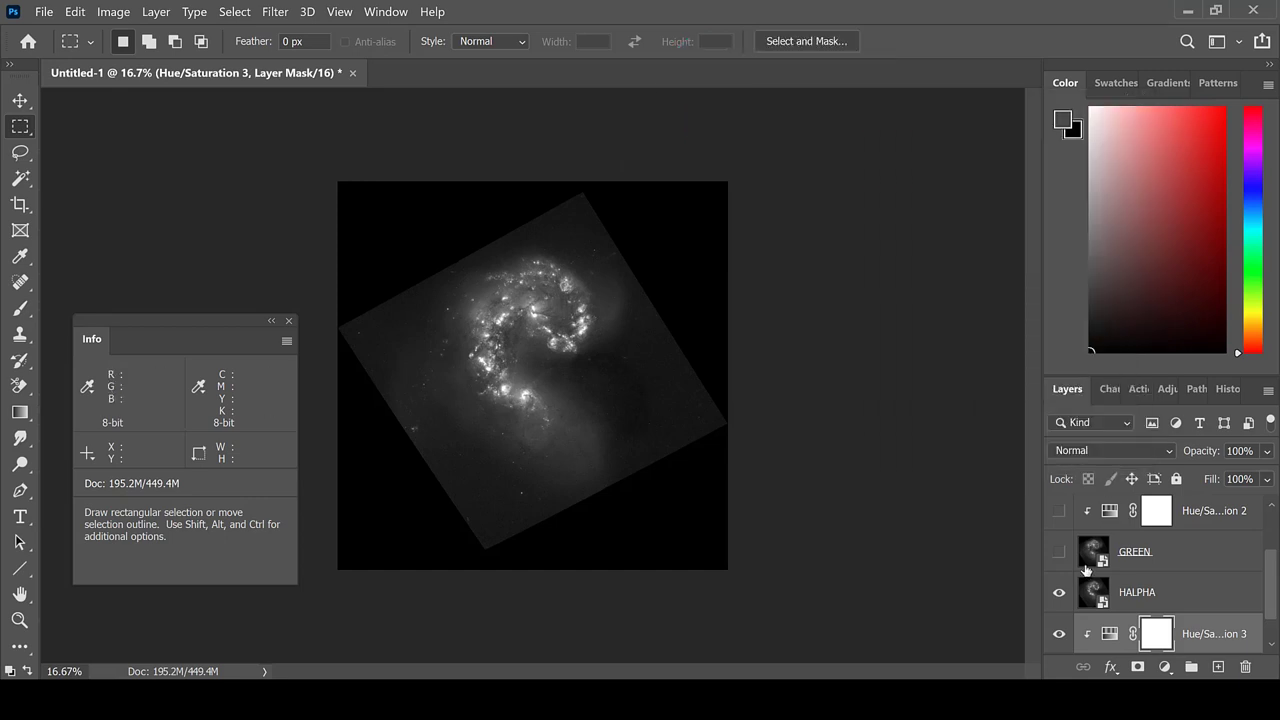
{"action": "left_click", "coordinate": [1059, 593]}
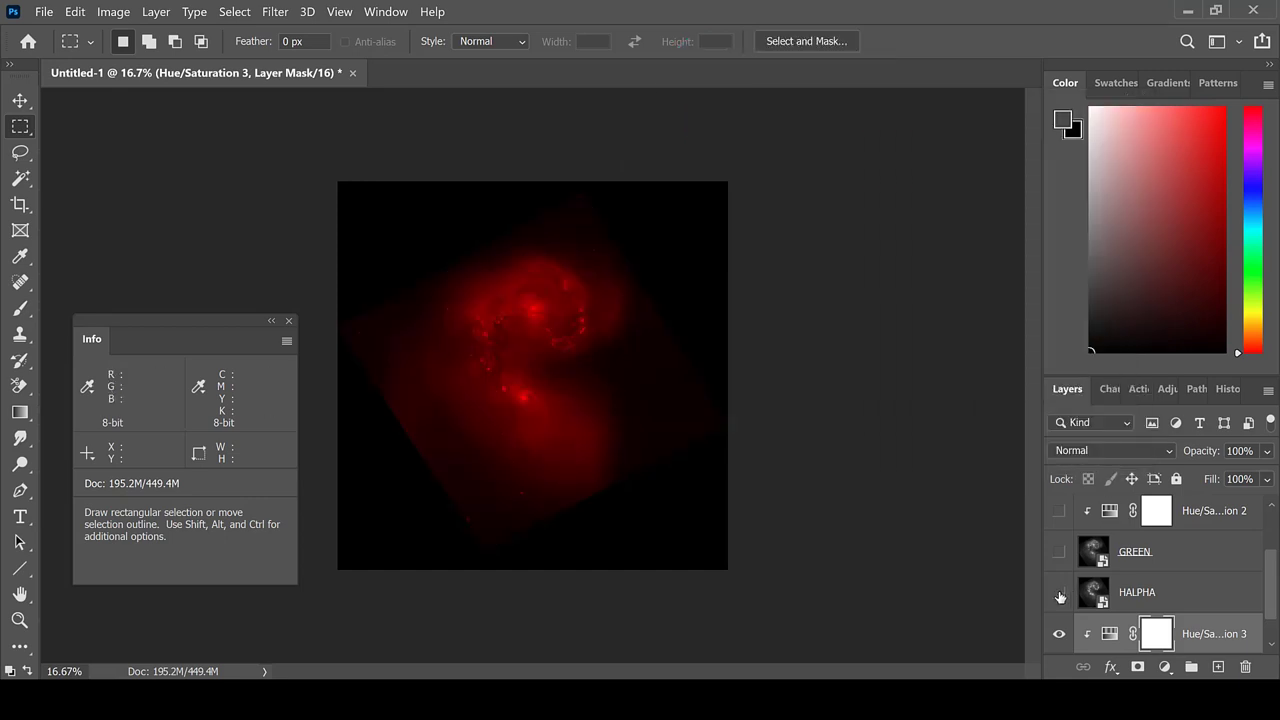
{"action": "left_click", "coordinate": [1170, 596]}
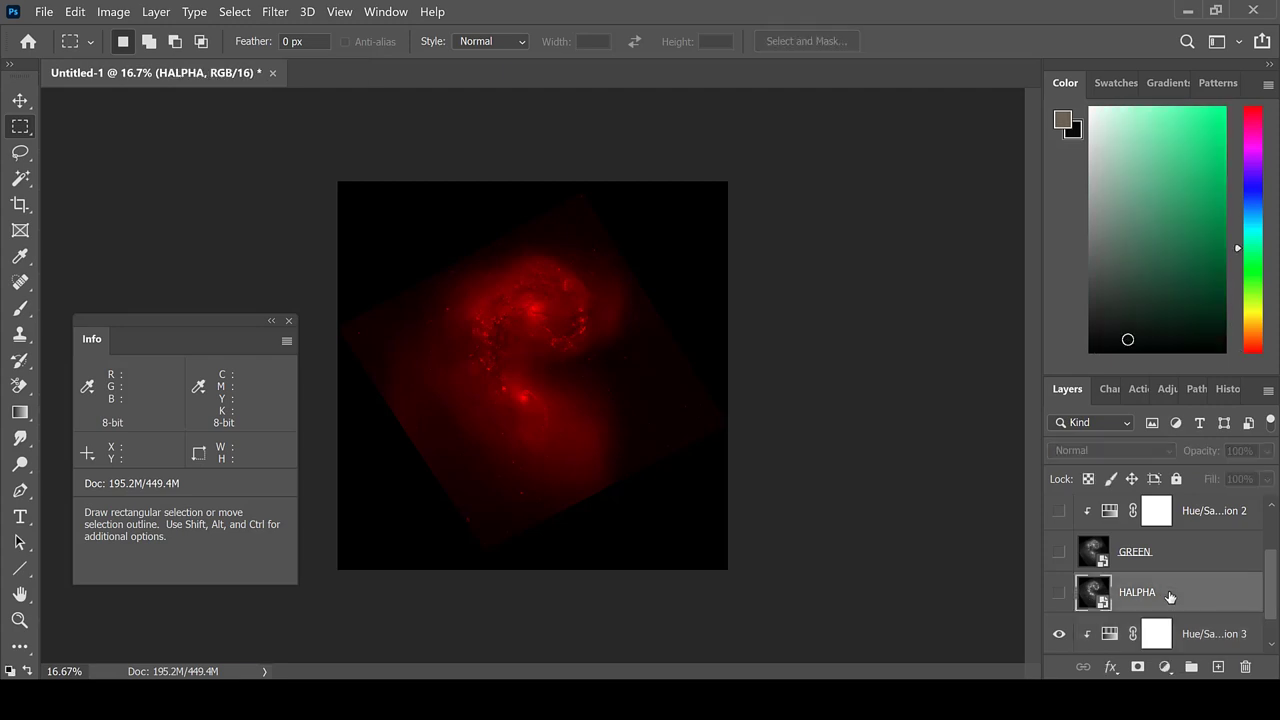
{"action": "right_click", "coordinate": [1170, 596]}
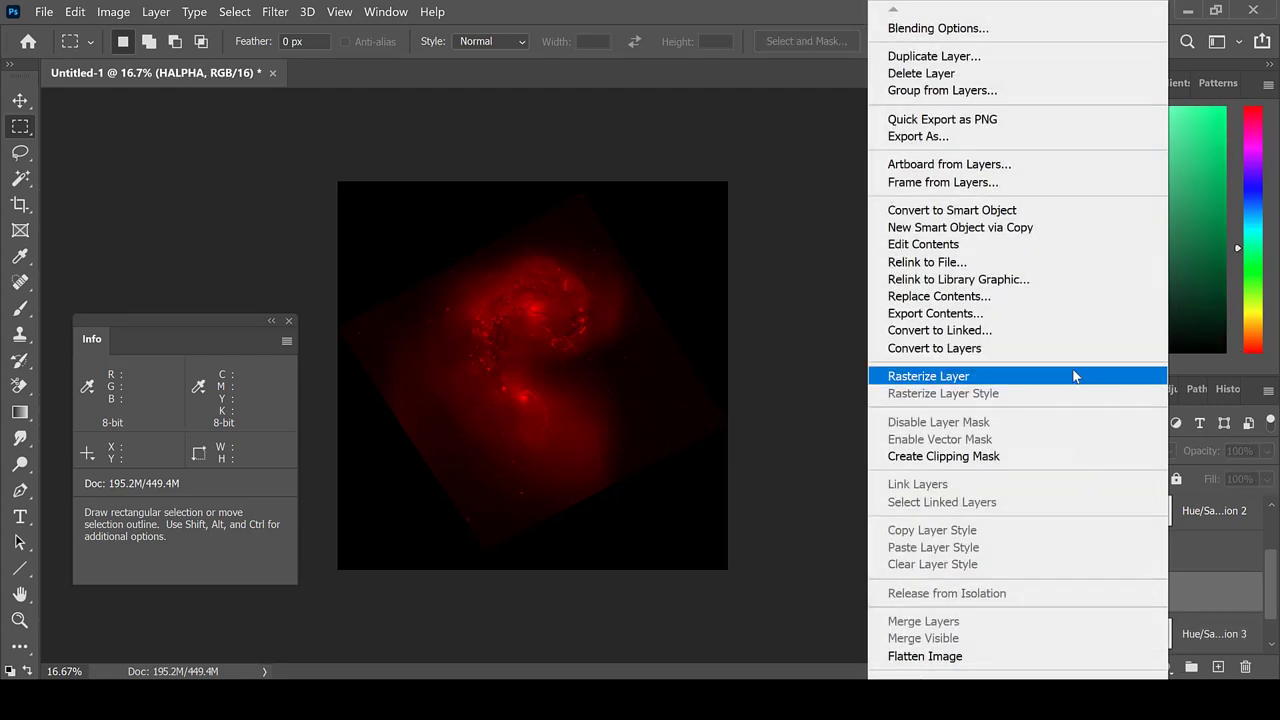
{"action": "left_click", "coordinate": [990, 74]}
{"action": "left_click", "coordinate": [1059, 551]}
- Show Hue/Saturation 2, the BLUE layer and Hue/Saturation 1 again
{"action": "left_click", "coordinate": [1059, 511]}
{"action": "scroll", "coordinate": [1063, 562], "scroll_direction": "up", "scroll_amount": 2}
{"action": "left_click", "coordinate": [1059, 556]}
{"action": "left_click", "coordinate": [1059, 515]}
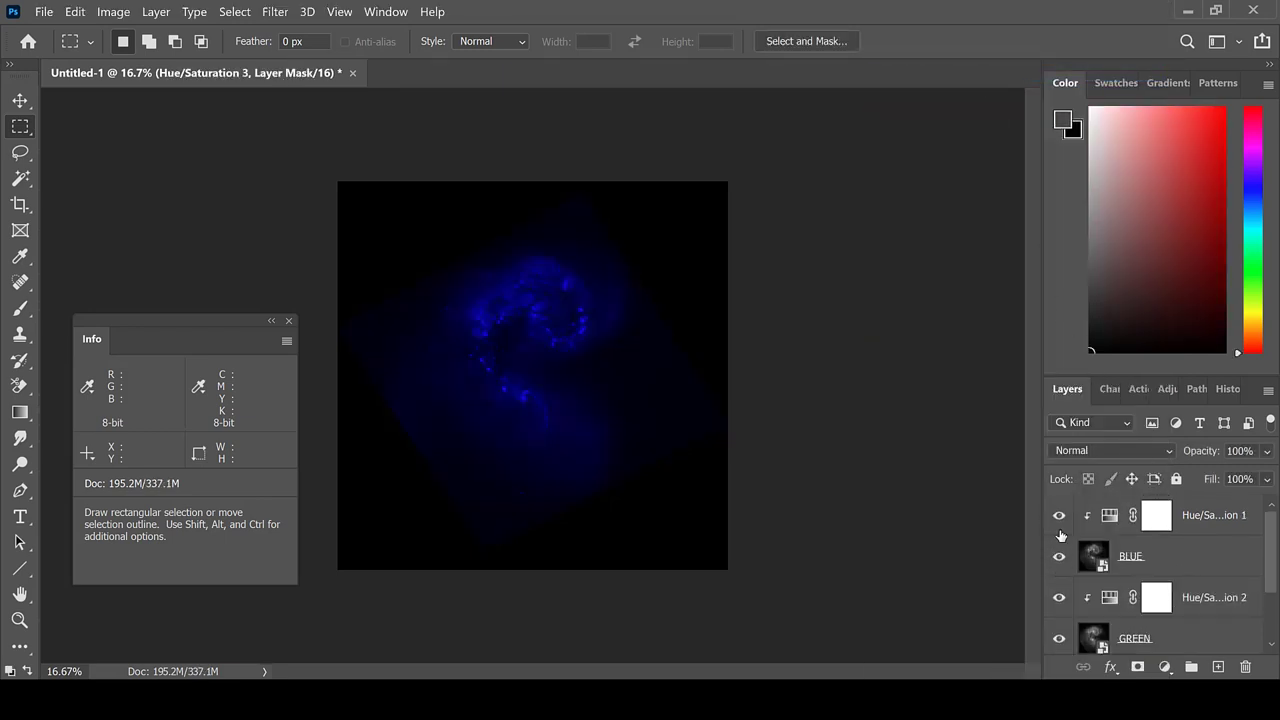
{"action": "scroll", "coordinate": [1165, 567], "scroll_direction": "down", "scroll_amount": 1}
{"action": "scroll", "coordinate": [1195, 560], "scroll_direction": "up", "scroll_amount": 1}
- Set both the BLUE and GREEN layers to Lighten blend mode
{"action": "left_click", "coordinate": [1196, 562]}
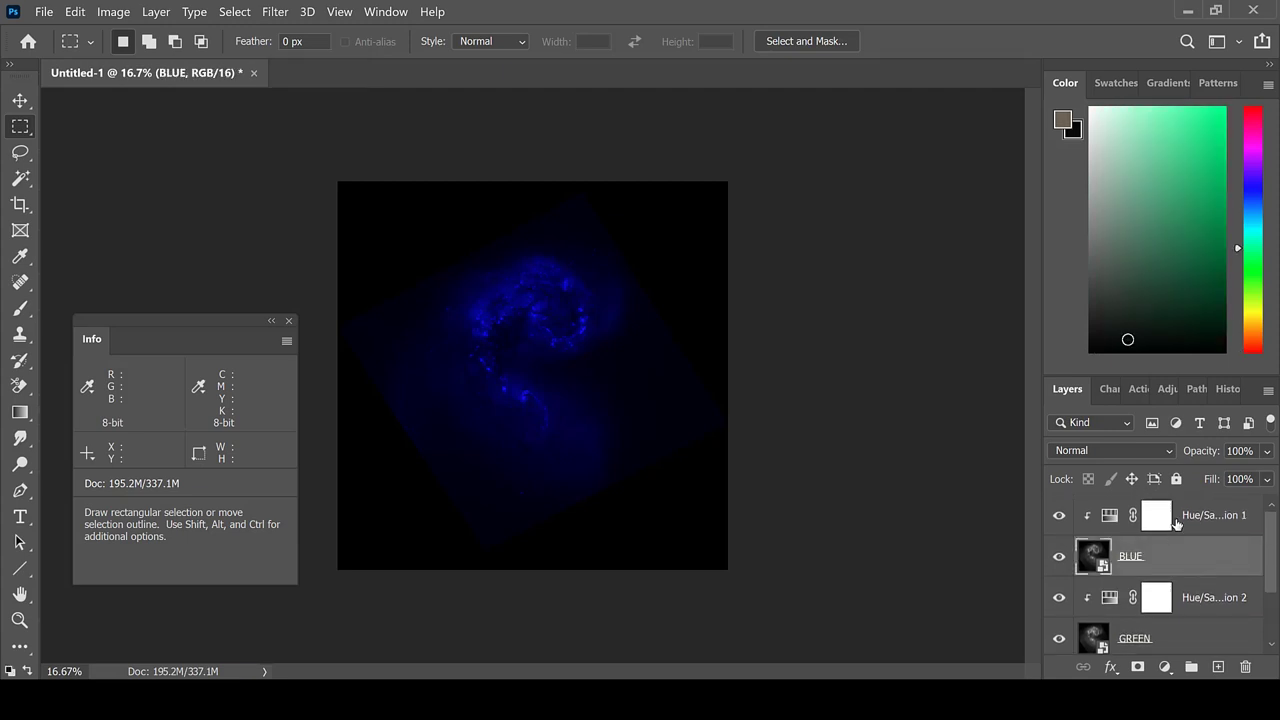
{"action": "left_click", "coordinate": [1166, 446]}
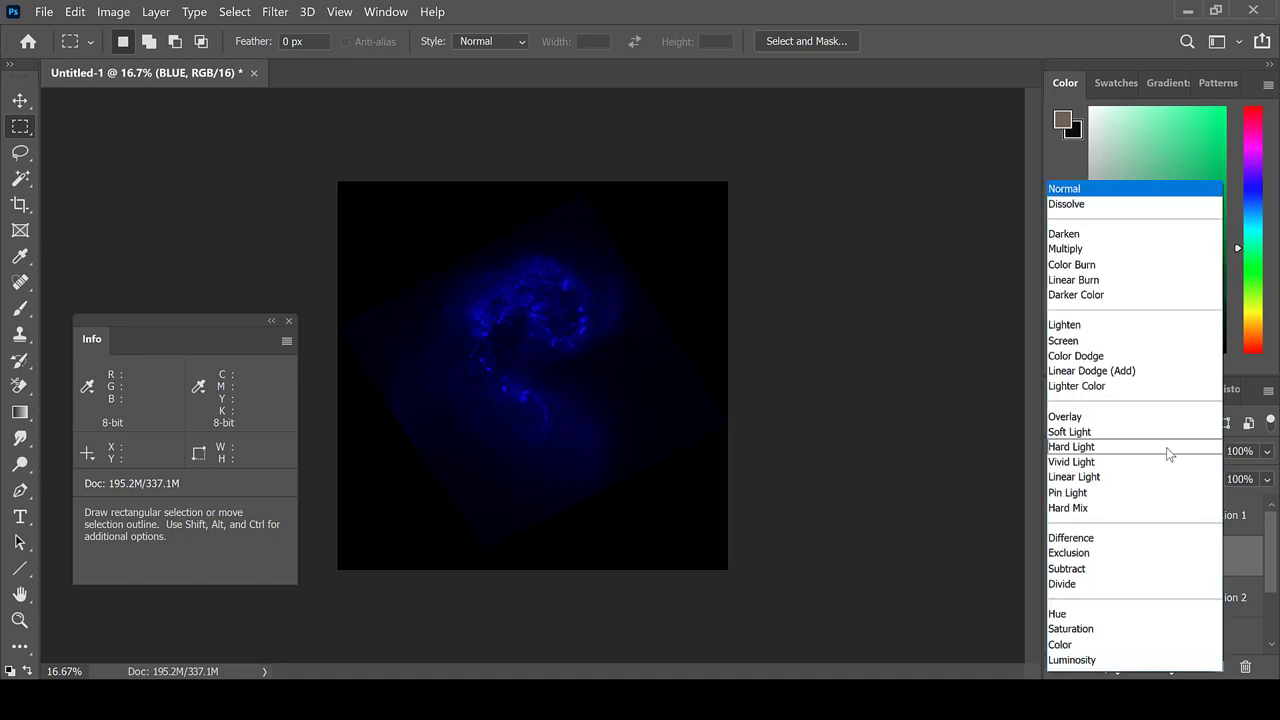
{"action": "left_click", "coordinate": [1122, 325]}
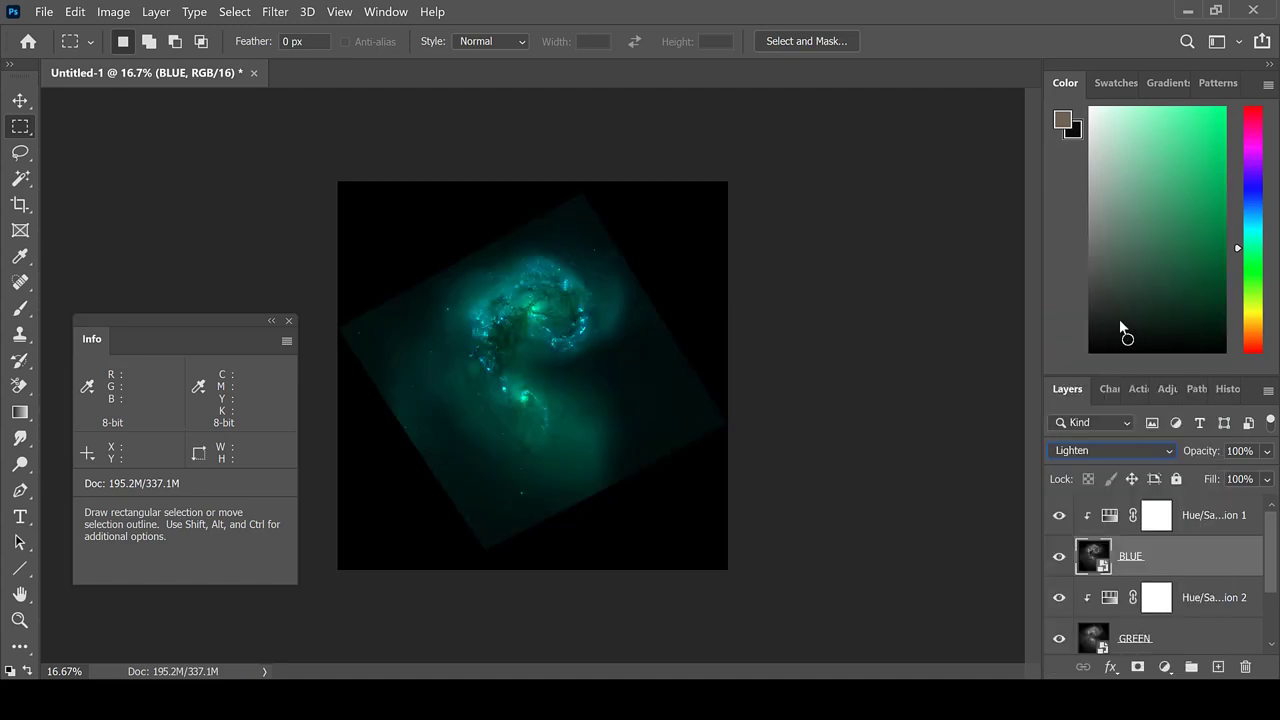
{"action": "left_click", "coordinate": [1185, 633]}
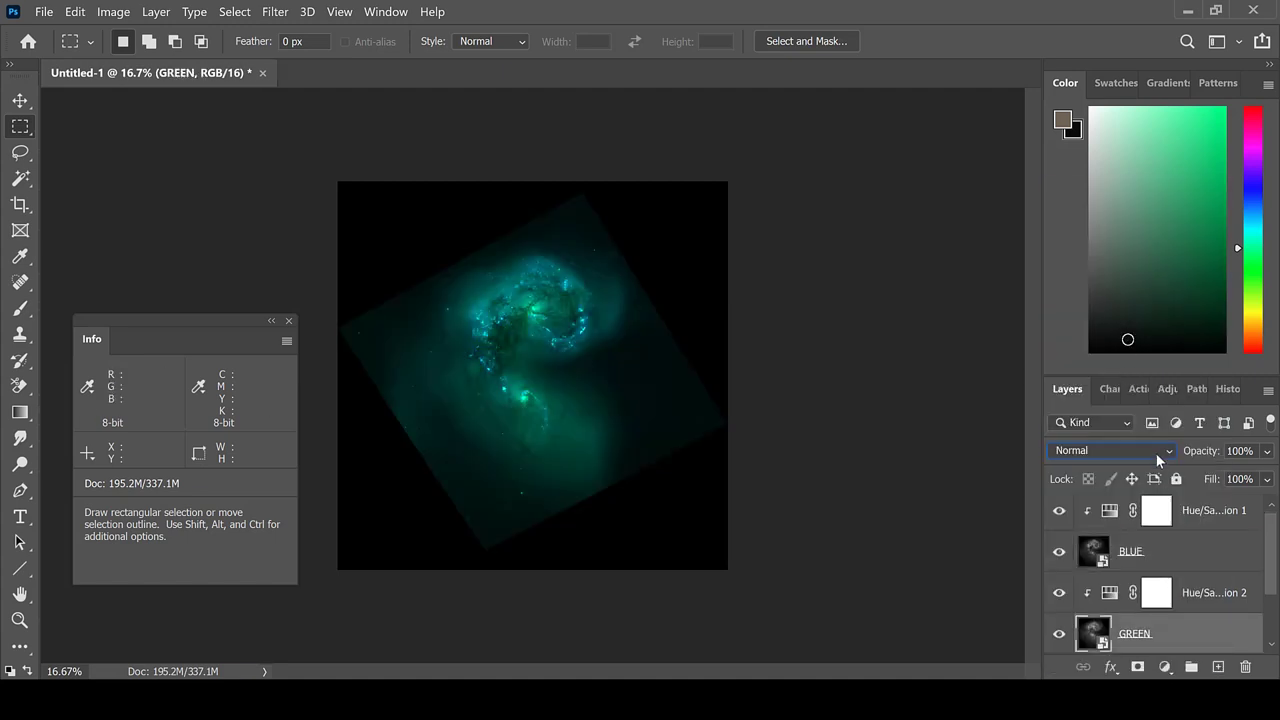
{"action": "left_click", "coordinate": [1167, 455]}
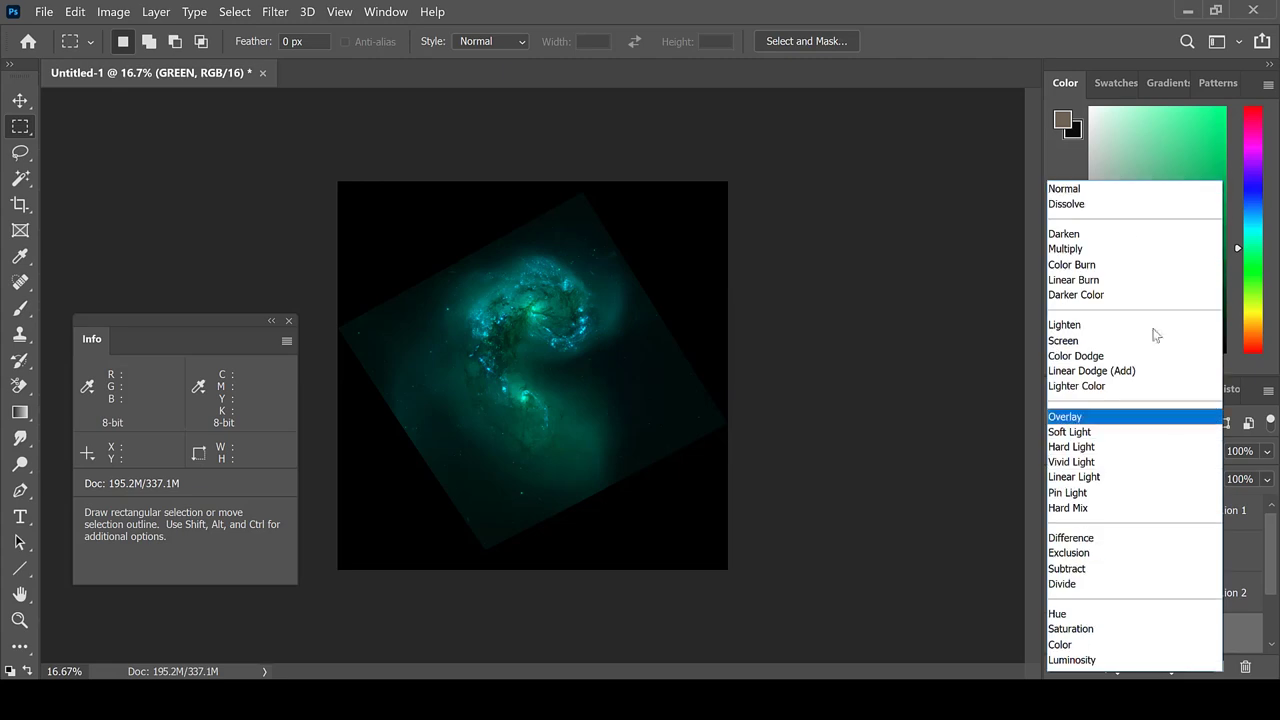
{"action": "left_click", "coordinate": [1097, 325]}
{"action": "scroll", "coordinate": [1155, 600], "scroll_direction": "down", "scroll_amount": 1}
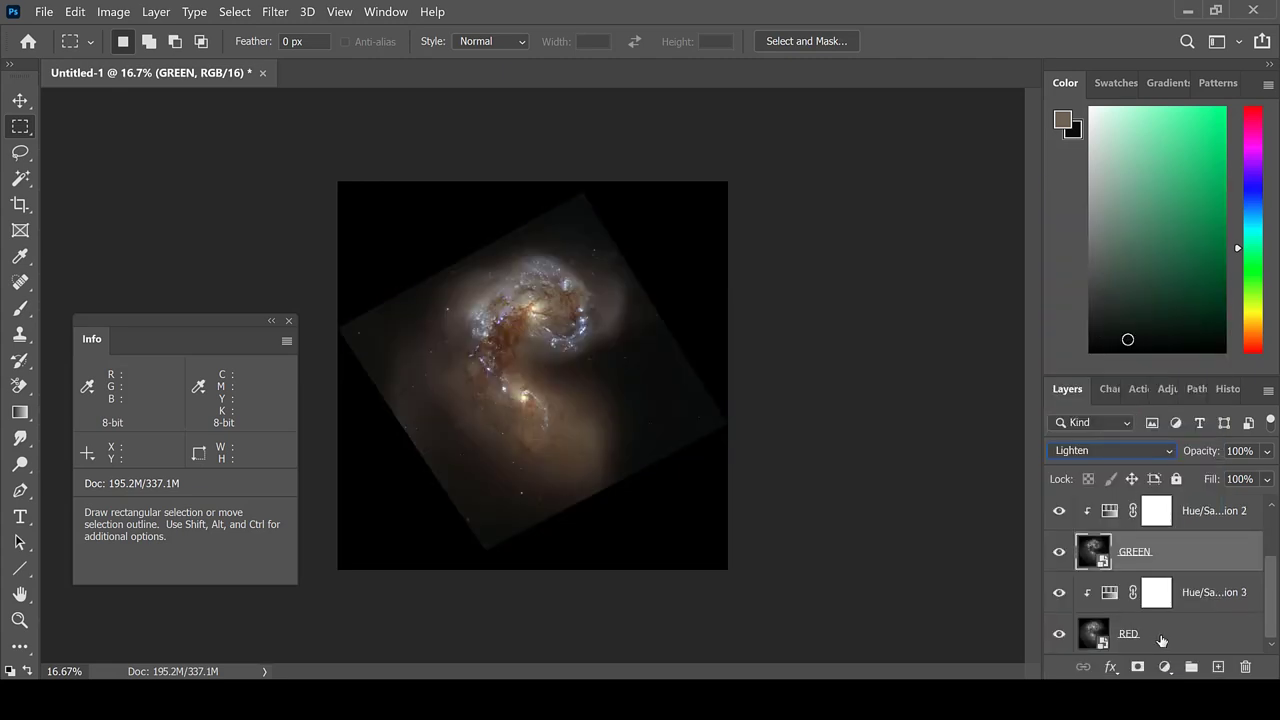
- Select all layers from Hue/Saturation 1 down to RED
{"action": "left_click", "coordinate": [1164, 643]}
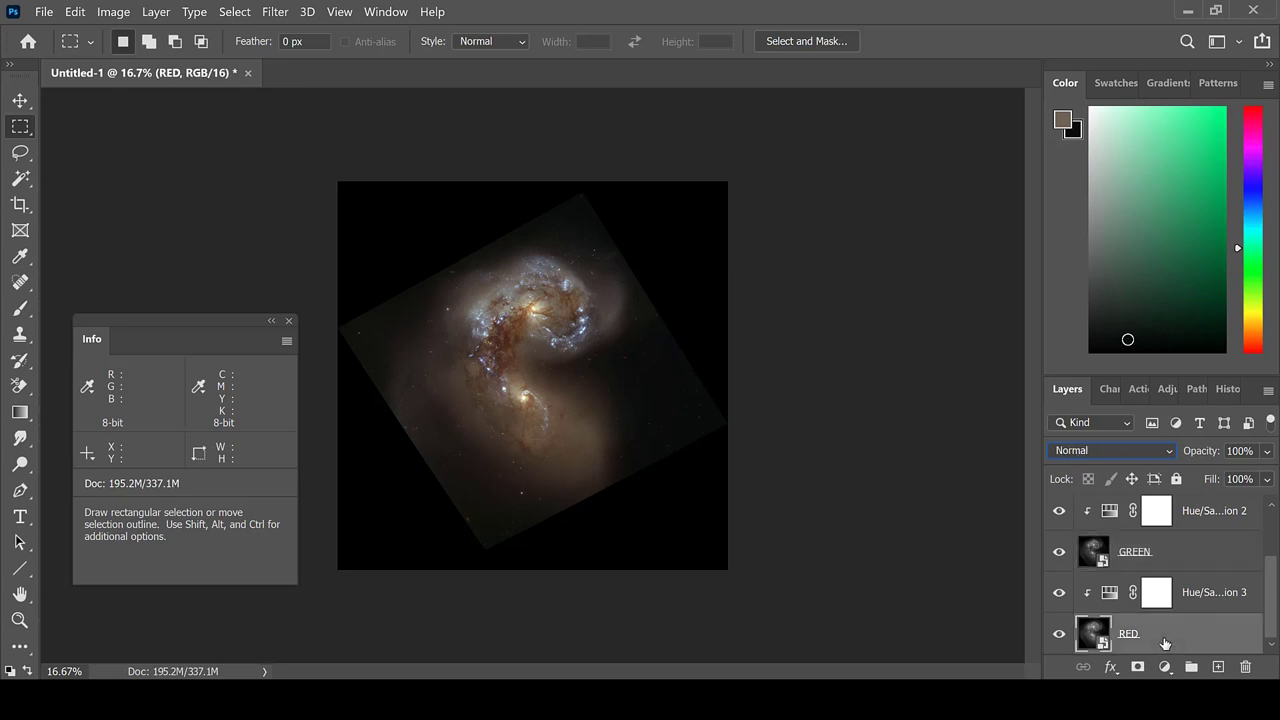
{"action": "scroll", "coordinate": [1164, 640], "scroll_direction": "up", "scroll_amount": 2}
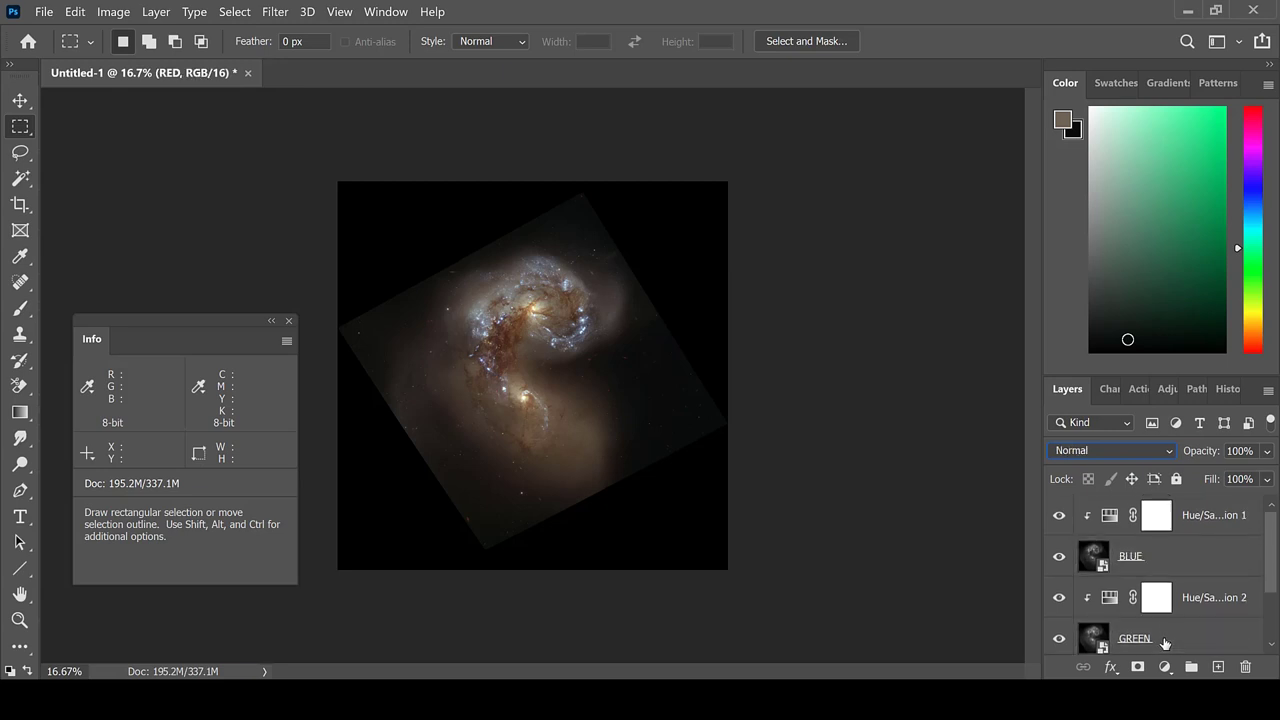
{"action": "left_click", "coordinate": [1207, 533]}
{"action": "scroll", "coordinate": [1180, 600], "scroll_direction": "down", "scroll_amount": 2}
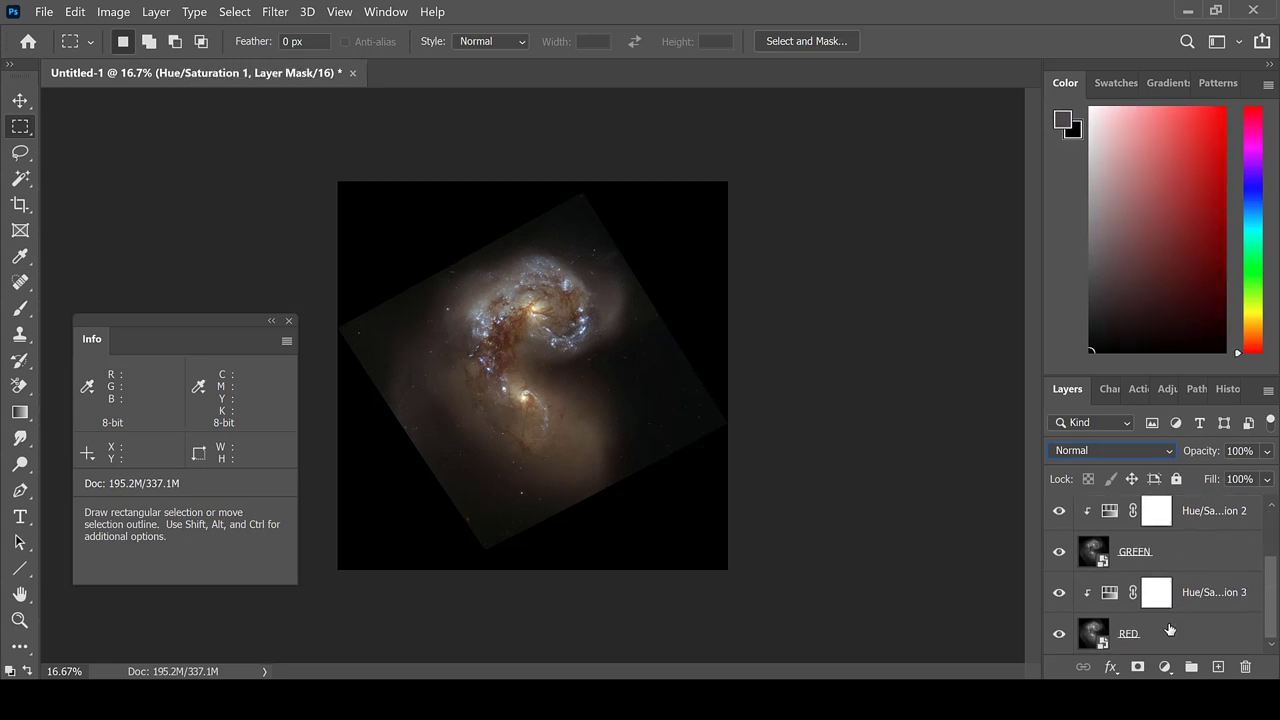
{"action": "left_click", "coordinate": [1170, 636]}
- Flatten the image into one Background layer and duplicate it as Layer 1
{"action": "right_click", "coordinate": [1170, 636]}
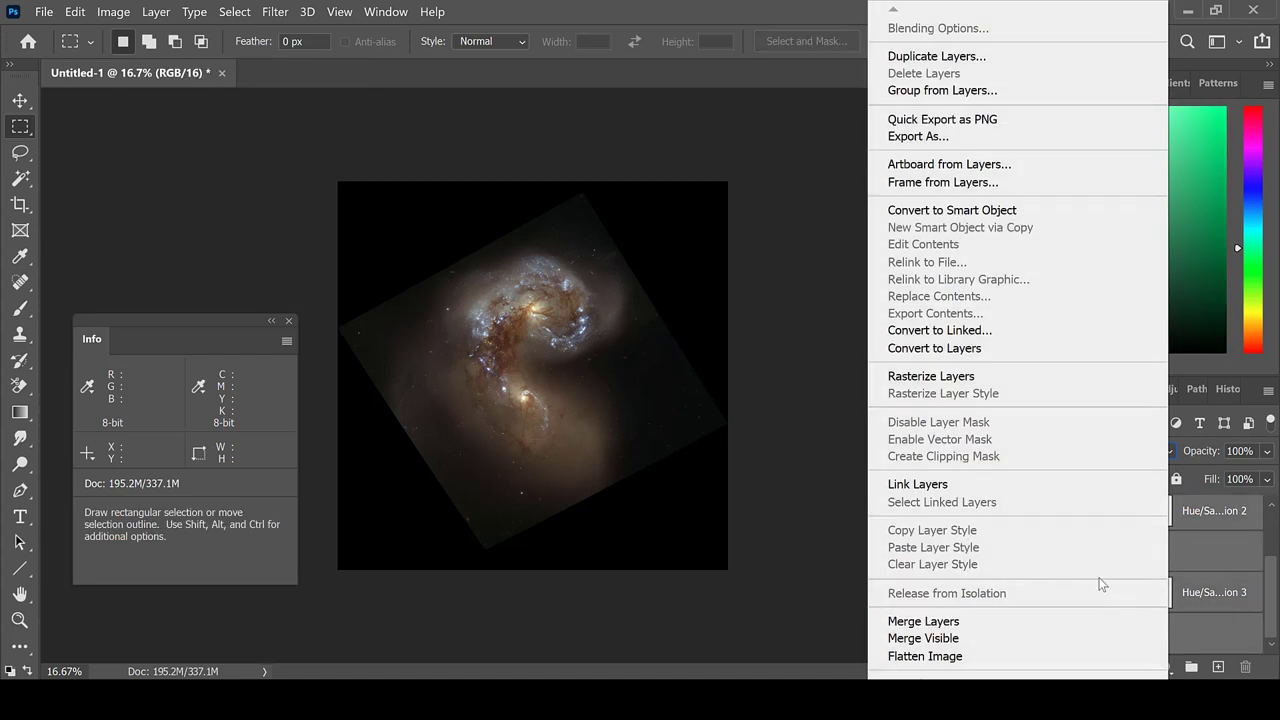
{"action": "left_click", "coordinate": [1024, 657]}
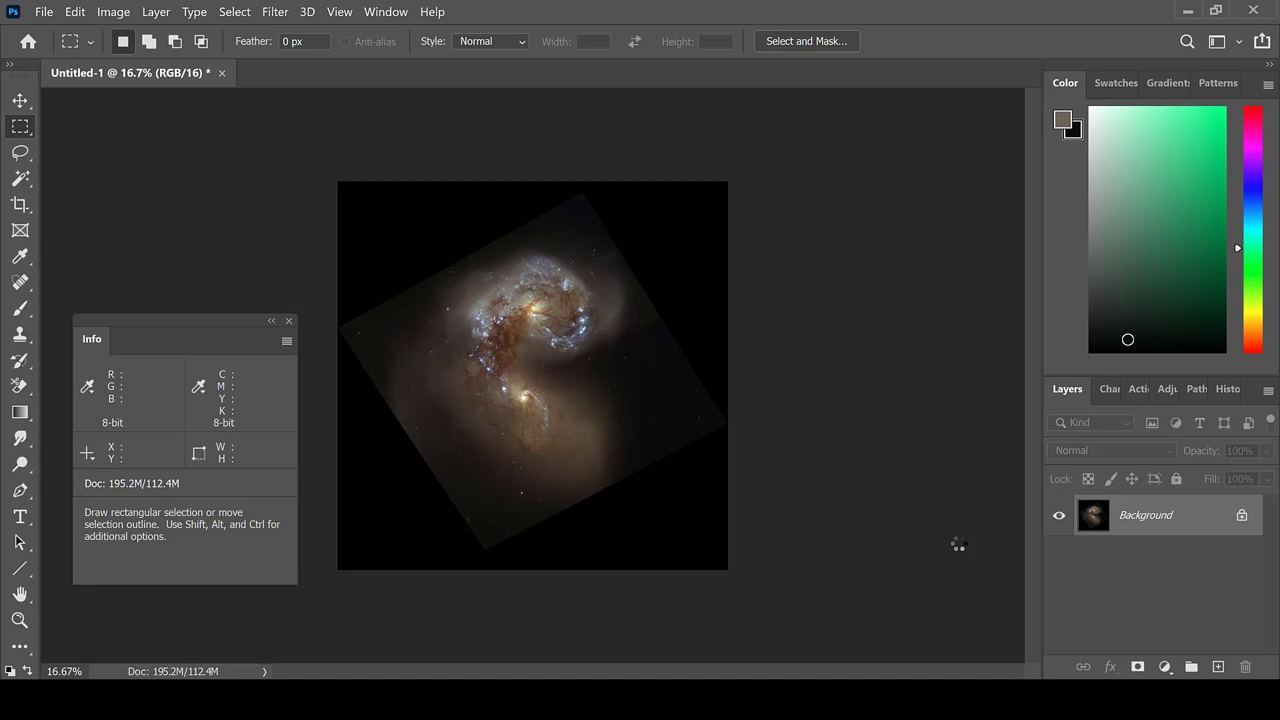
{"action": "key", "text": "ctrl+j"}
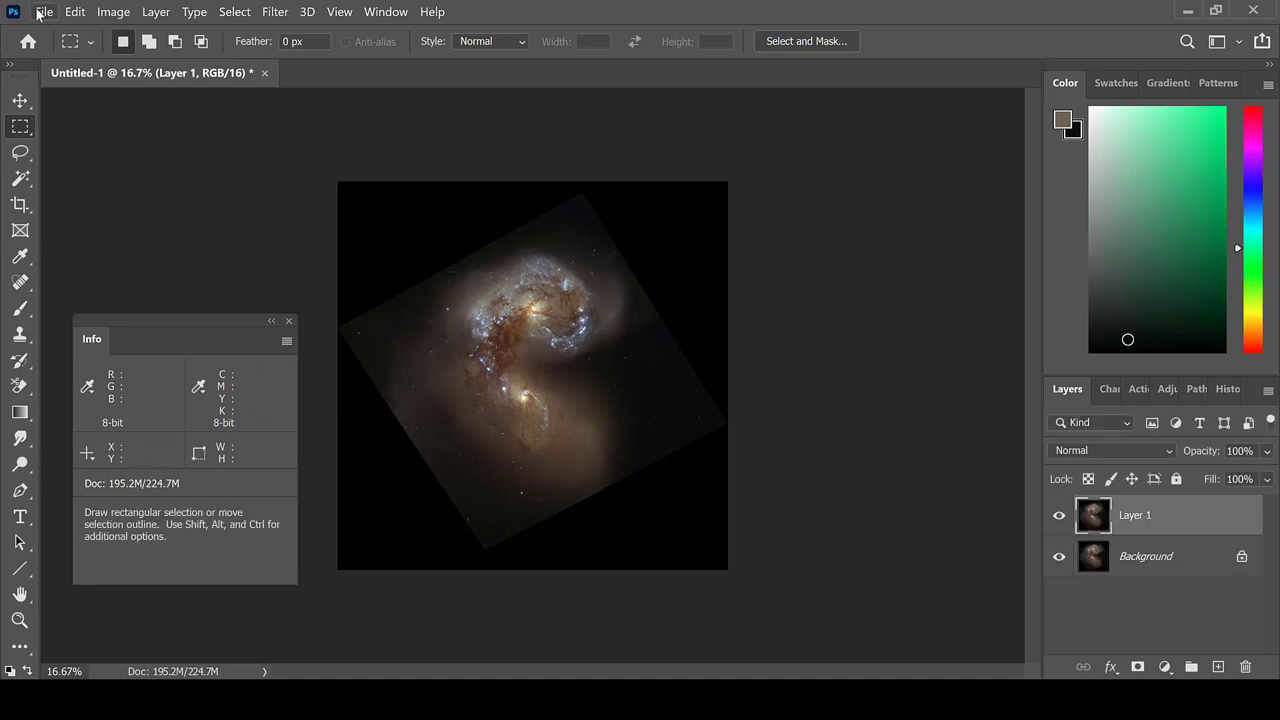
- Open the HALPHA TIFF image as its own document
{"action": "left_click", "coordinate": [44, 11]}
{"action": "left_click", "coordinate": [60, 49]}
{"action": "double_click", "coordinate": [870, 159]}
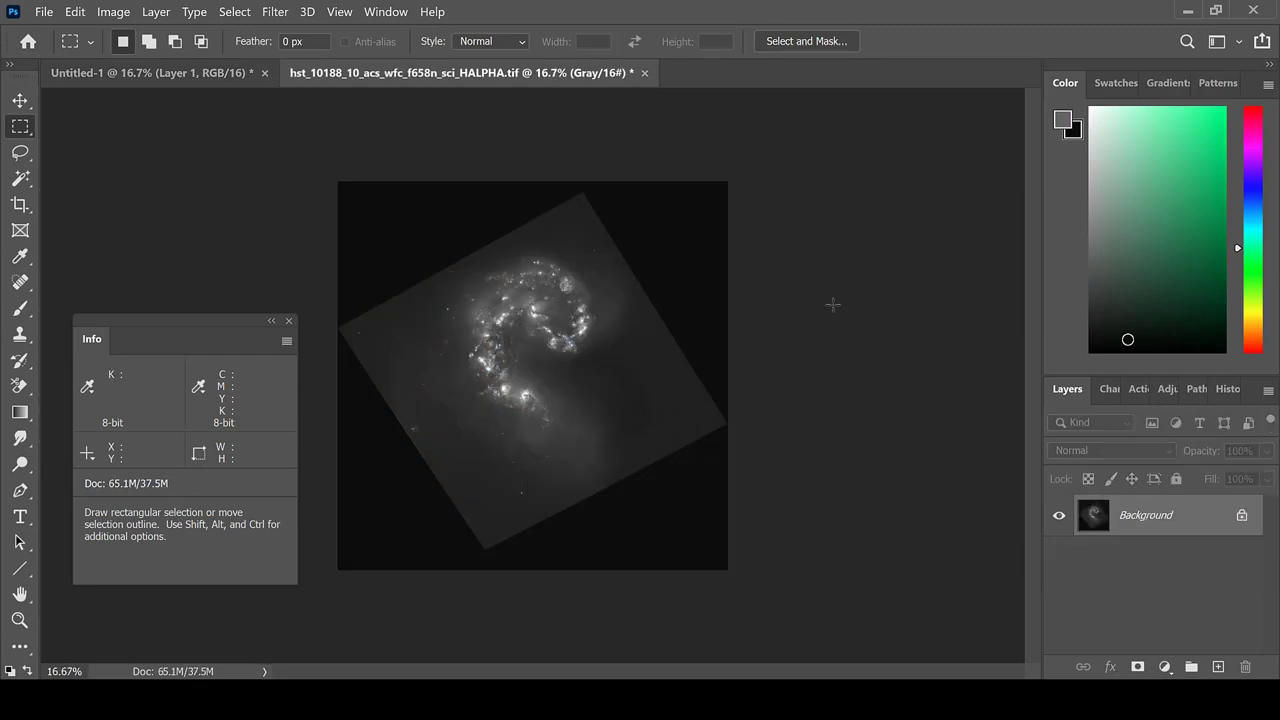
- Apply Levels with black point 13 and white point 227, then select the whole image
{"action": "left_click", "coordinate": [112, 12]}
{"action": "mouse_move", "coordinate": [162, 54]}
{"action": "left_click", "coordinate": [338, 72]}
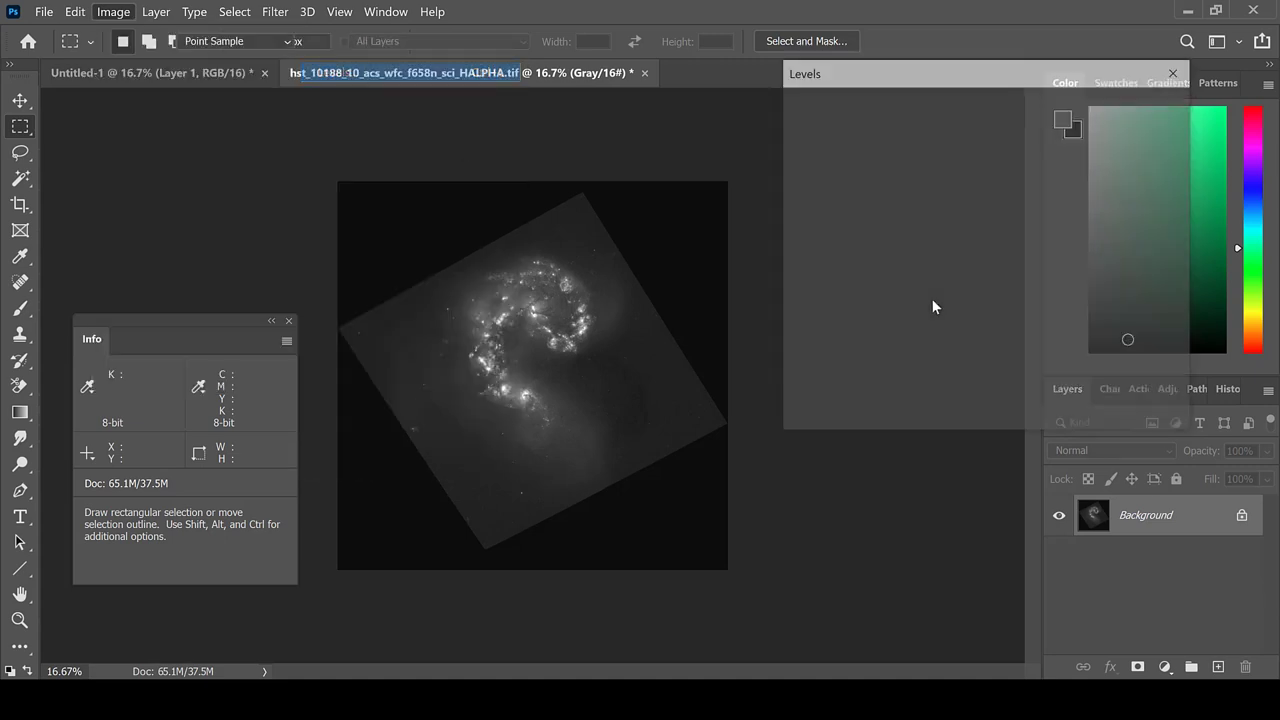
{"action": "left_click_drag", "start_coordinate": [809, 294], "coordinate": [819, 294]}
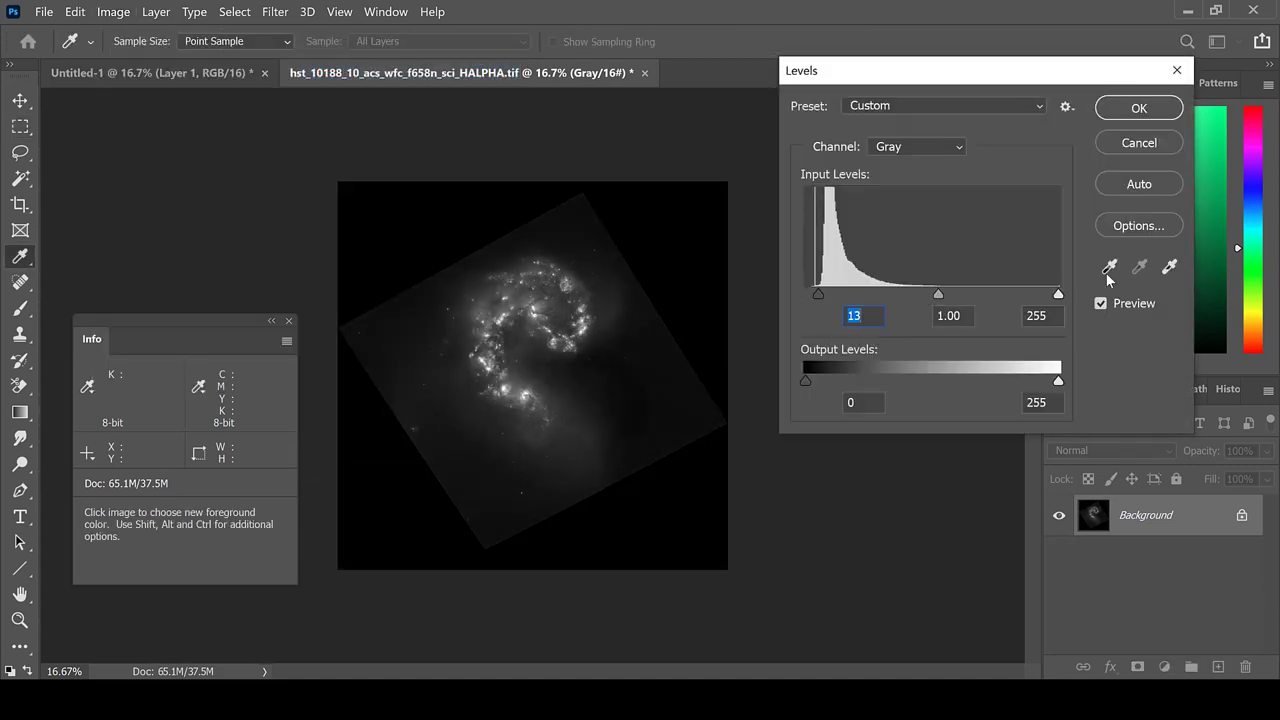
{"action": "left_click_drag", "start_coordinate": [1058, 294], "coordinate": [1034, 294]}
{"action": "left_click", "coordinate": [1138, 107]}
{"action": "key", "text": "m"}
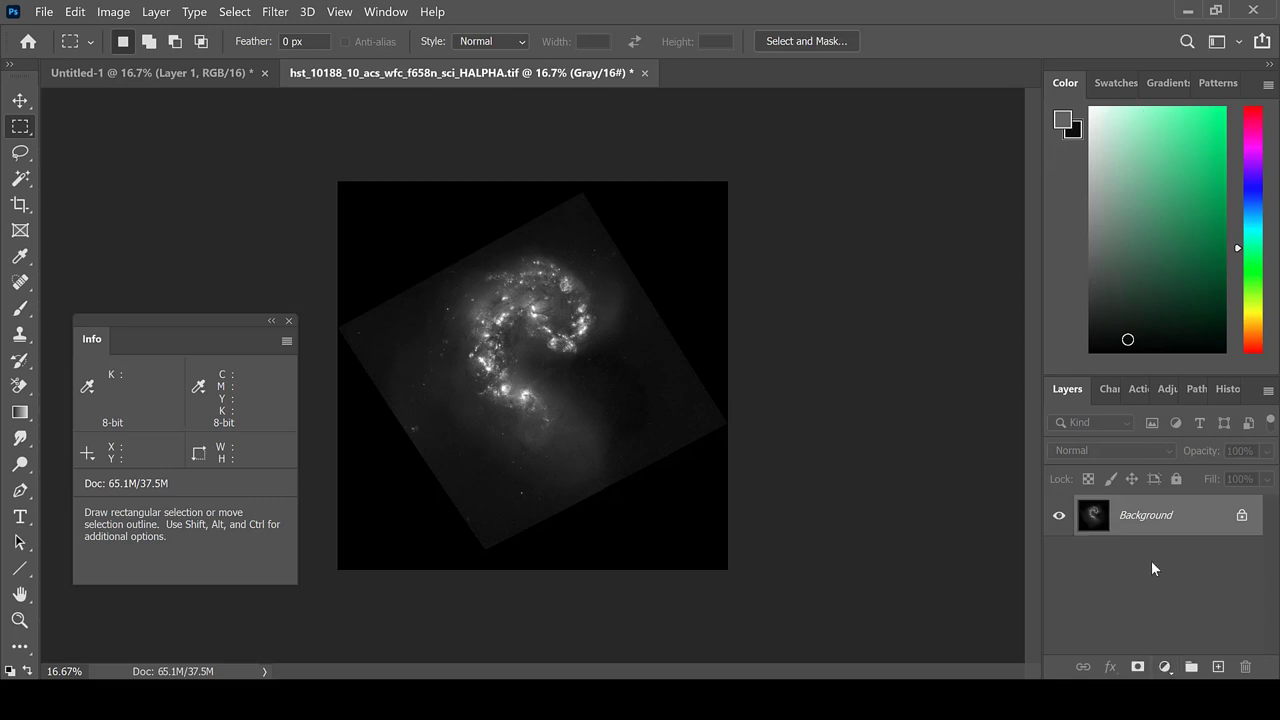
{"action": "key", "text": "ctrl+a"}
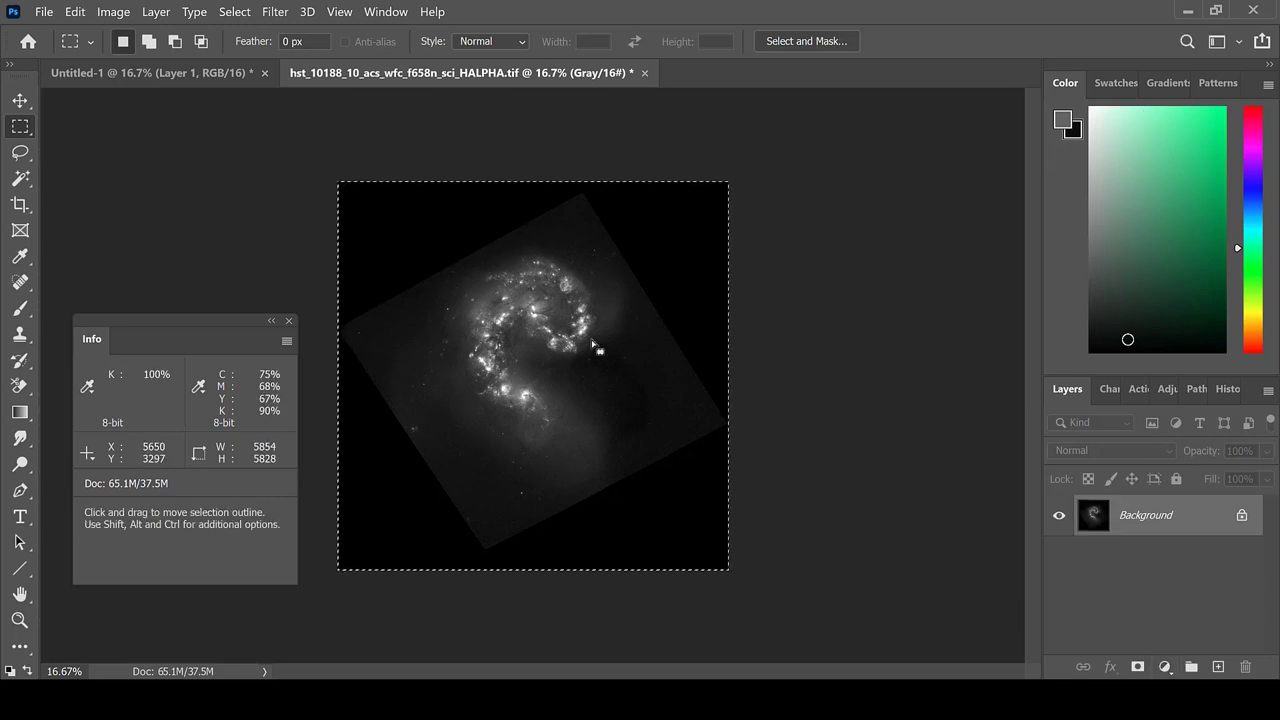
- Paste the H-alpha image into the Untitled-1 composite as a new layer
{"action": "left_click", "coordinate": [196, 74]}
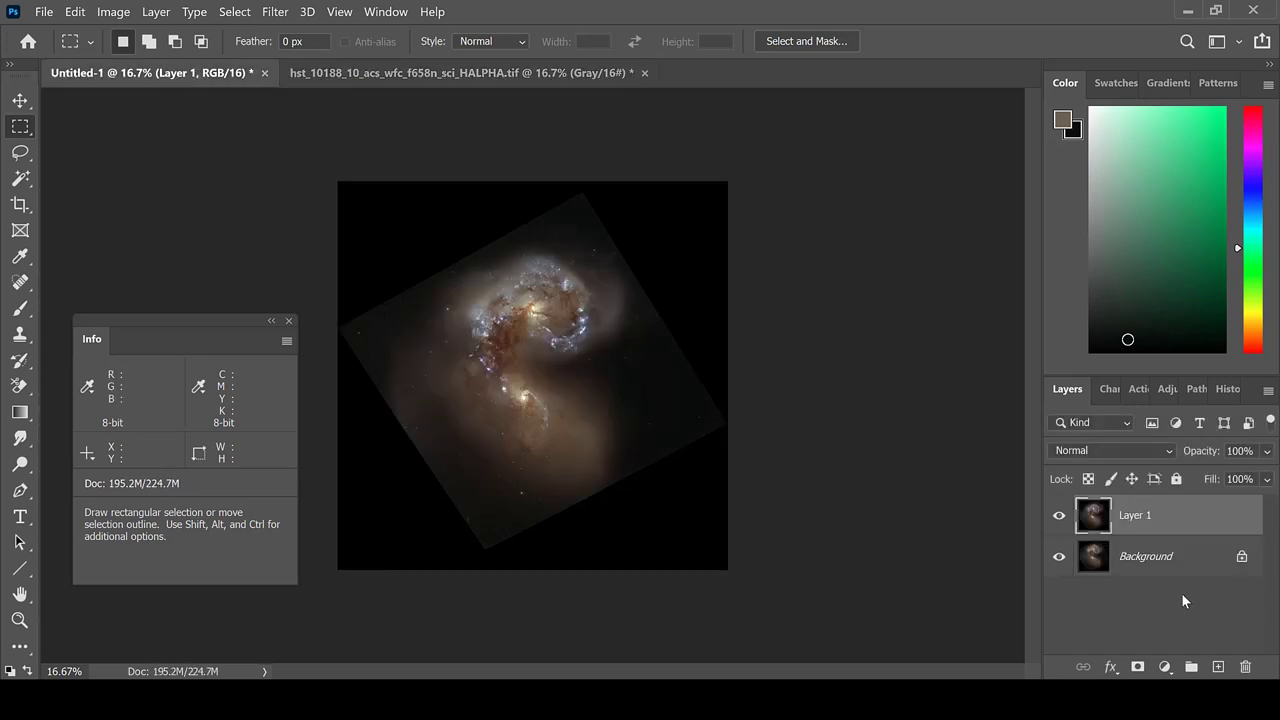
{"action": "key", "text": "ctrl"}
{"action": "key", "text": "ctrl+v"}
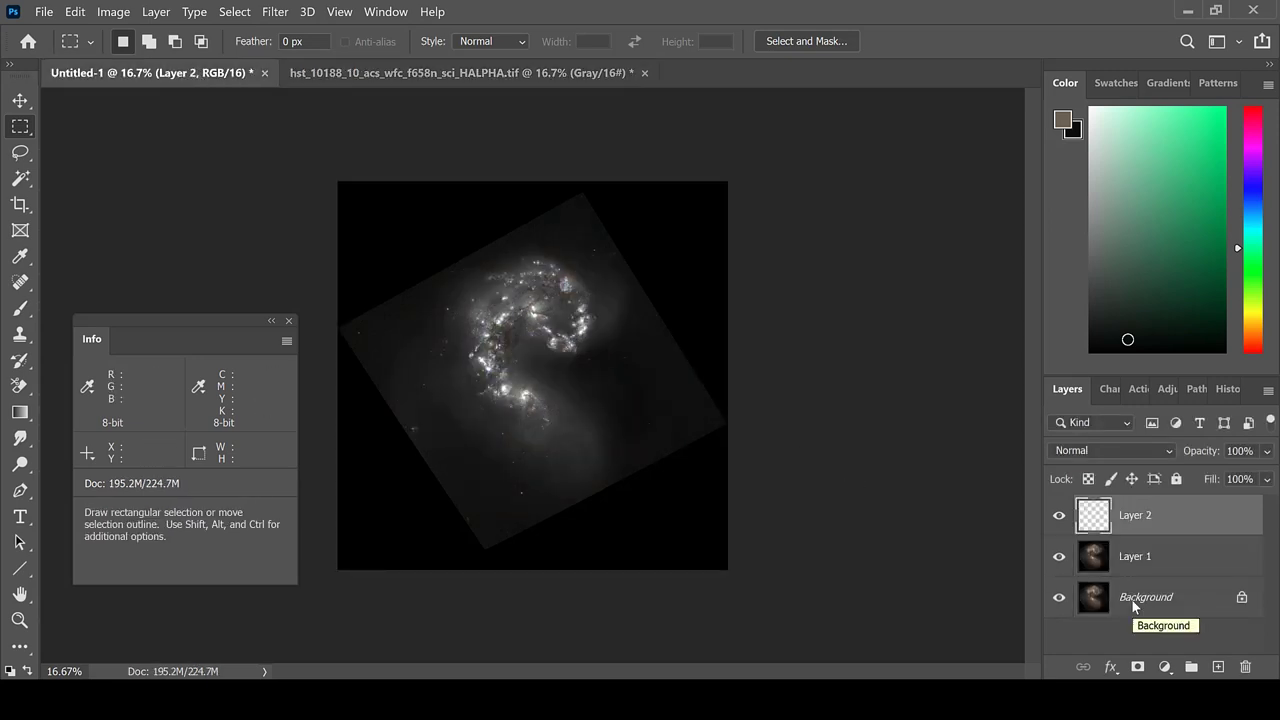
- Delete Layer 1 and rename Layer 2 to 'HALPHA'
{"action": "left_click", "coordinate": [1173, 564]}
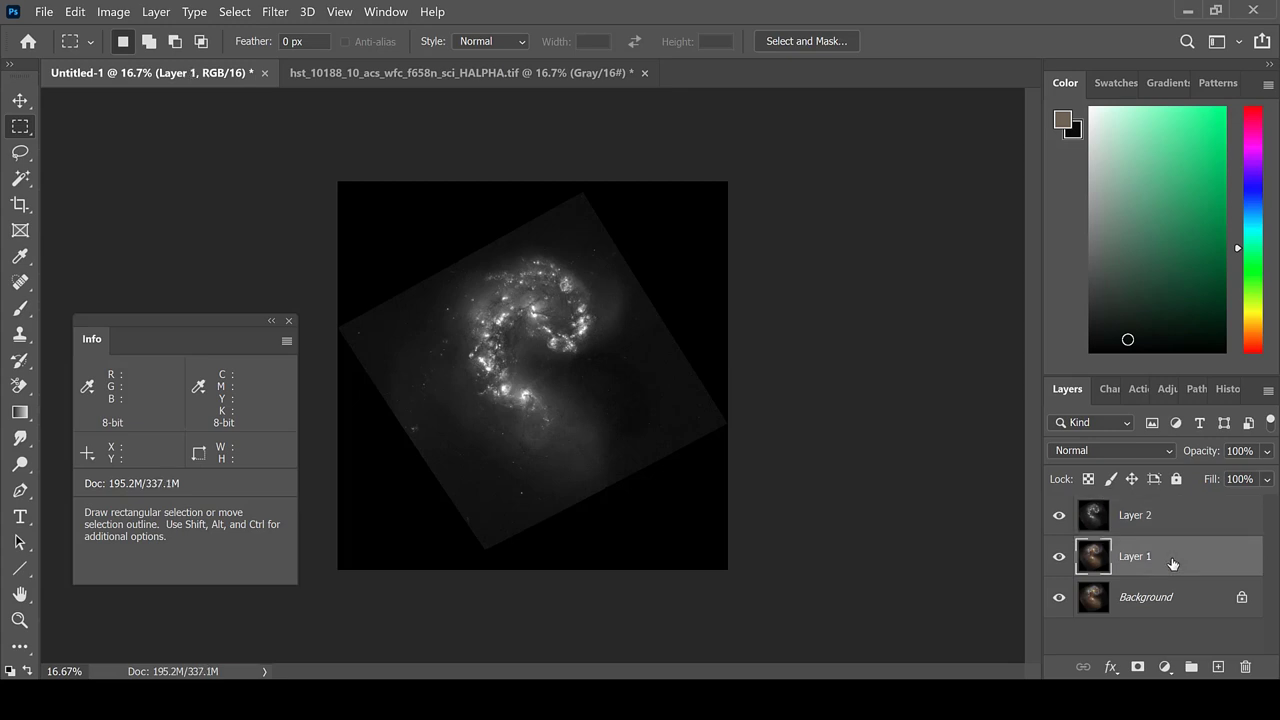
{"action": "right_click", "coordinate": [1173, 564]}
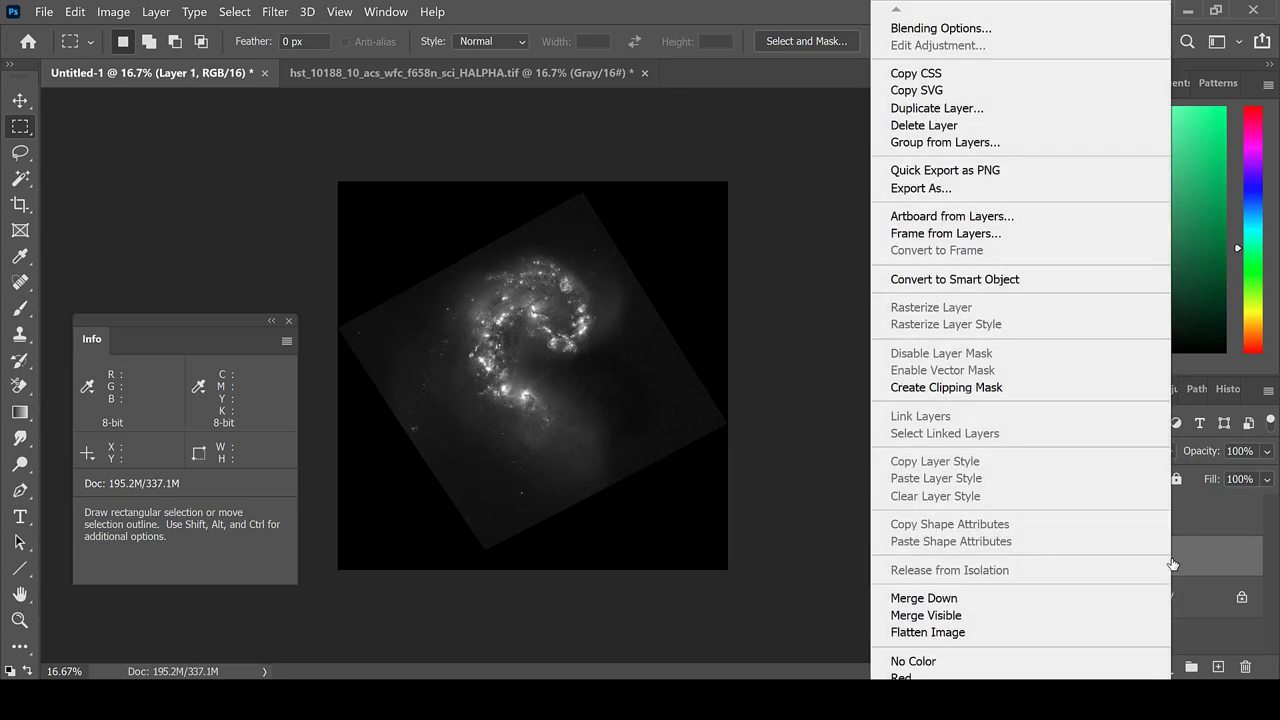
{"action": "left_click", "coordinate": [922, 125]}
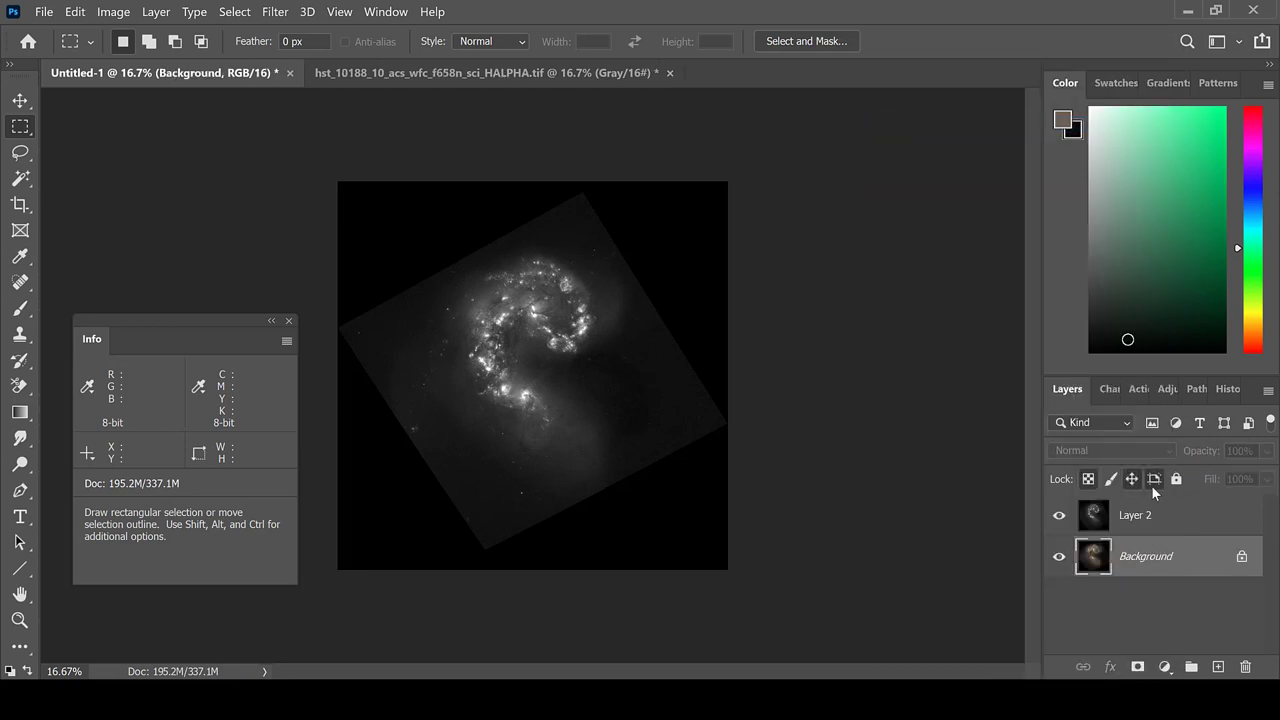
{"action": "double_click", "coordinate": [1150, 522]}
{"action": "type", "text": "HALPHA"}
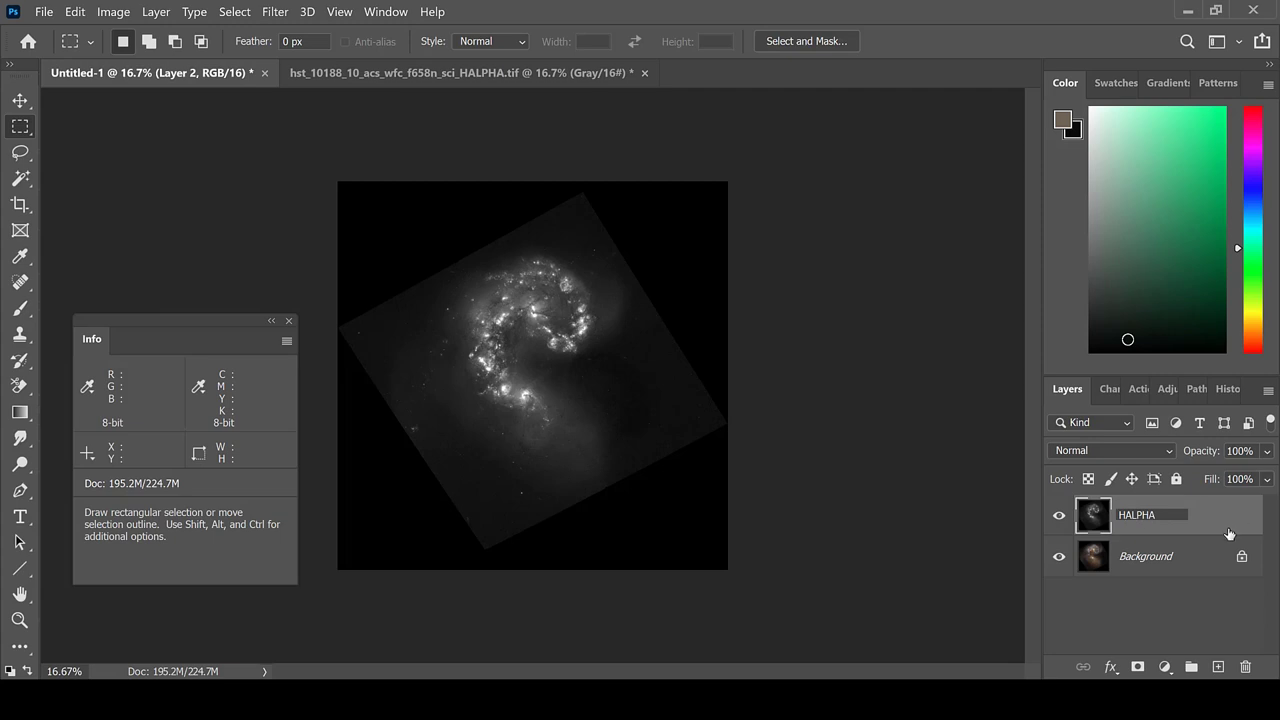
{"action": "key", "text": "Return"}
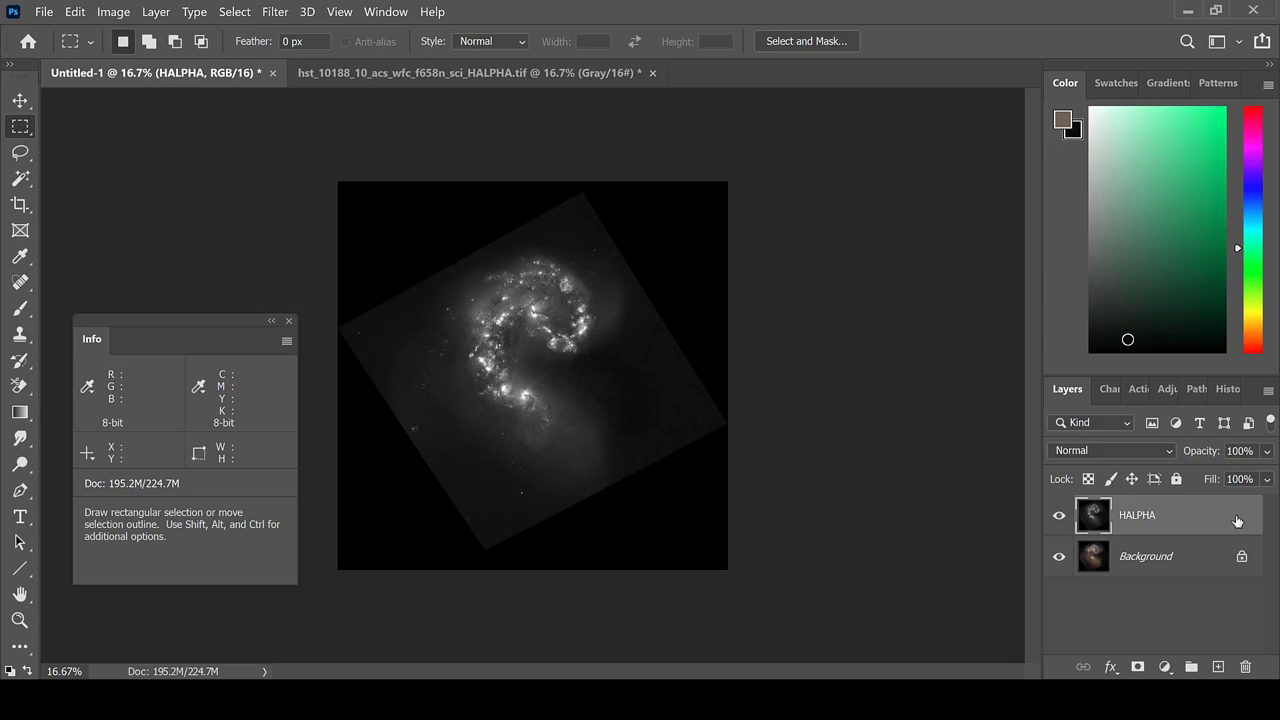
- In HALPHA's Layer Style, exclude the G and B channels so only red blends
{"action": "double_click", "coordinate": [1237, 521]}
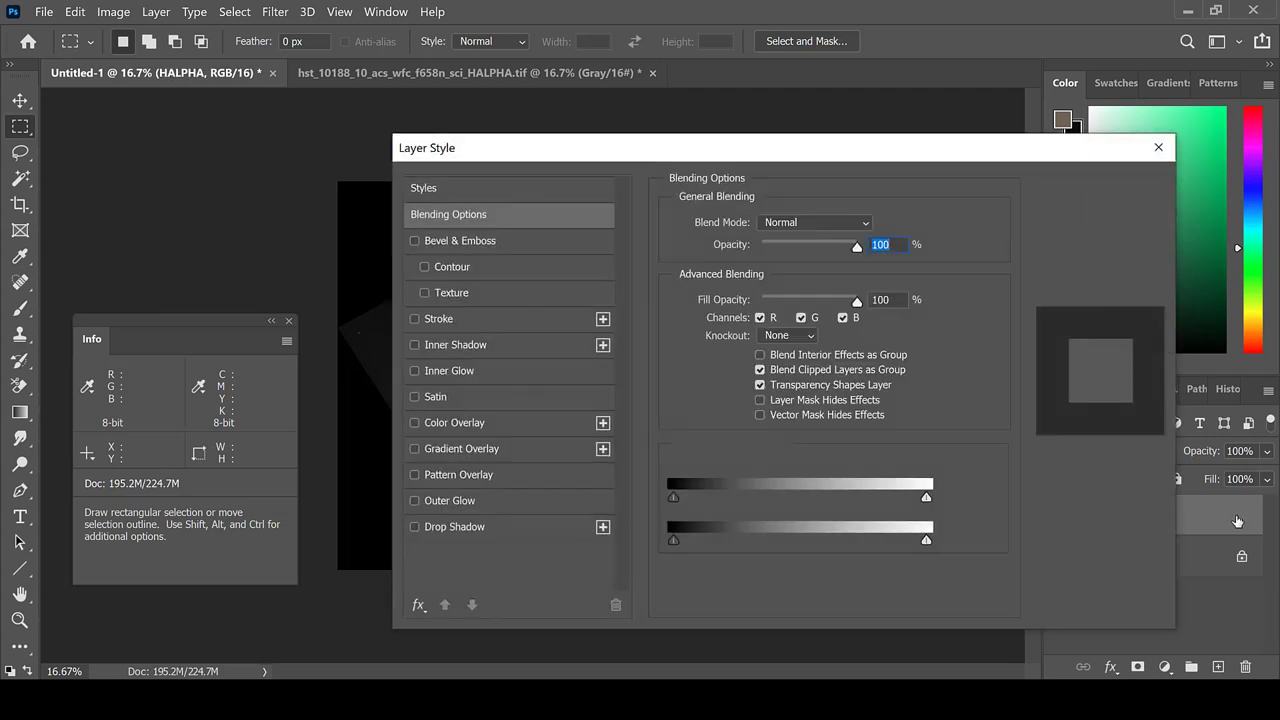
{"action": "left_click", "coordinate": [802, 318]}
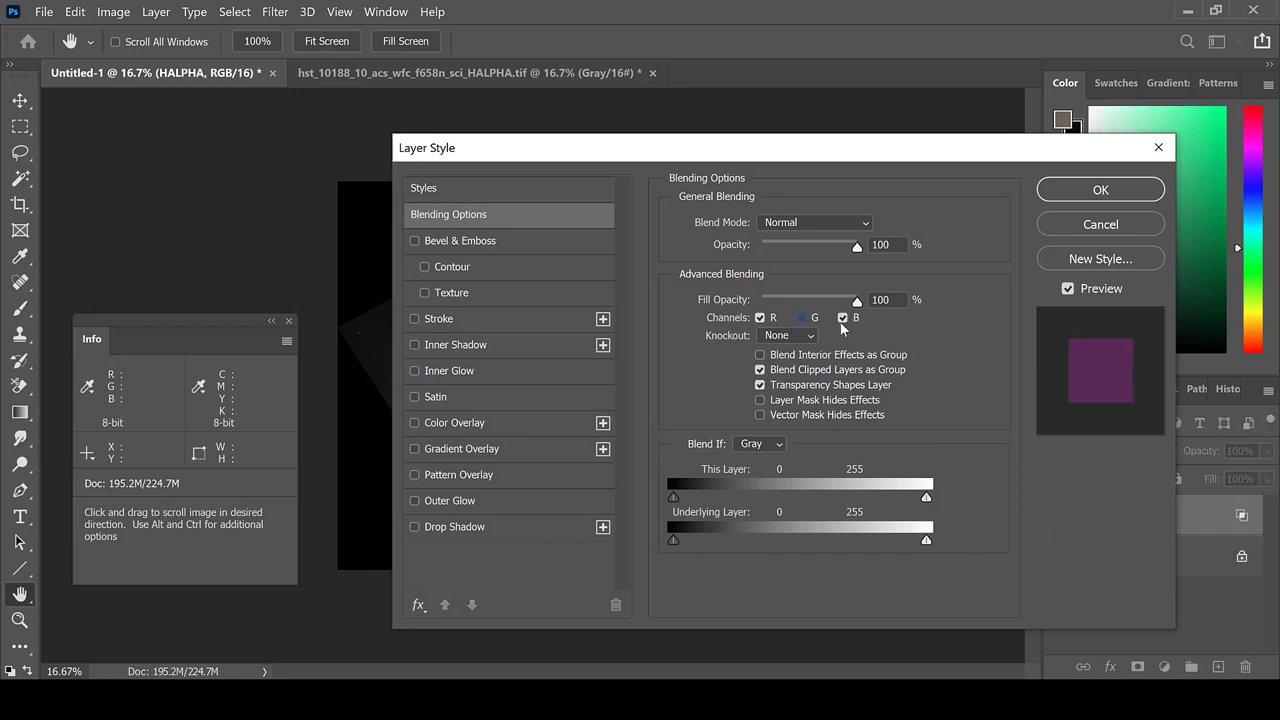
{"action": "left_click", "coordinate": [842, 318]}
{"action": "left_click", "coordinate": [1059, 192]}
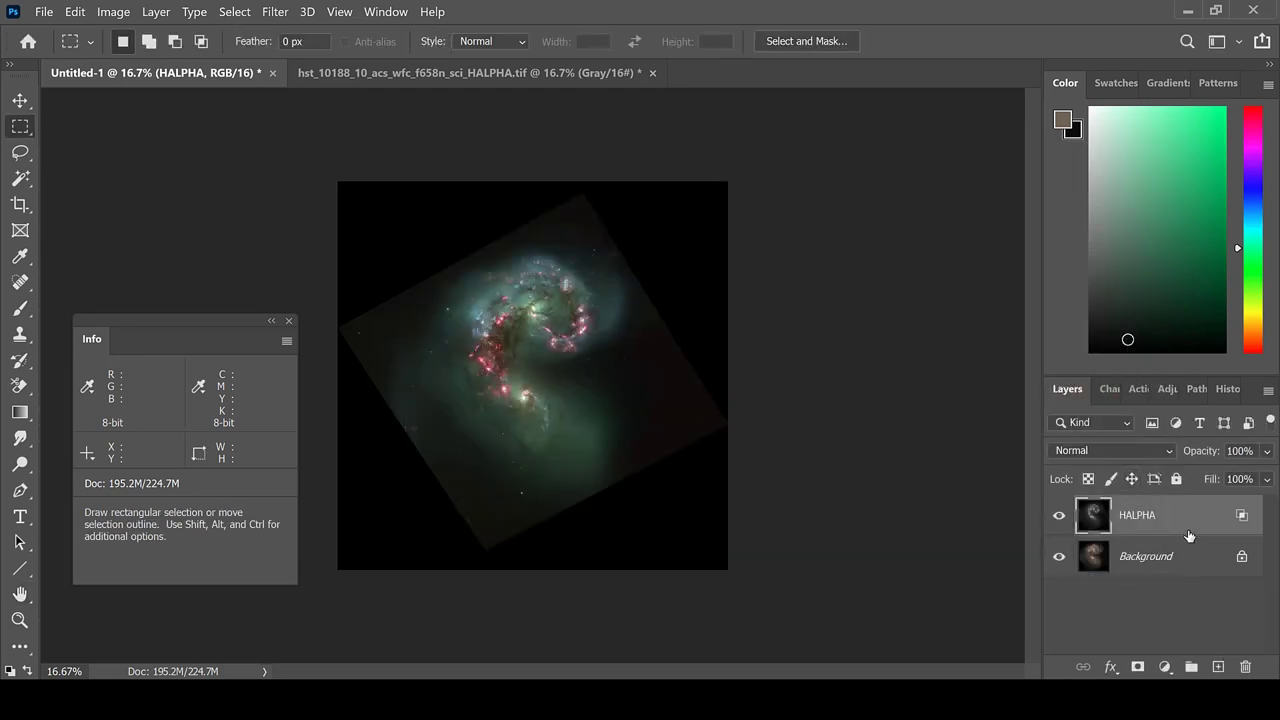
- Try Lighten, settle HALPHA on Luminosity blending, then flatten into one Background layer
{"action": "left_click", "coordinate": [1170, 447]}
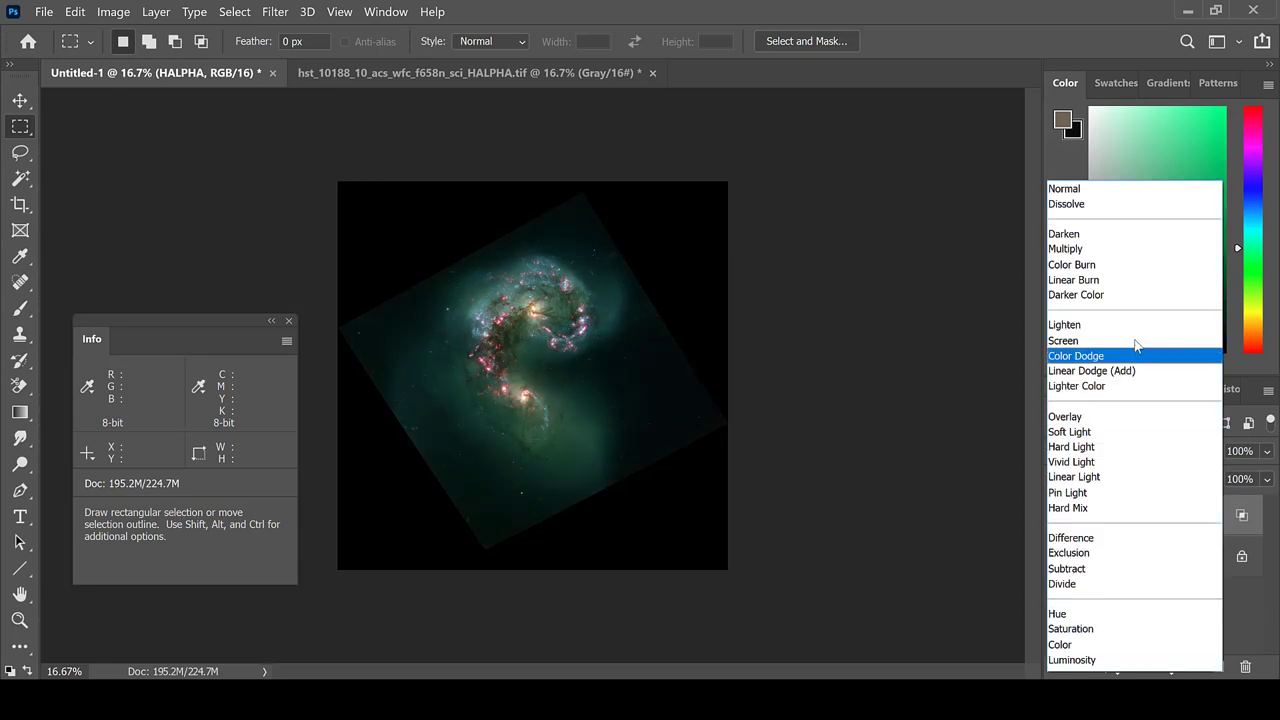
{"action": "left_click", "coordinate": [1133, 325]}
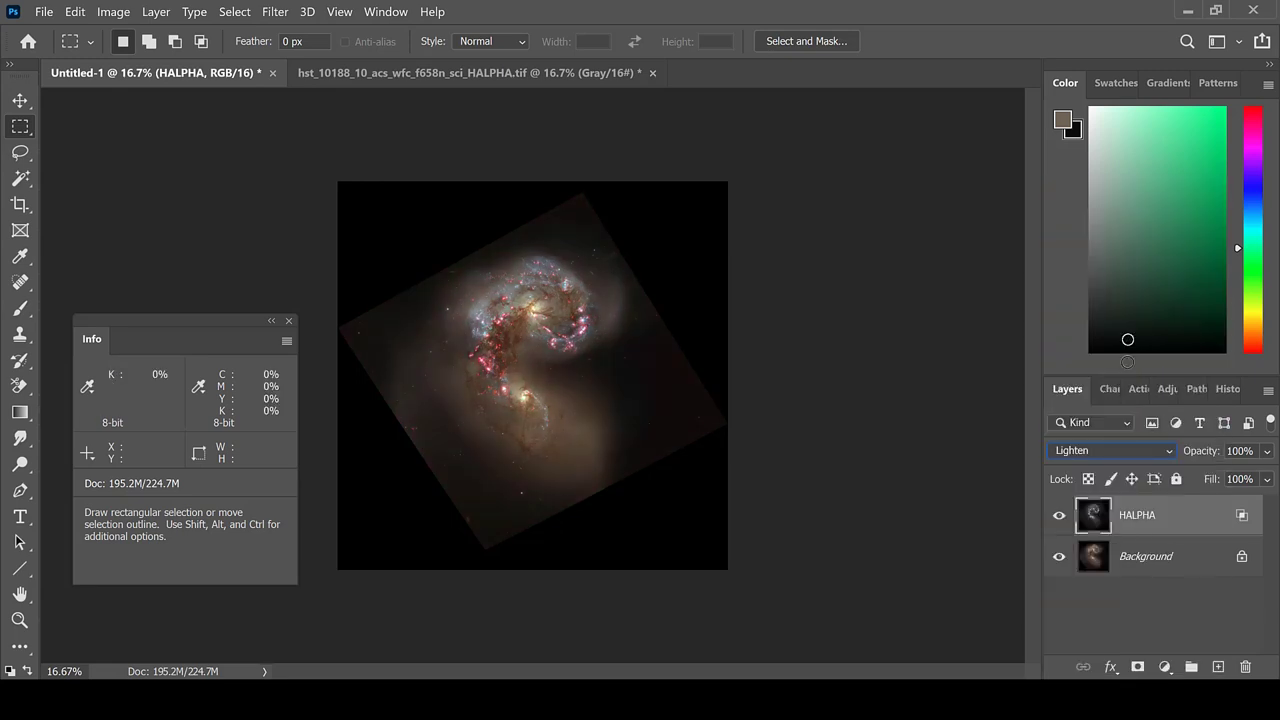
{"action": "left_click", "coordinate": [1120, 447]}
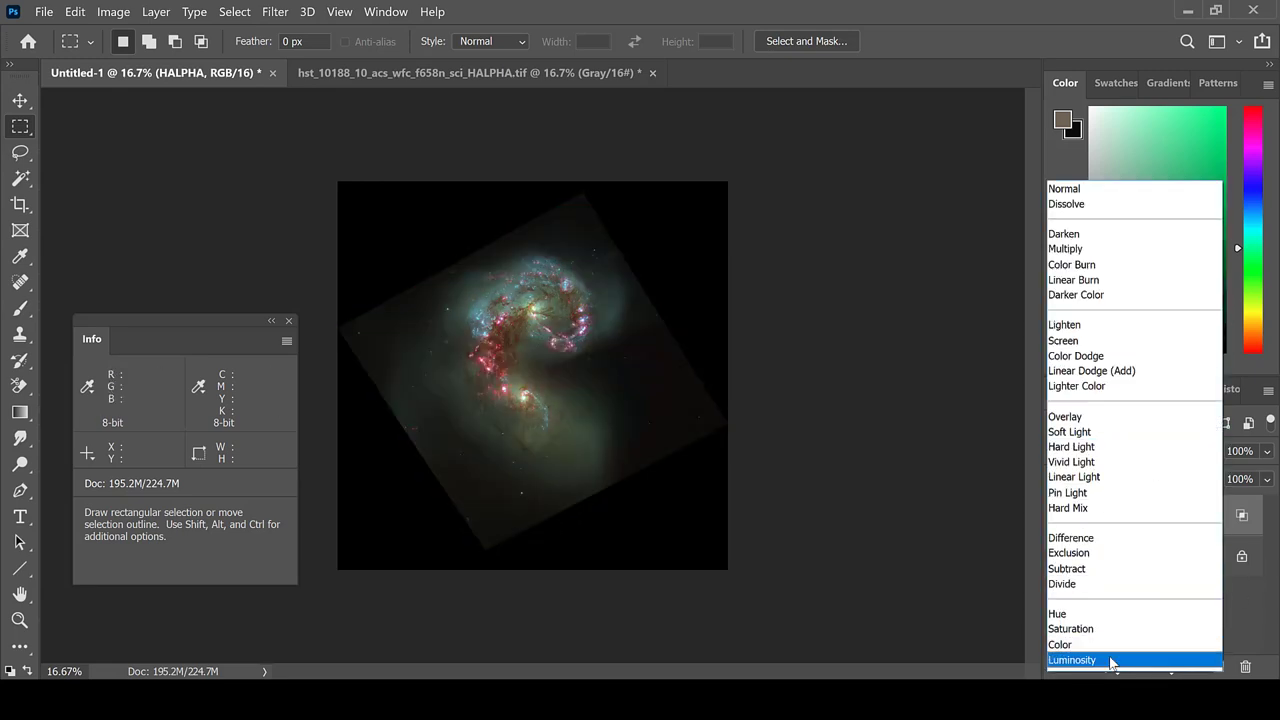
{"action": "left_click", "coordinate": [1112, 661]}
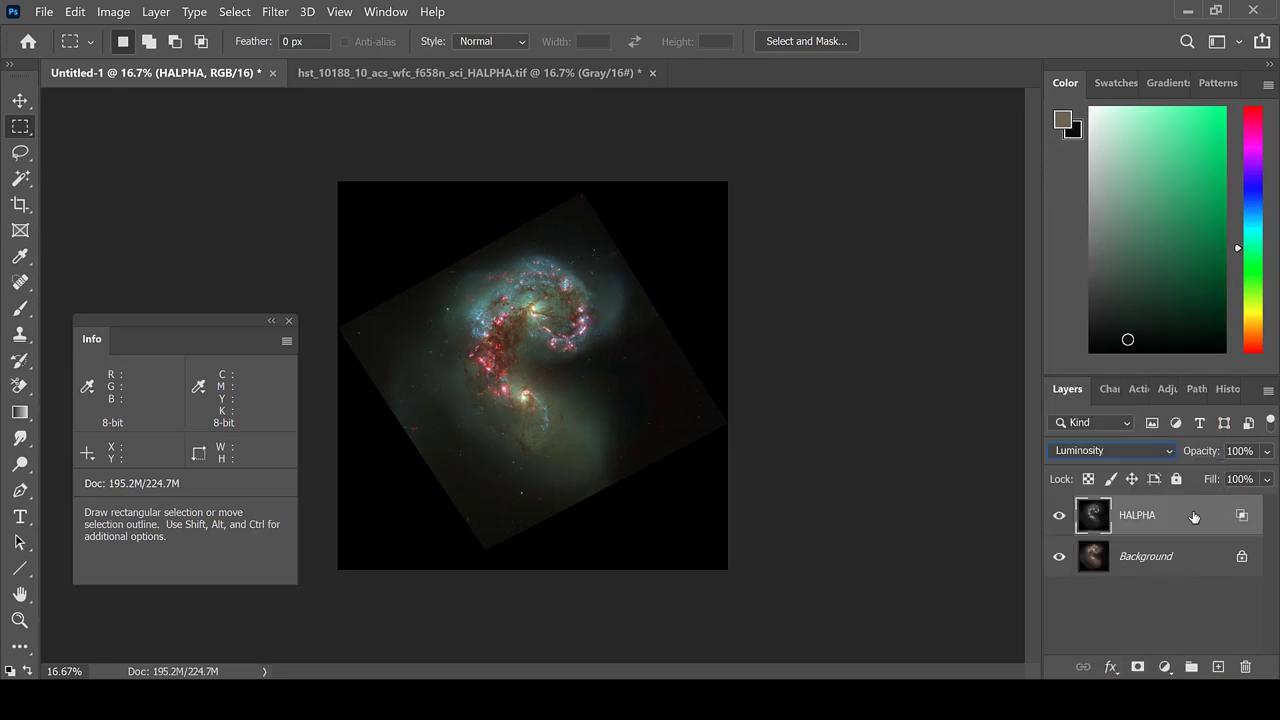
{"action": "left_click", "coordinate": [1172, 451]}
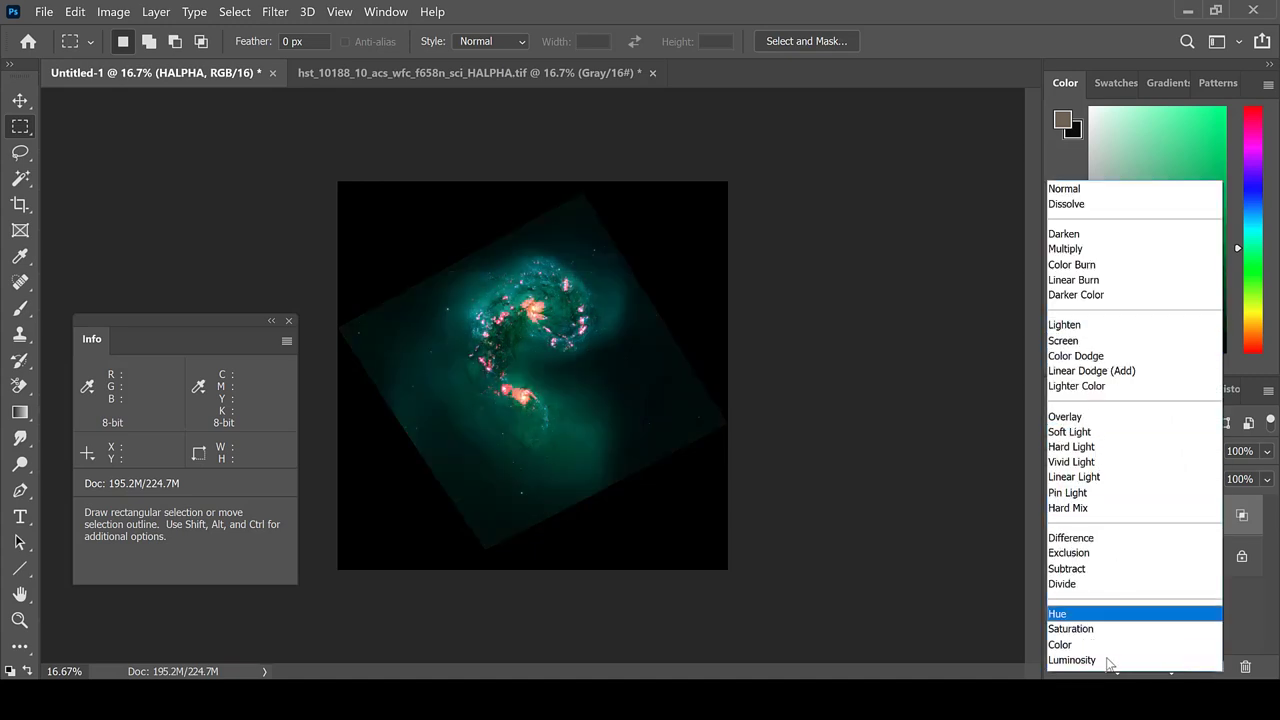
{"action": "left_click", "coordinate": [1104, 660]}
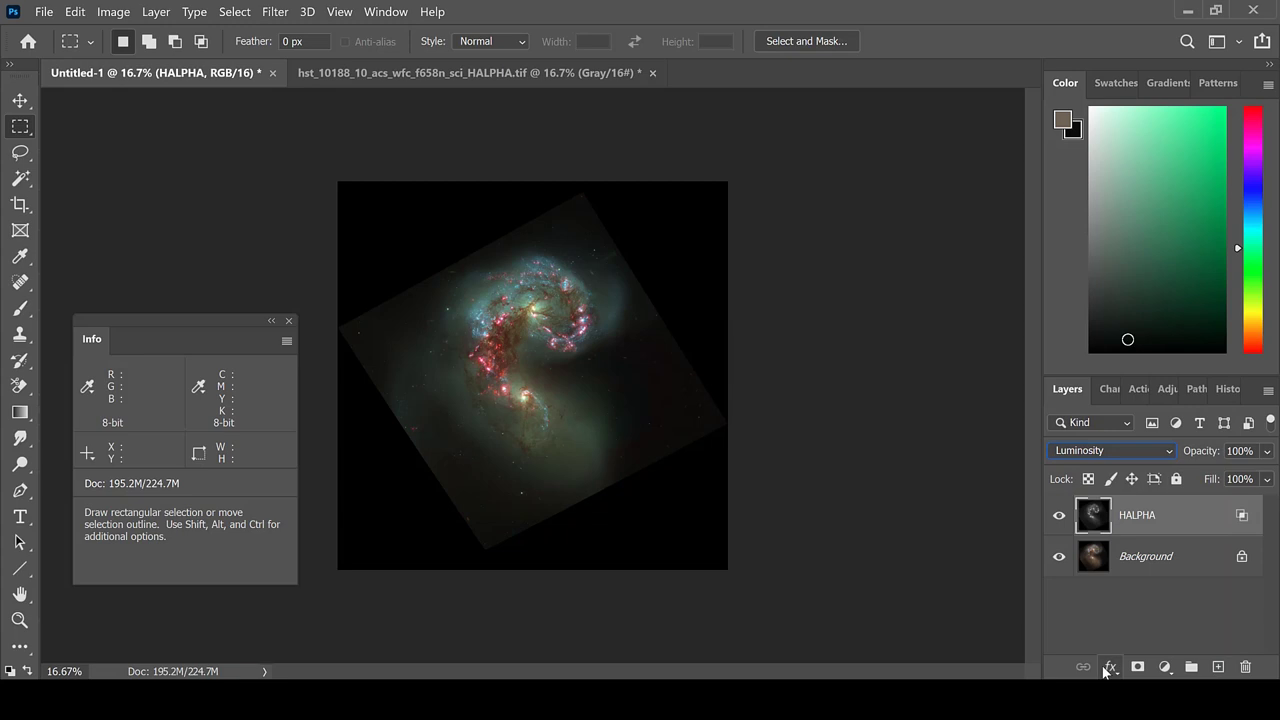
{"action": "left_click", "coordinate": [1150, 563]}
{"action": "right_click", "coordinate": [1173, 566]}
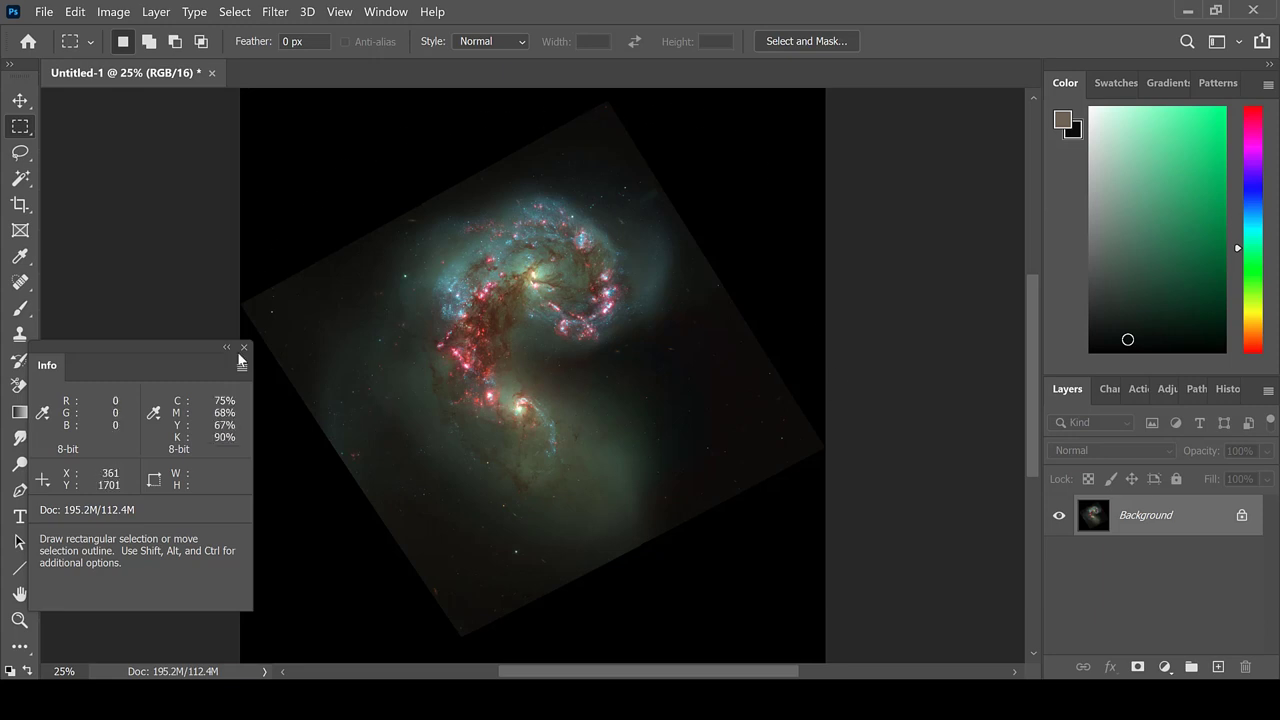
- Perspective-crop the galaxy, dragging the four frame corners onto the rotated image's corners
{"action": "left_click", "coordinate": [18, 205]}
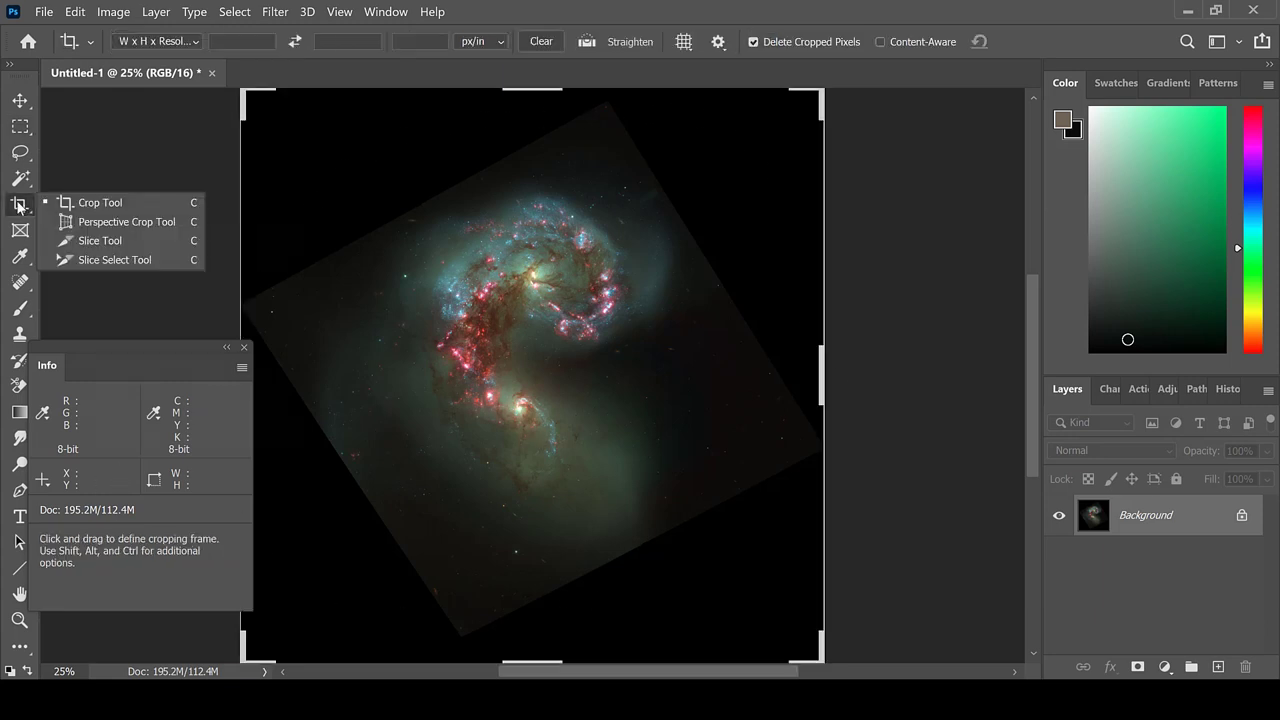
{"action": "left_click", "coordinate": [153, 222]}
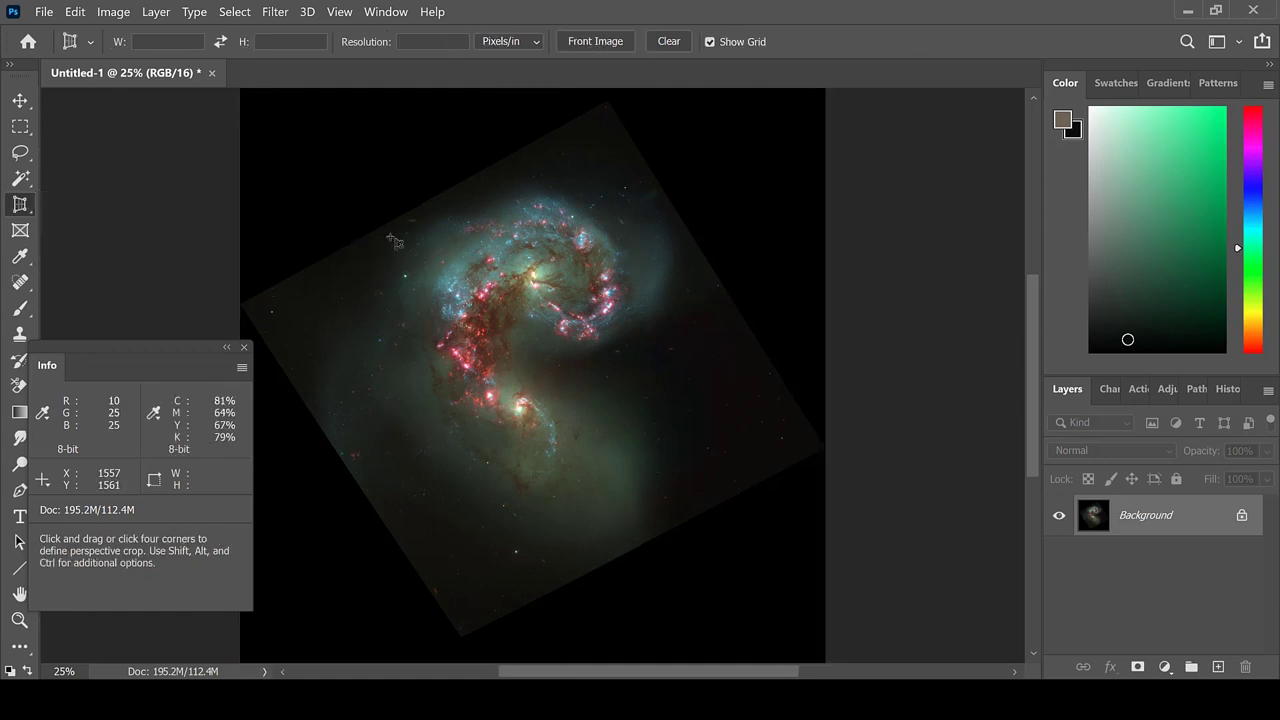
{"action": "left_click_drag", "start_coordinate": [384, 228], "coordinate": [389, 234]}
{"action": "left_click_drag", "start_coordinate": [426, 274], "coordinate": [678, 400]}
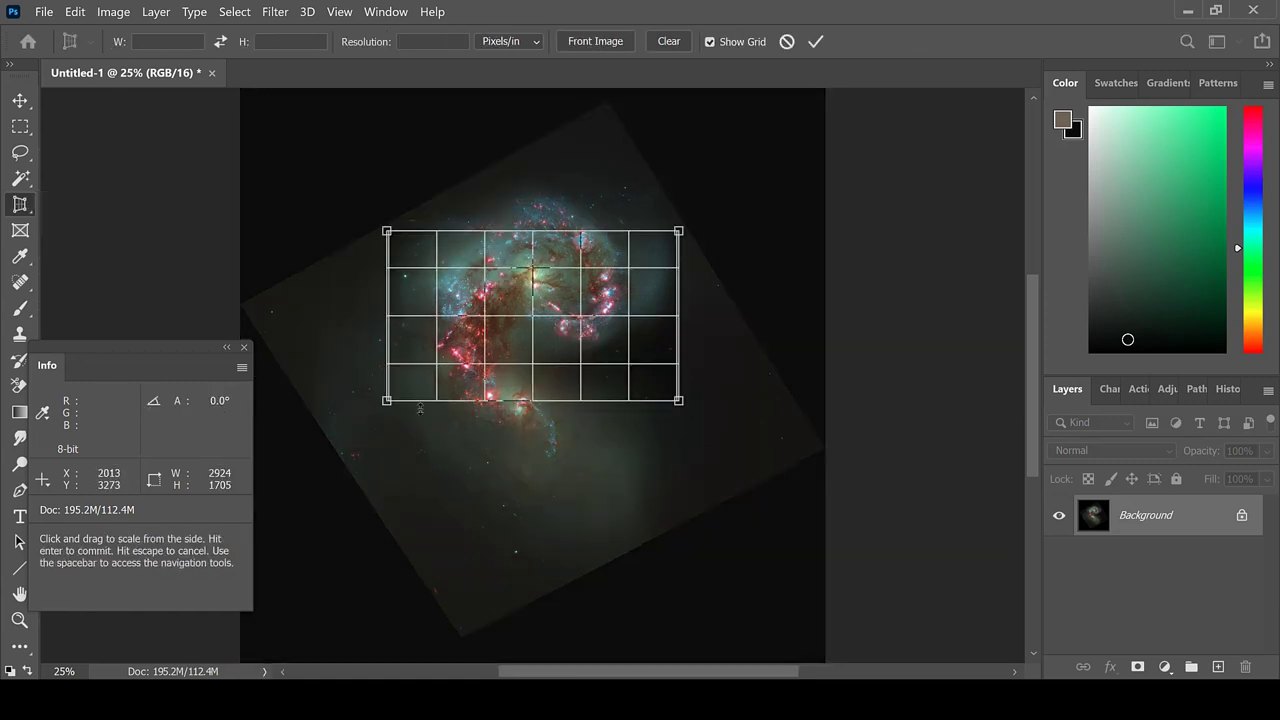
{"action": "left_click_drag", "start_coordinate": [390, 409], "coordinate": [459, 638]}
{"action": "left_click_drag", "start_coordinate": [680, 401], "coordinate": [815, 444]}
{"action": "left_click_drag", "start_coordinate": [679, 232], "coordinate": [605, 103]}
{"action": "left_click_drag", "start_coordinate": [387, 231], "coordinate": [240, 306]}
{"action": "right_click", "coordinate": [440, 258]}
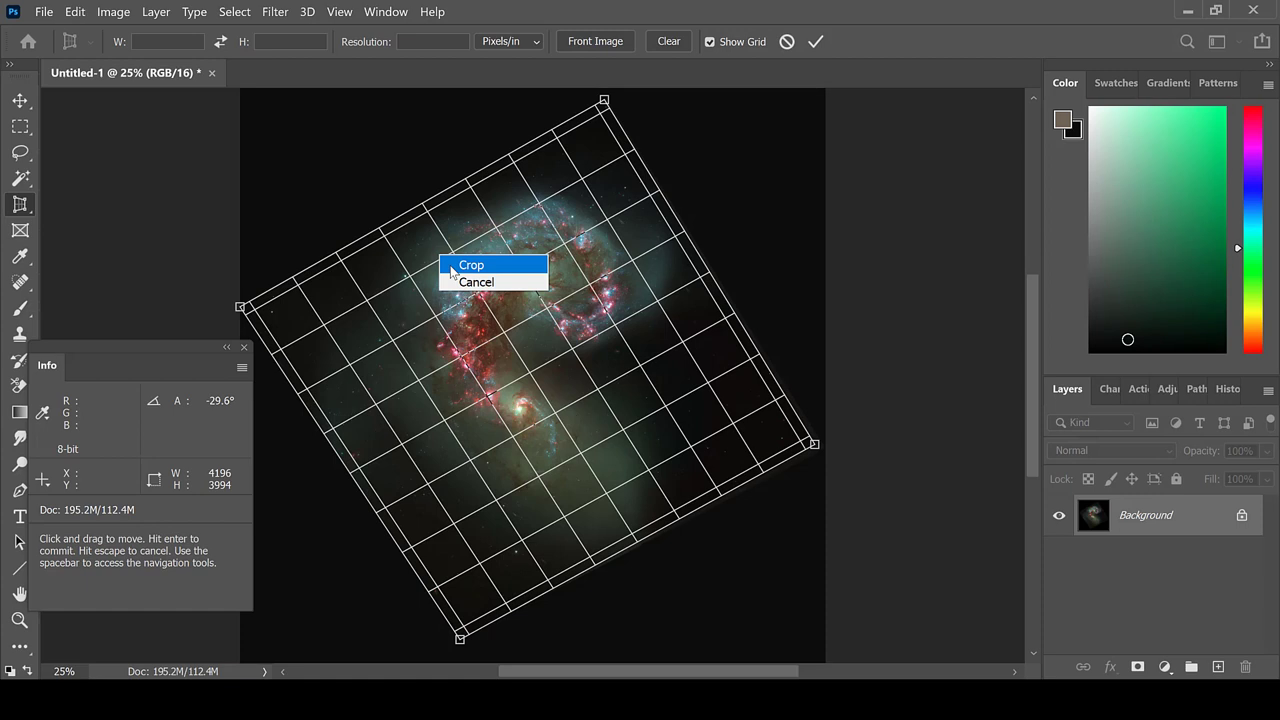
{"action": "left_click", "coordinate": [451, 266]}
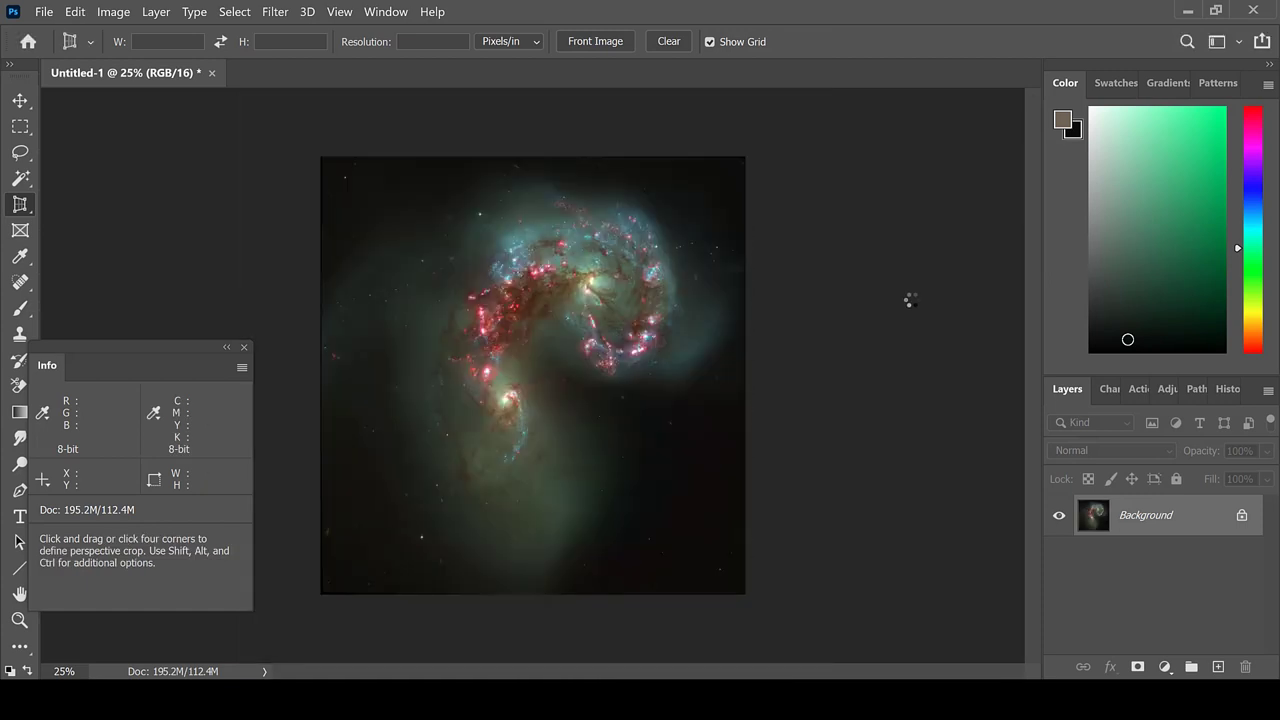
- Duplicate the image to Layer 1 and run DeepSkyColors HLVG at Strong
{"action": "key", "text": "ctrl+j"}
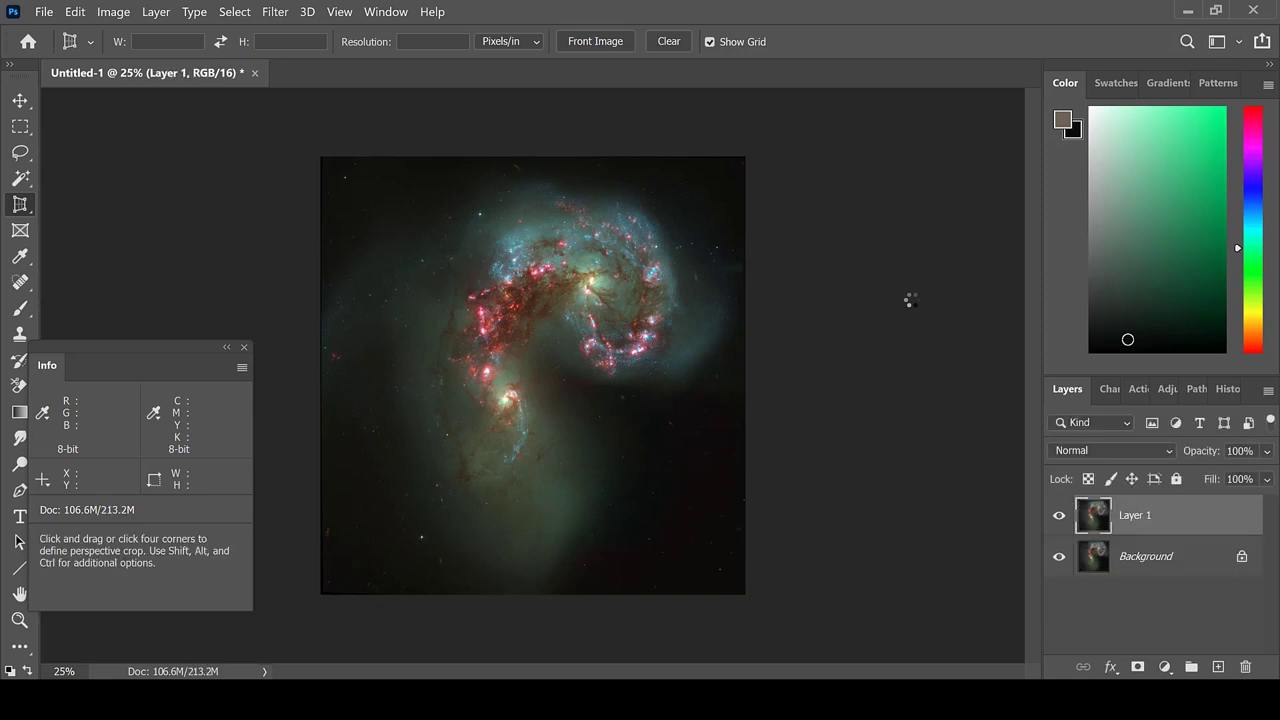
{"action": "left_click", "coordinate": [284, 12]}
{"action": "mouse_move", "coordinate": [445, 406]}
{"action": "left_click", "coordinate": [545, 405]}
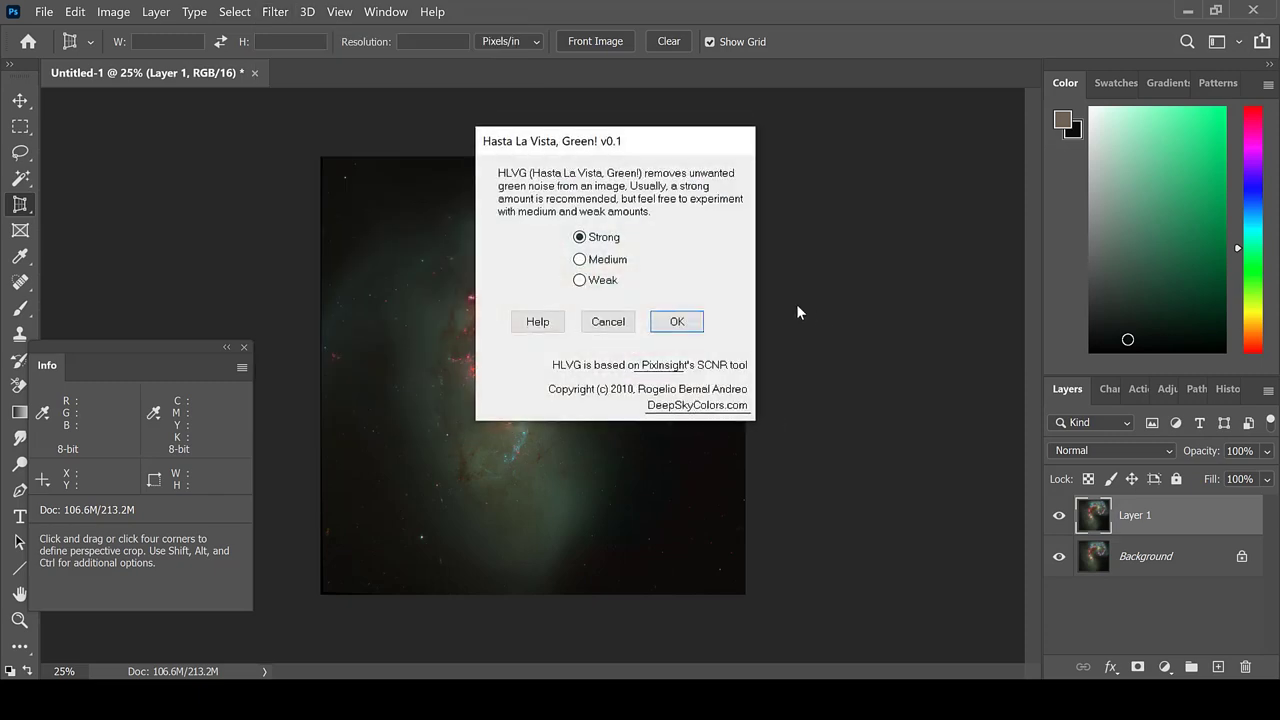
{"action": "left_click", "coordinate": [675, 321]}
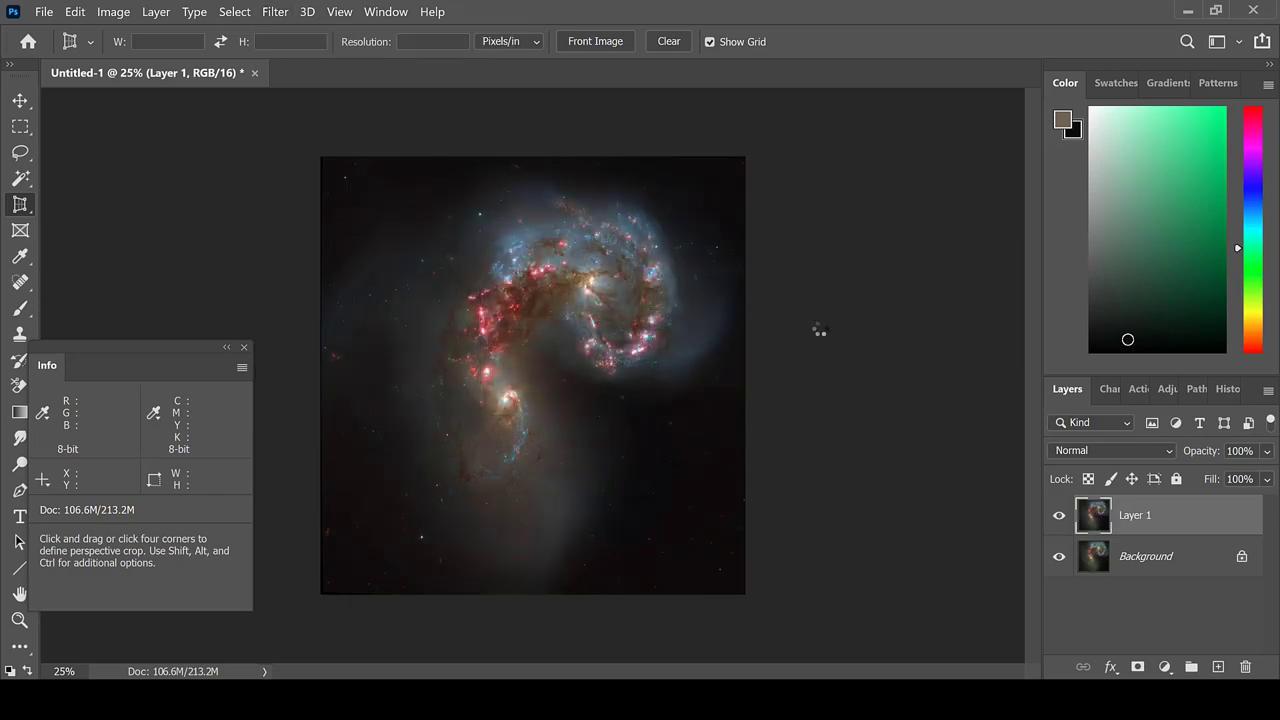
- Stamp a merged copy as a new layer and place a Color Sampler on the dark sky
{"action": "key", "text": "ctrl+shift+alt+e"}
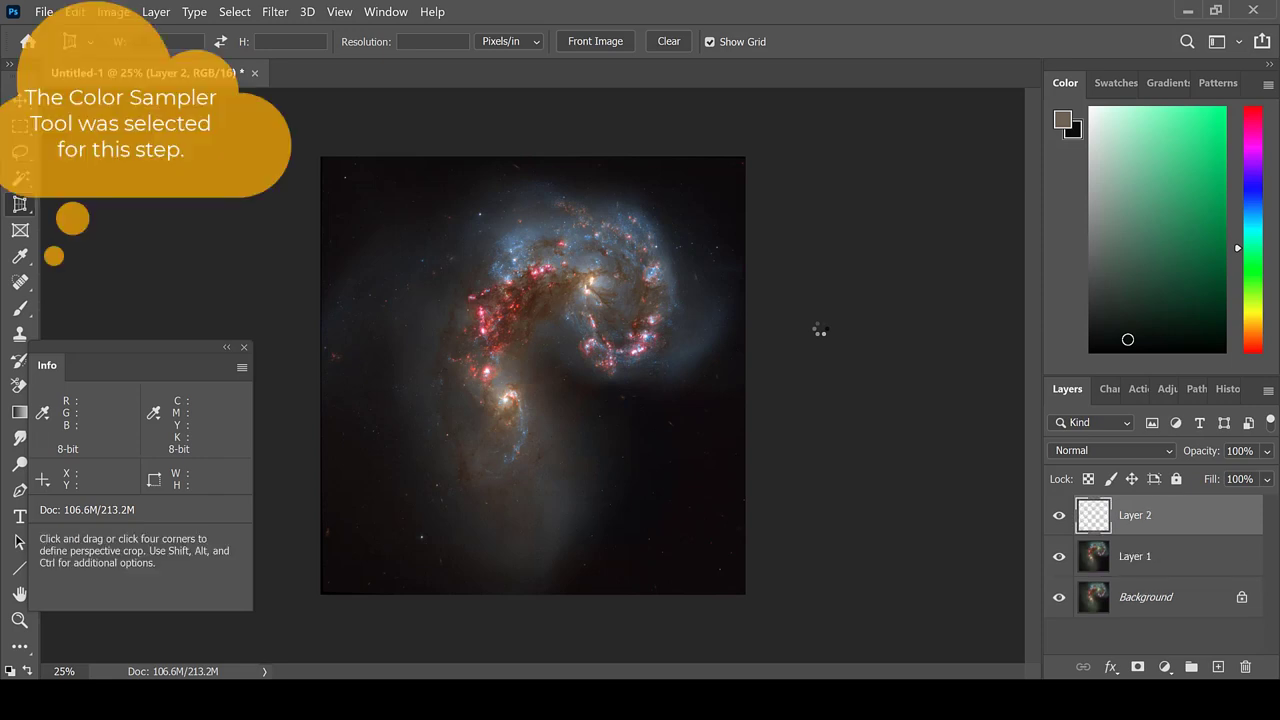
{"action": "right_click", "coordinate": [22, 260]}
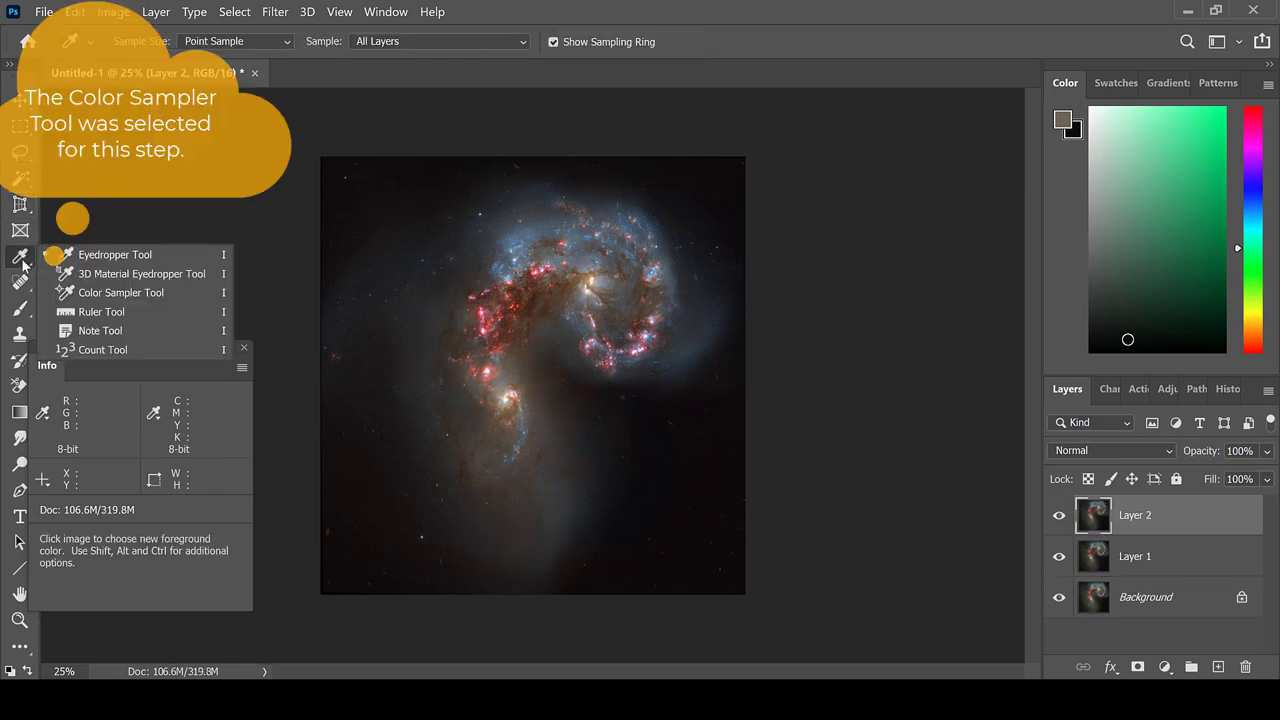
{"action": "left_click", "coordinate": [86, 293]}
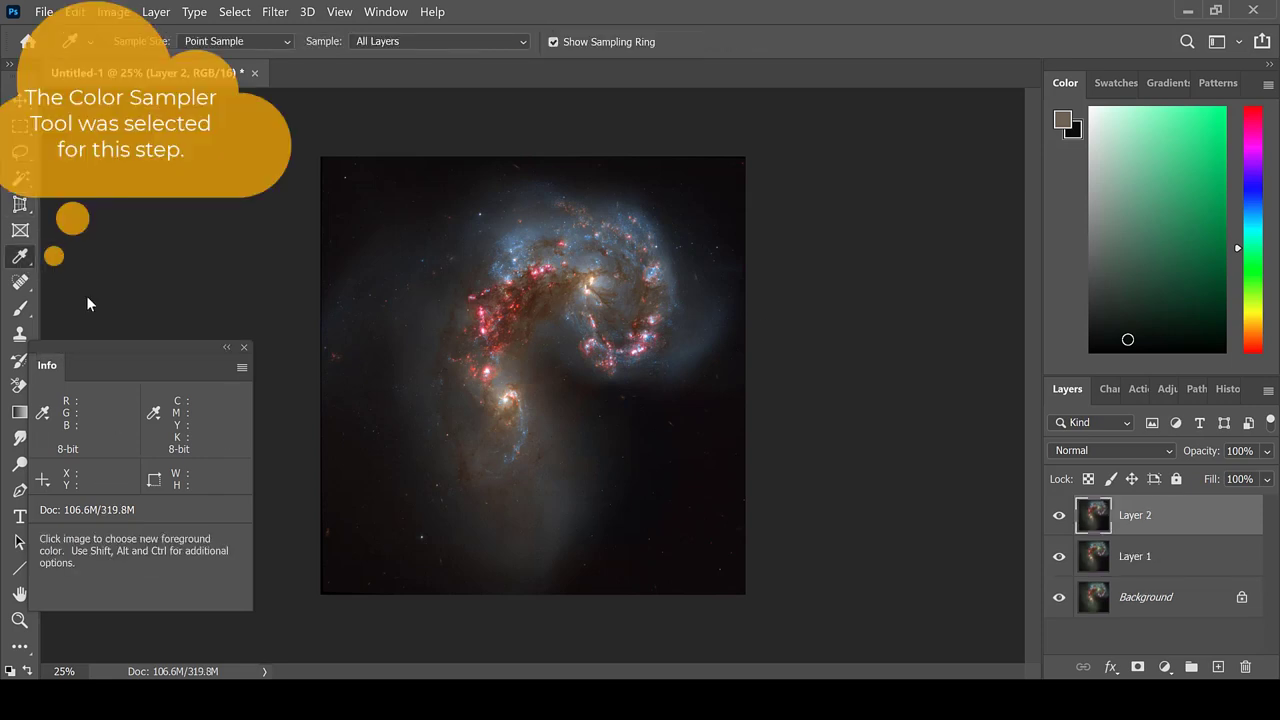
{"action": "left_click", "coordinate": [356, 503]}
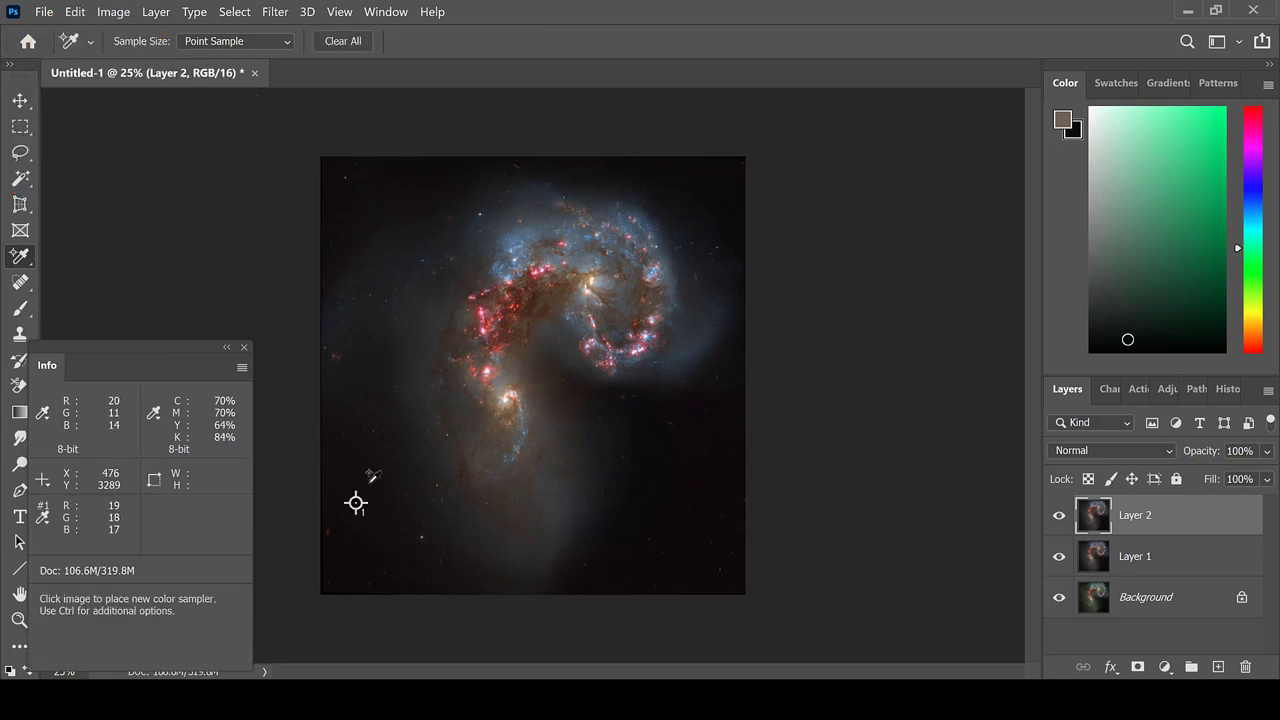
- In Levels, raise the Blue channel's black point to 4
{"action": "left_click", "coordinate": [120, 12]}
{"action": "mouse_move", "coordinate": [166, 54]}
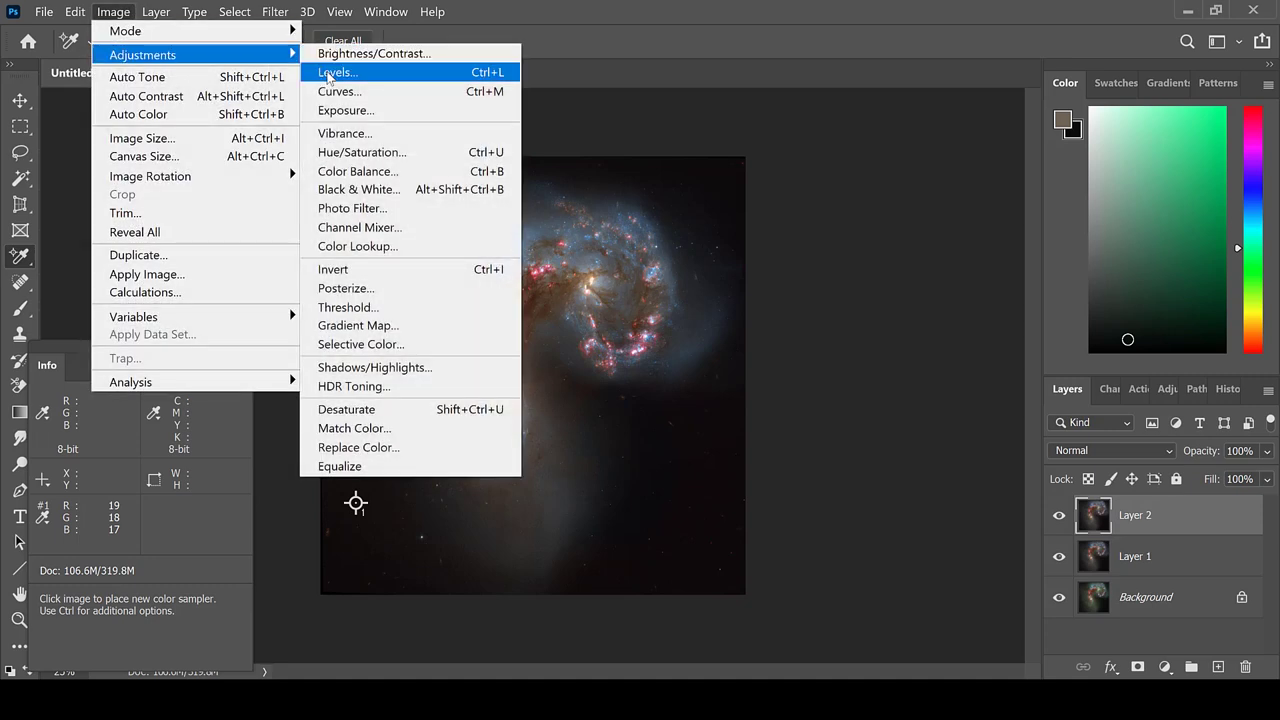
{"action": "left_click", "coordinate": [330, 73]}
{"action": "left_click", "coordinate": [897, 149]}
{"action": "left_click", "coordinate": [887, 174]}
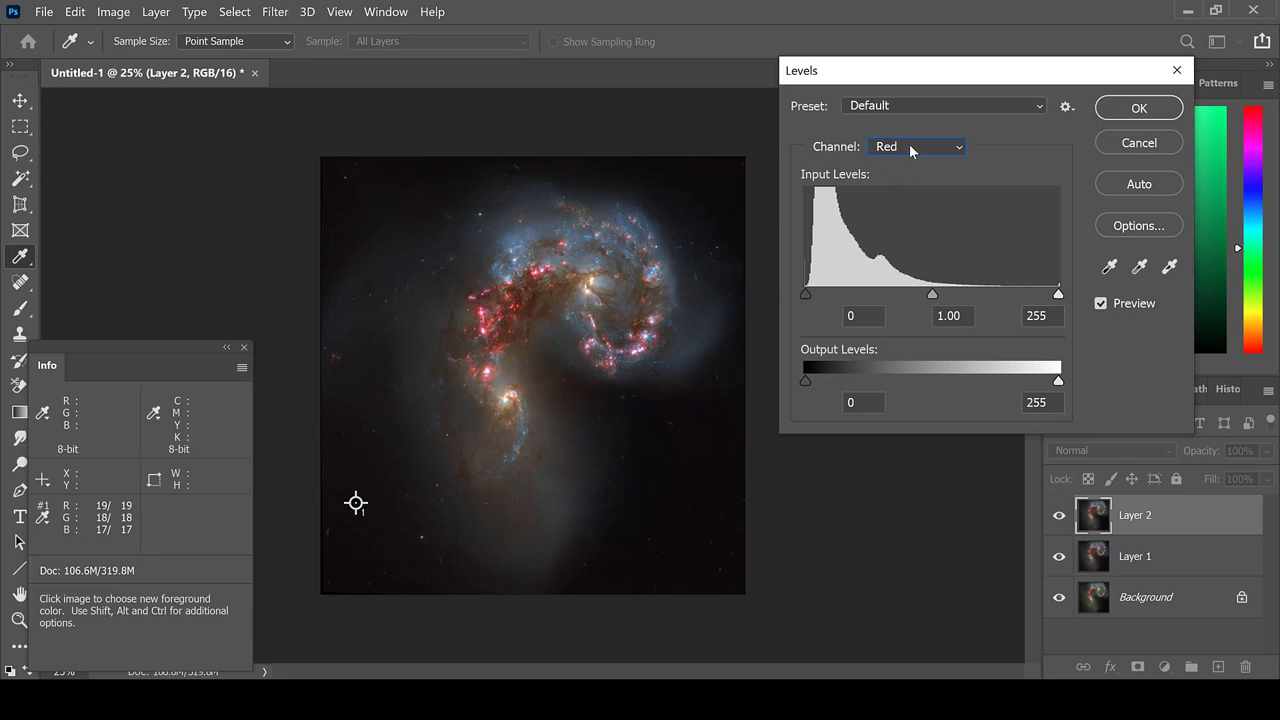
{"action": "left_click", "coordinate": [909, 144]}
{"action": "left_click", "coordinate": [905, 193]}
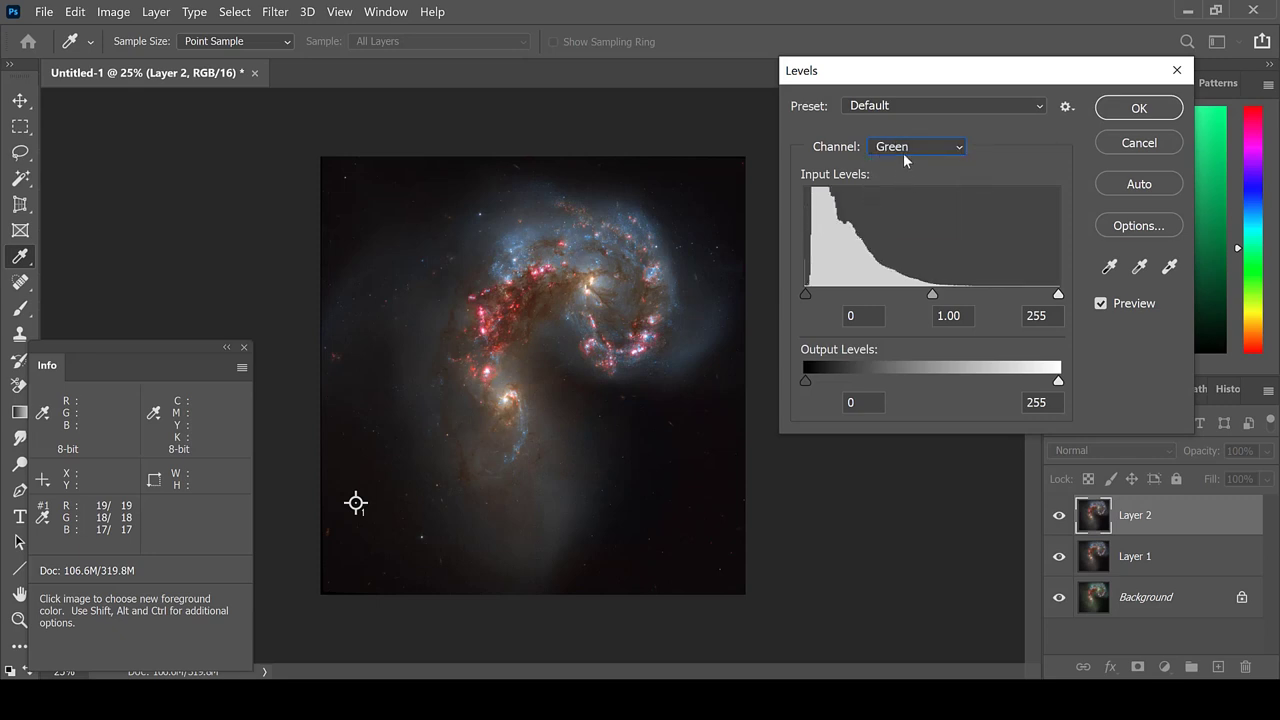
{"action": "left_click", "coordinate": [902, 150]}
{"action": "left_click", "coordinate": [903, 209]}
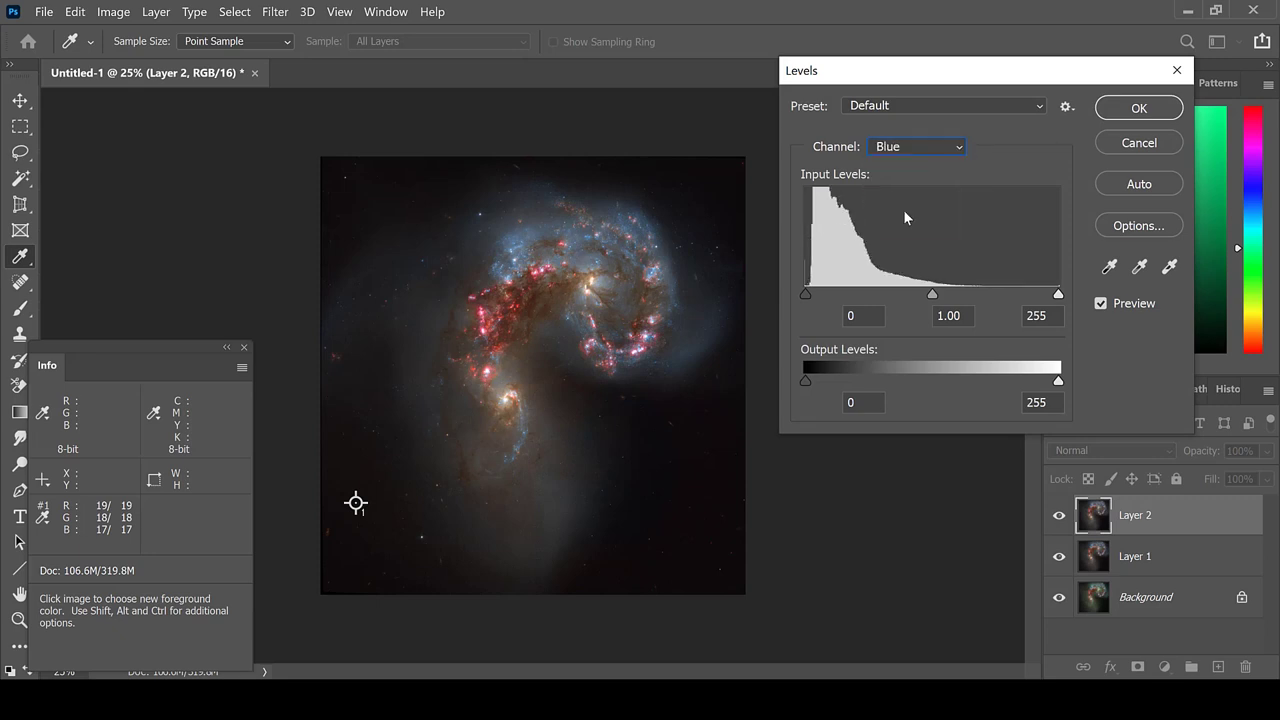
{"action": "left_click_drag", "start_coordinate": [805, 290], "coordinate": [809, 290]}
- Set Green black point 2 with gamma 0.94 and Red gamma 0.89, then apply Levels
{"action": "left_click", "coordinate": [927, 147]}
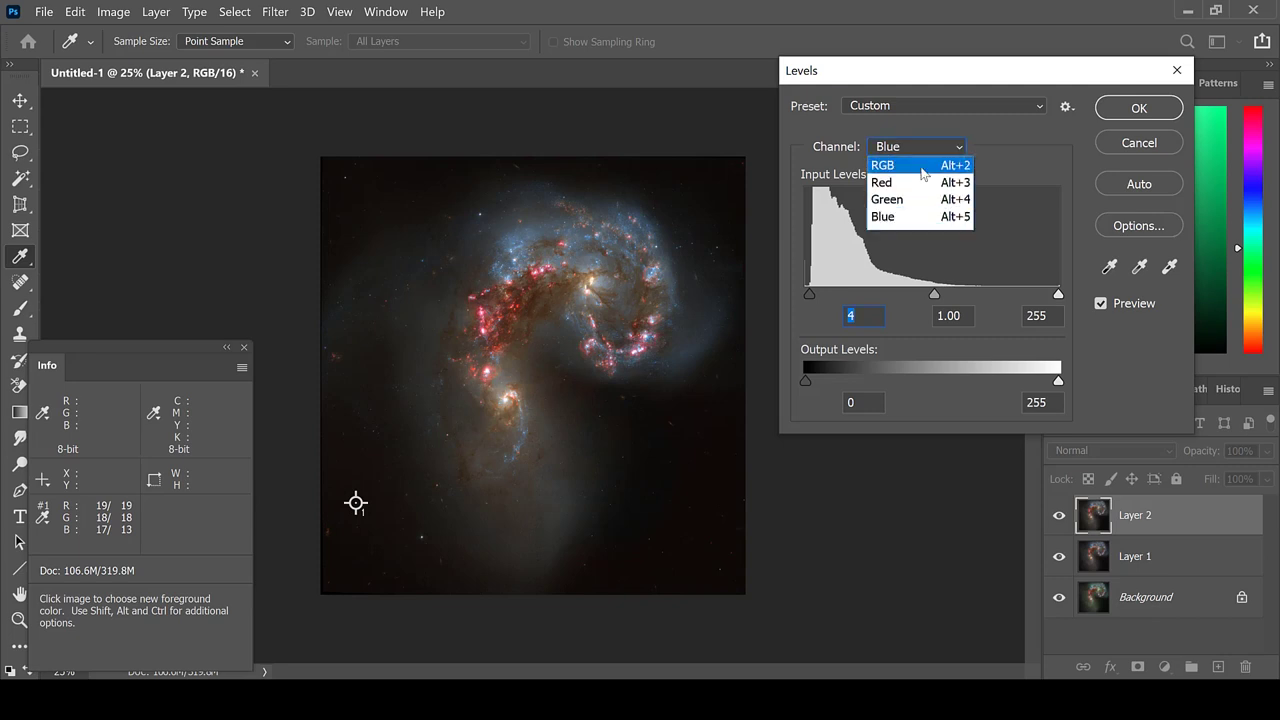
{"action": "left_click", "coordinate": [905, 196]}
{"action": "left_click_drag", "start_coordinate": [809, 290], "coordinate": [806, 290]}
{"action": "left_click_drag", "start_coordinate": [932, 293], "coordinate": [939, 298]}
{"action": "left_click", "coordinate": [940, 298]}
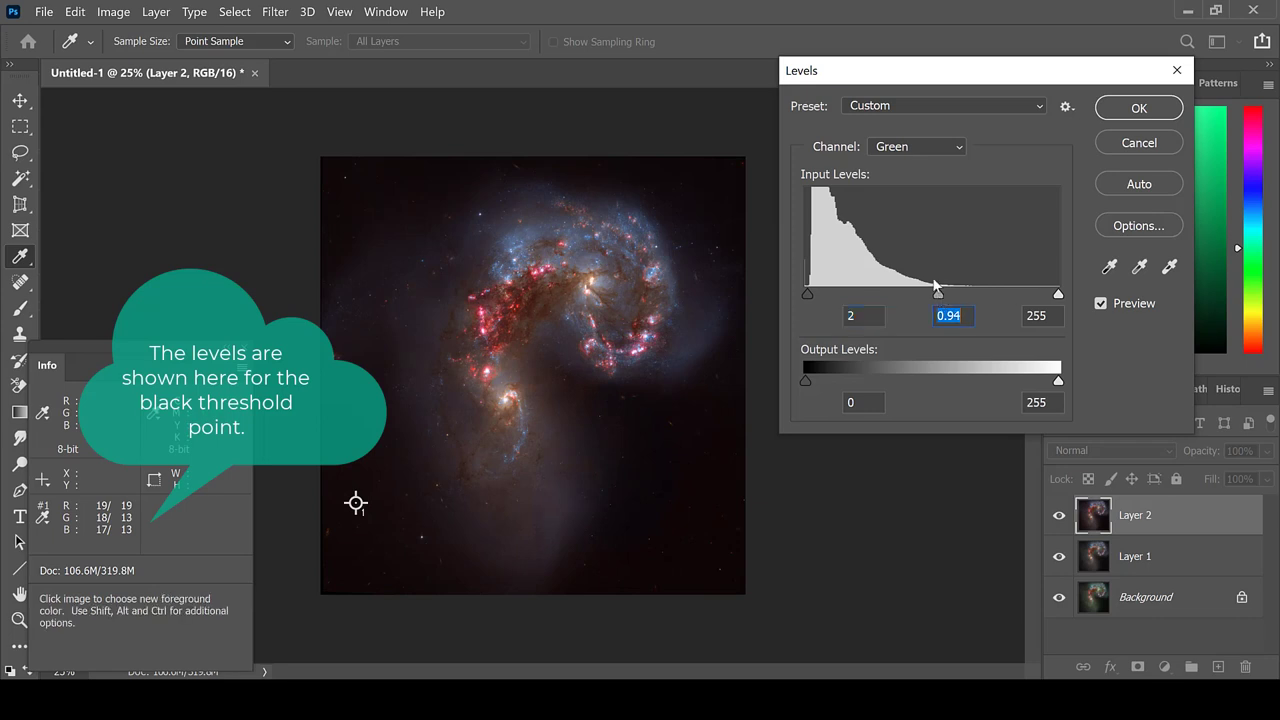
{"action": "left_click", "coordinate": [915, 147]}
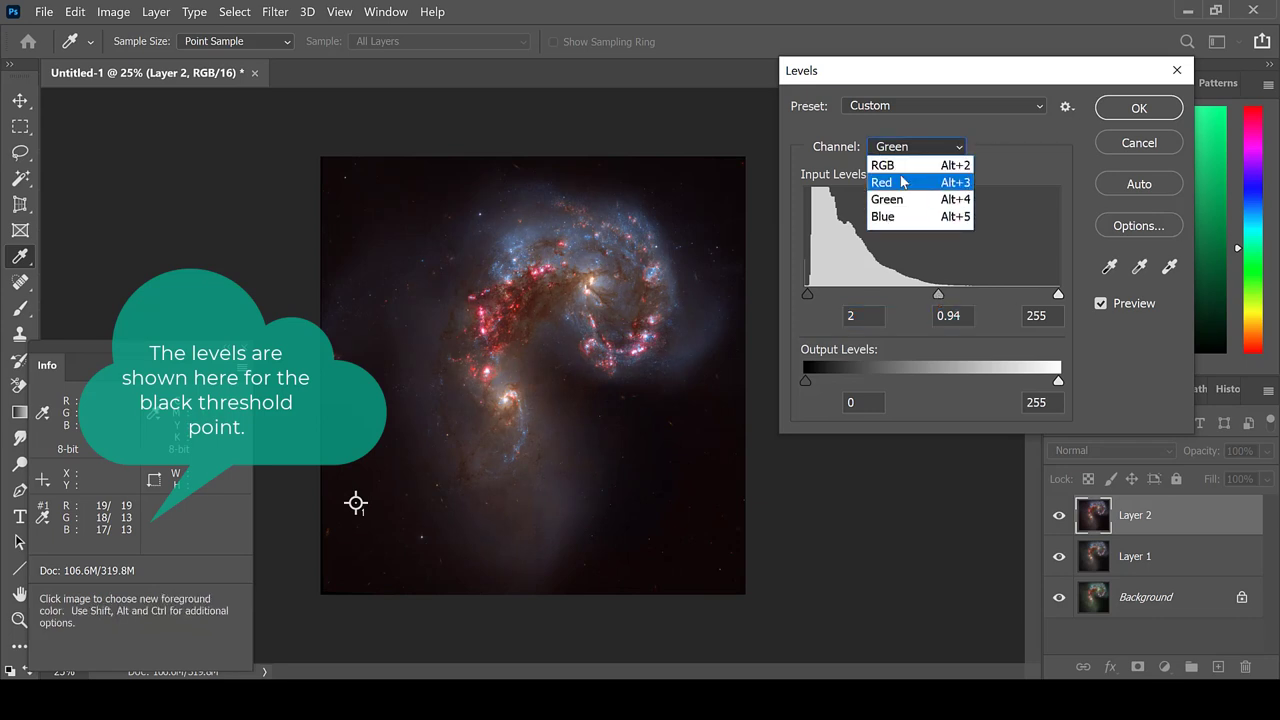
{"action": "left_click", "coordinate": [900, 177]}
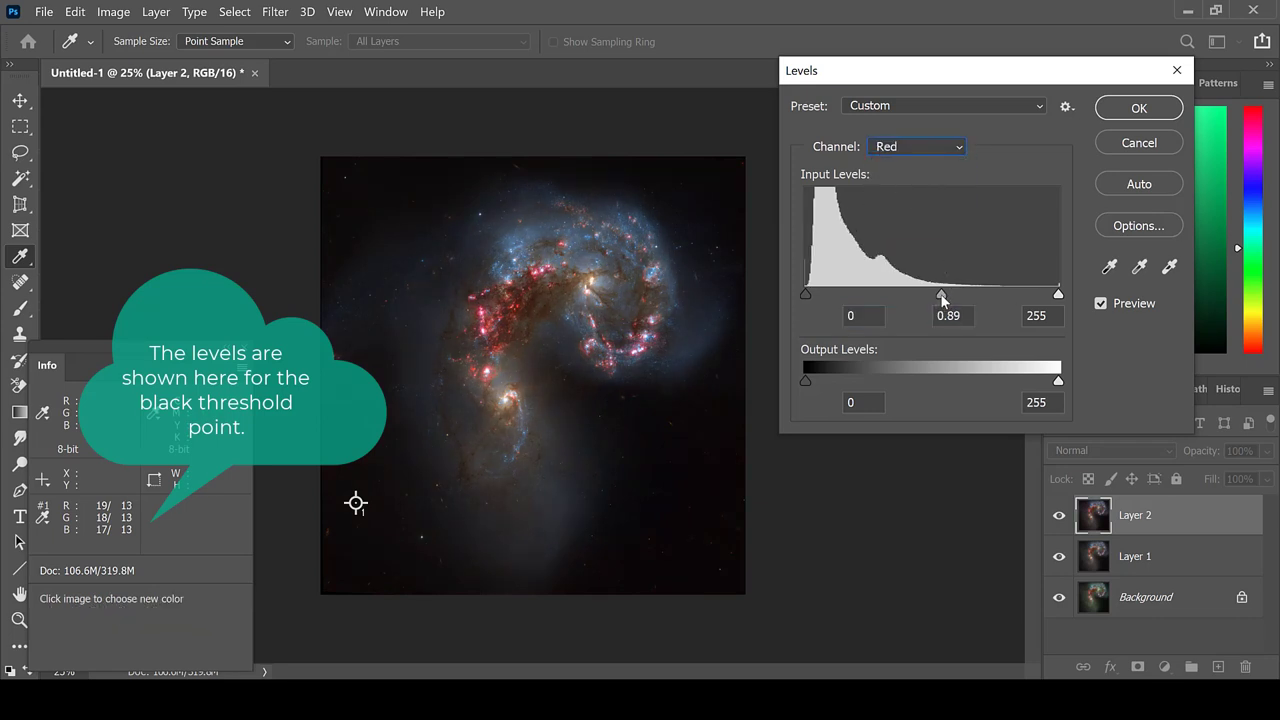
{"action": "left_click", "coordinate": [941, 296]}
{"action": "left_click", "coordinate": [1150, 112]}
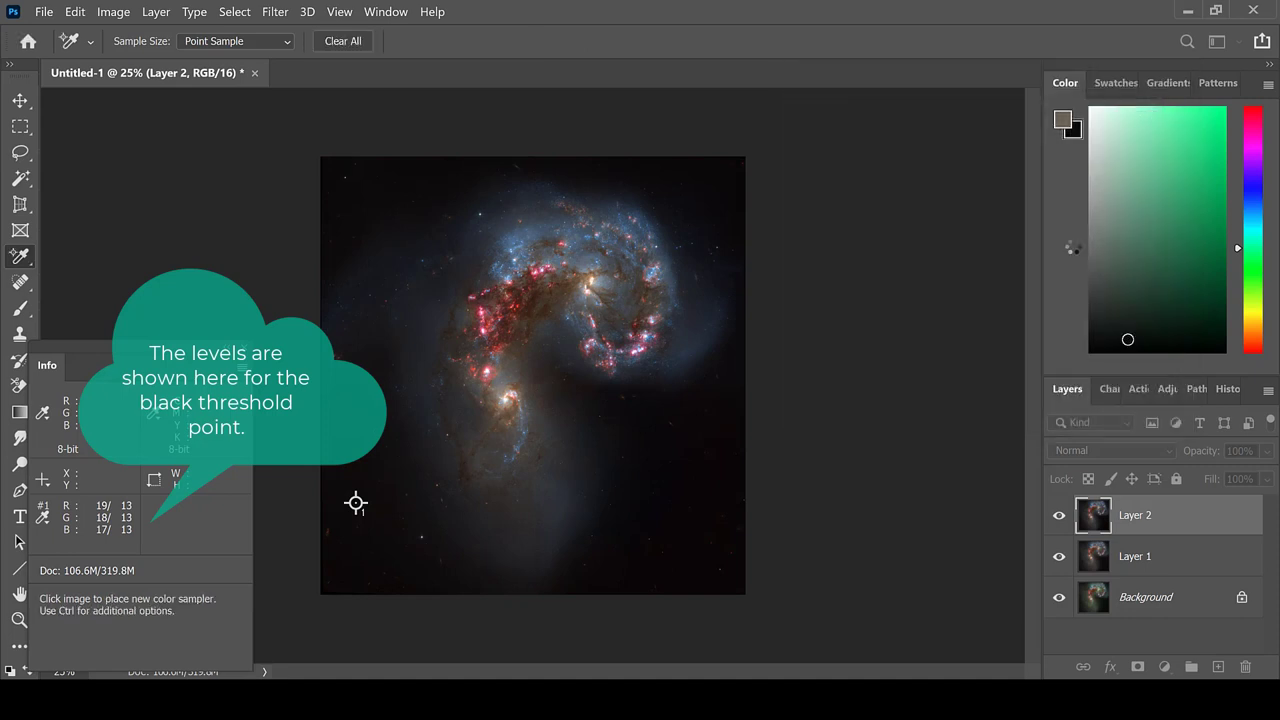
- Create Layer 3 and add a Selective Color 1 adjustment layer above it
{"action": "key", "text": "ctrl+shift+alt+n"}
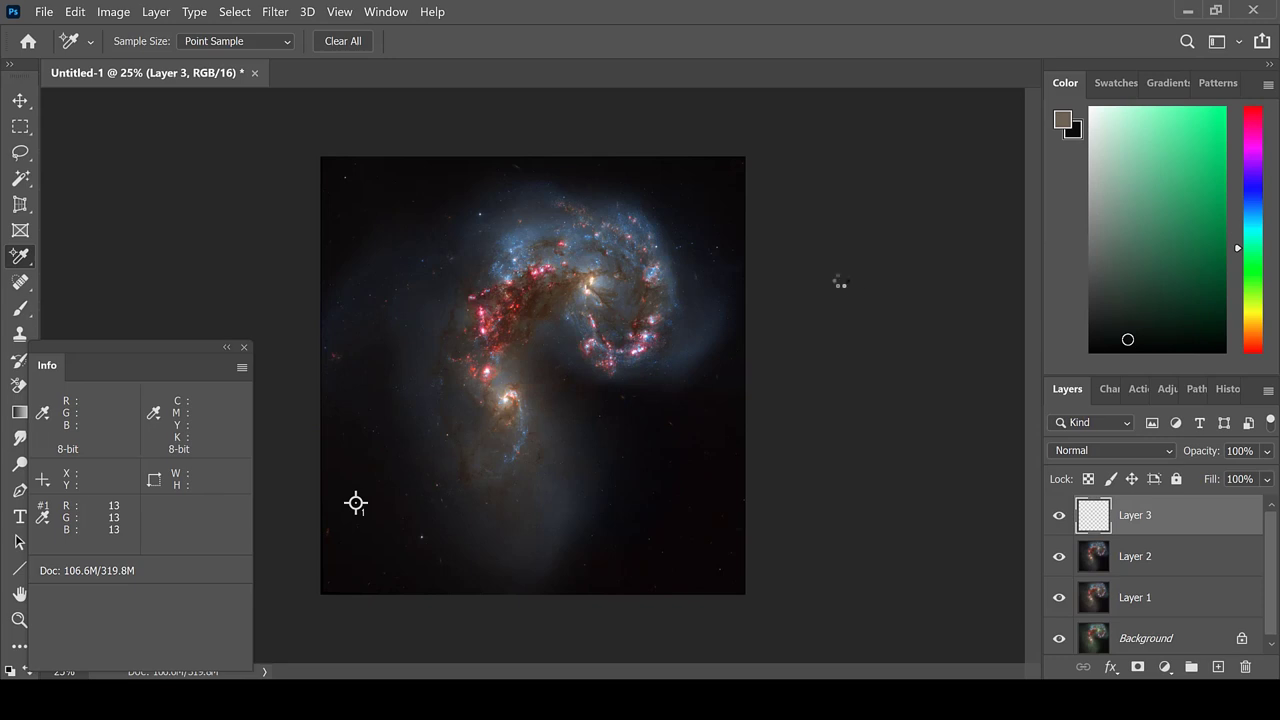
{"action": "left_click", "coordinate": [150, 14]}
{"action": "mouse_move", "coordinate": [320, 236]}
{"action": "left_click", "coordinate": [480, 521]}
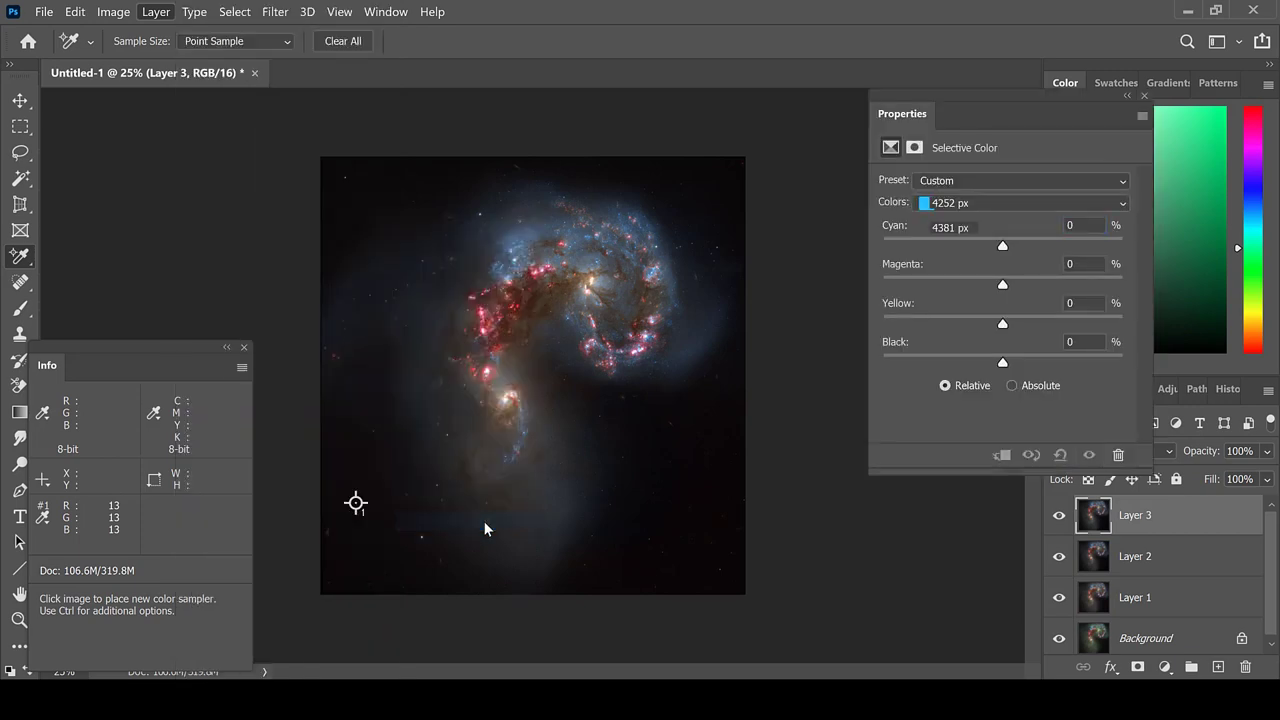
{"action": "left_click", "coordinate": [452, 178]}
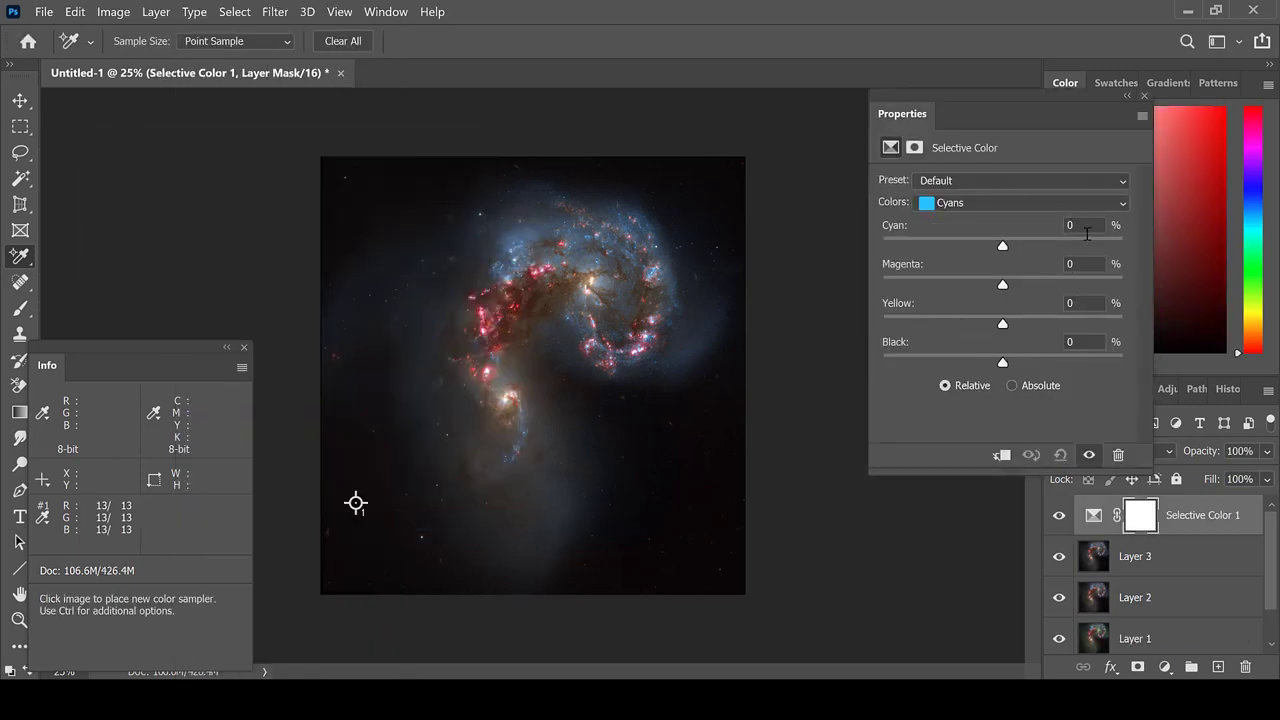
- Test Cyan values of -100 and 100 on Cyans, reset to 0, and close Properties
{"action": "left_click", "coordinate": [1090, 232]}
{"action": "type", "text": "-100"}
{"action": "key", "text": "BackSpace"}
{"action": "key", "text": "BackSpace"}
{"action": "key", "text": "BackSpace"}
{"action": "key", "text": "BackSpace"}
{"action": "type", "text": "100"}
{"action": "key", "text": "BackSpace"}
{"action": "key", "text": "BackSpace"}
{"action": "key", "text": "BackSpace"}
{"action": "type", "text": "0"}
{"action": "left_click", "coordinate": [1030, 203]}
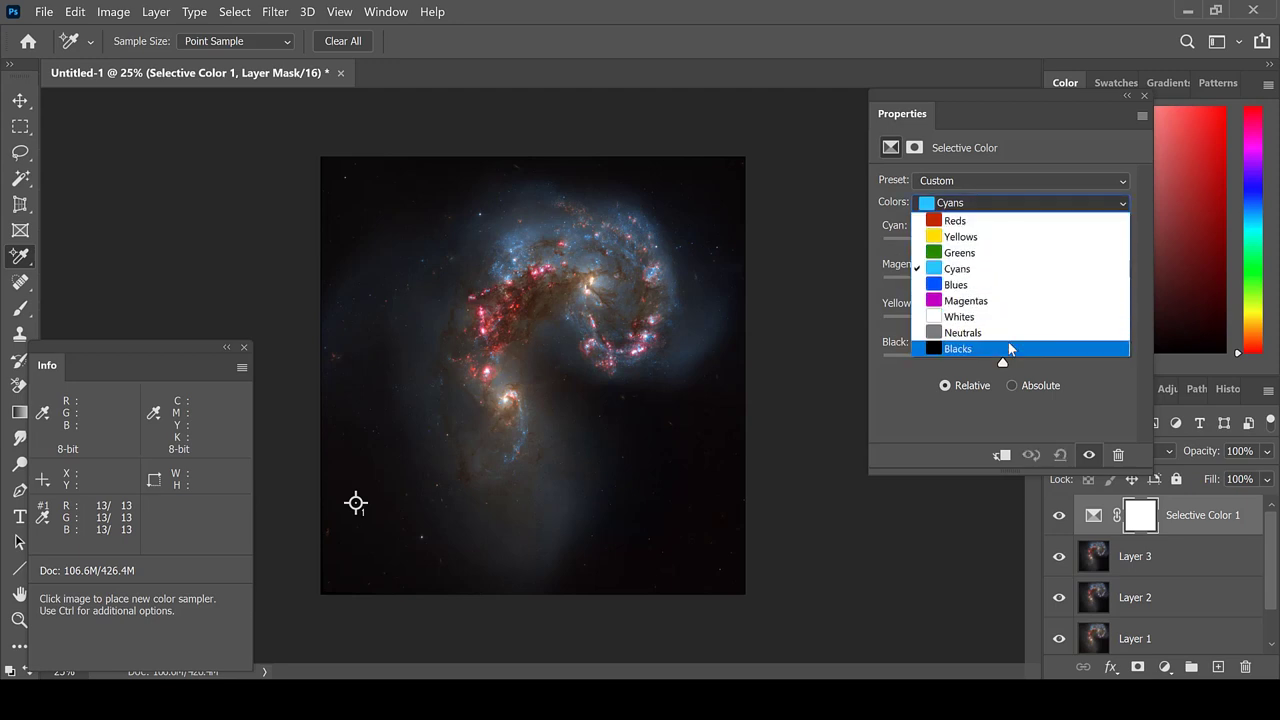
{"action": "left_click", "coordinate": [1070, 407]}
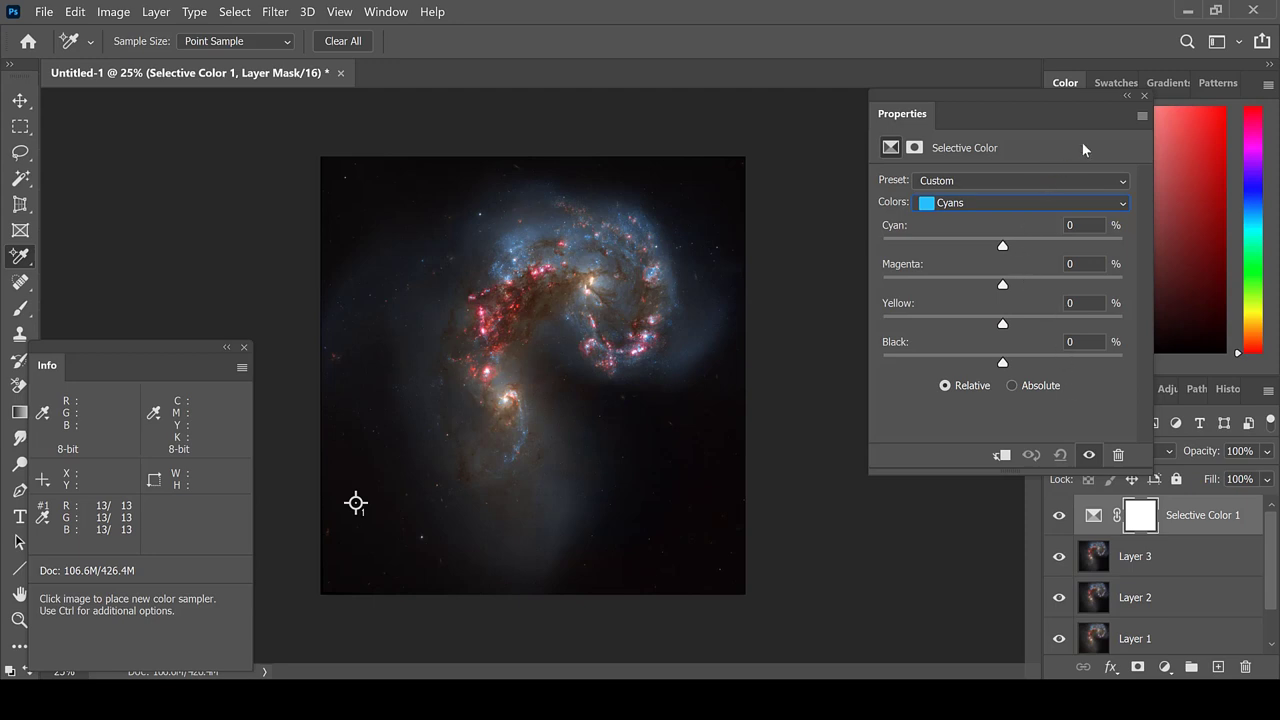
{"action": "left_click", "coordinate": [1145, 95]}
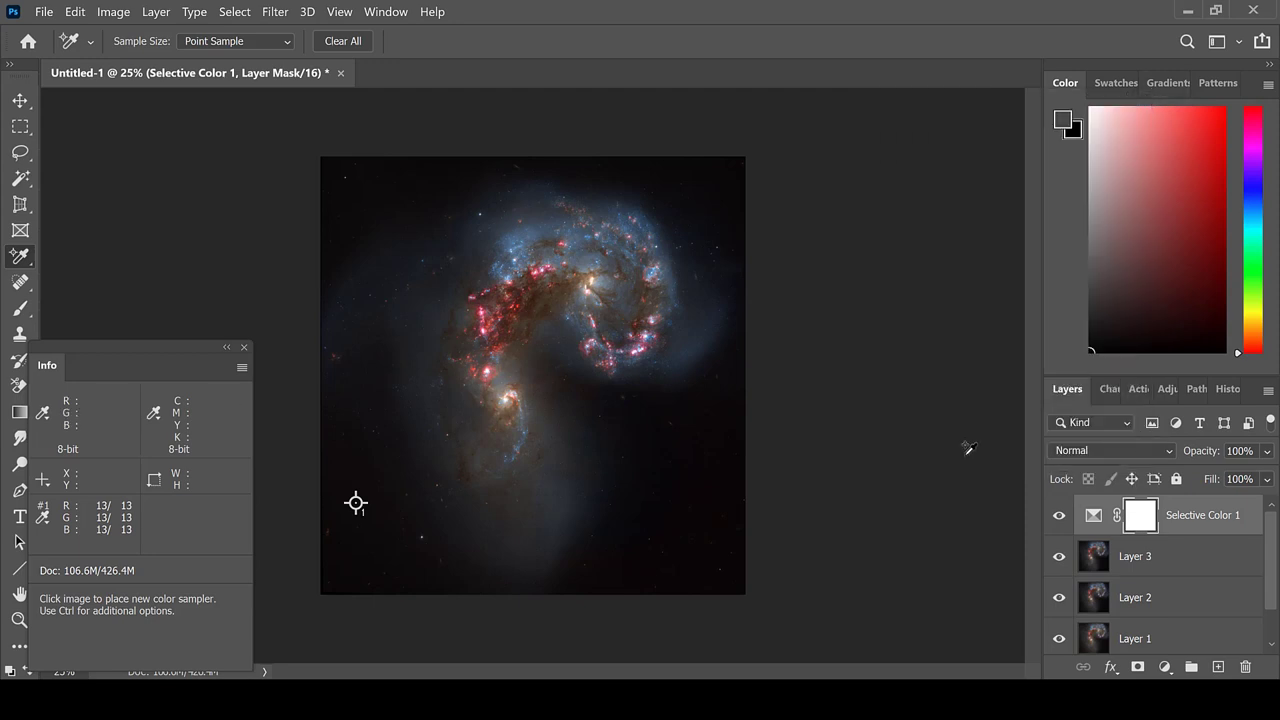
- Create Layer 4 and apply the Camera Raw Filter with Dehaze set to 50
{"action": "key", "text": "ctrl+shift+alt+n"}
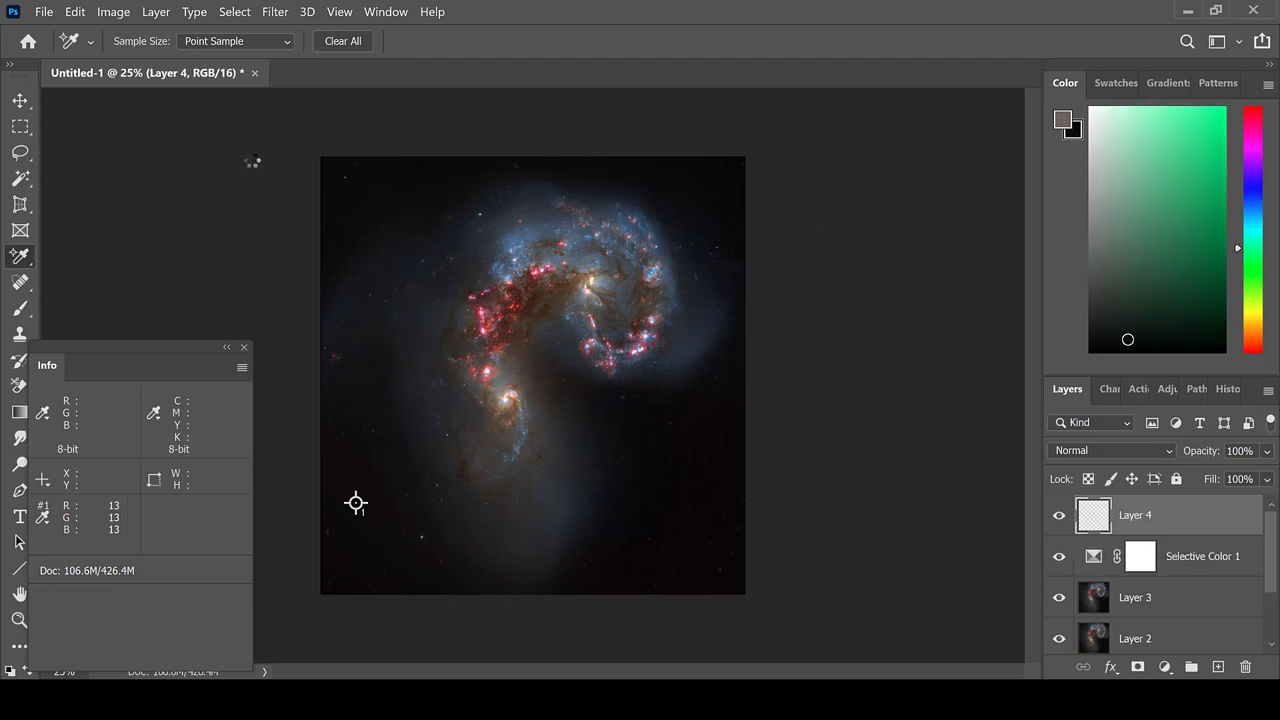
{"action": "left_click", "coordinate": [280, 14]}
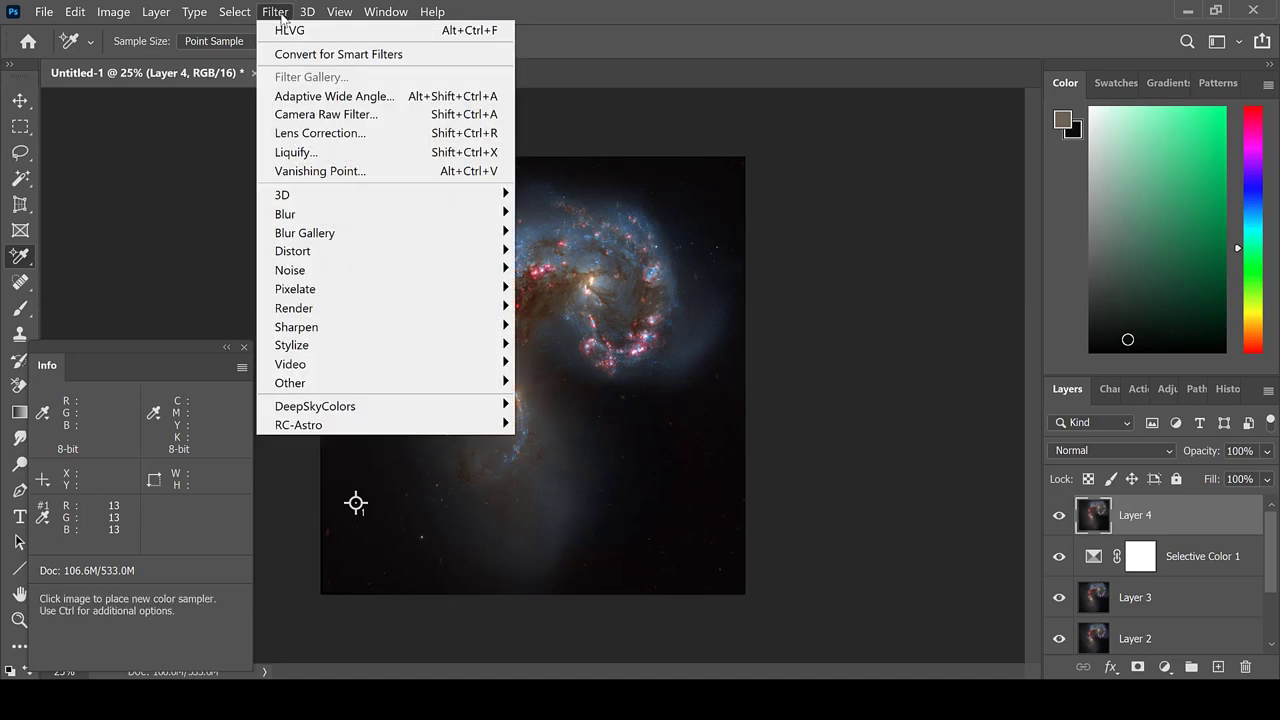
{"action": "left_click", "coordinate": [331, 116]}
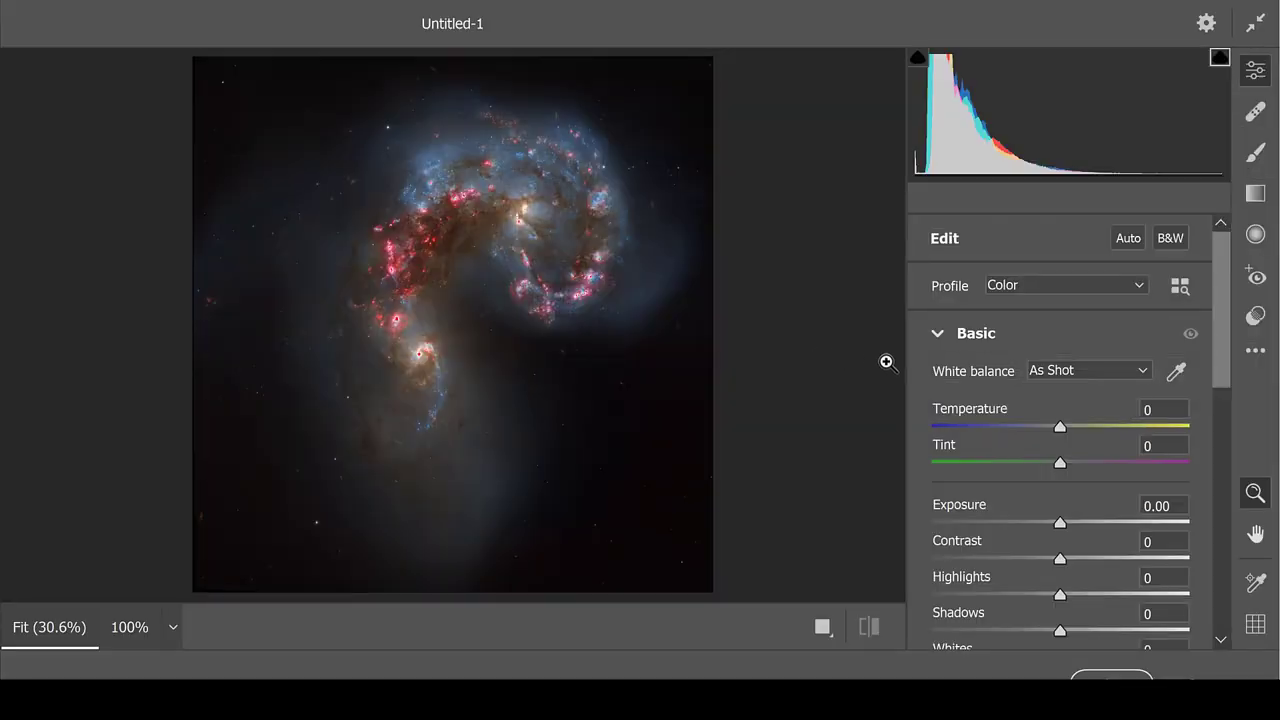
{"action": "scroll", "coordinate": [1146, 425], "scroll_direction": "down", "scroll_amount": 1}
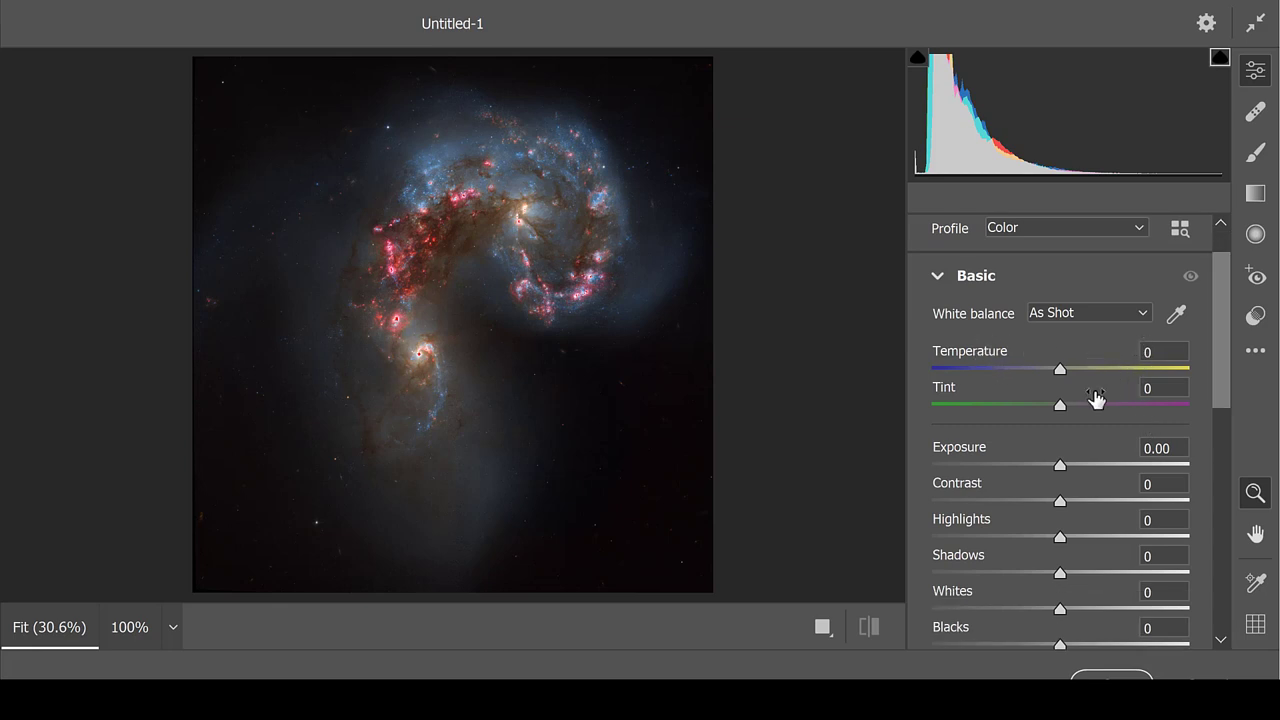
{"action": "scroll", "coordinate": [1110, 385], "scroll_direction": "down", "scroll_amount": 2}
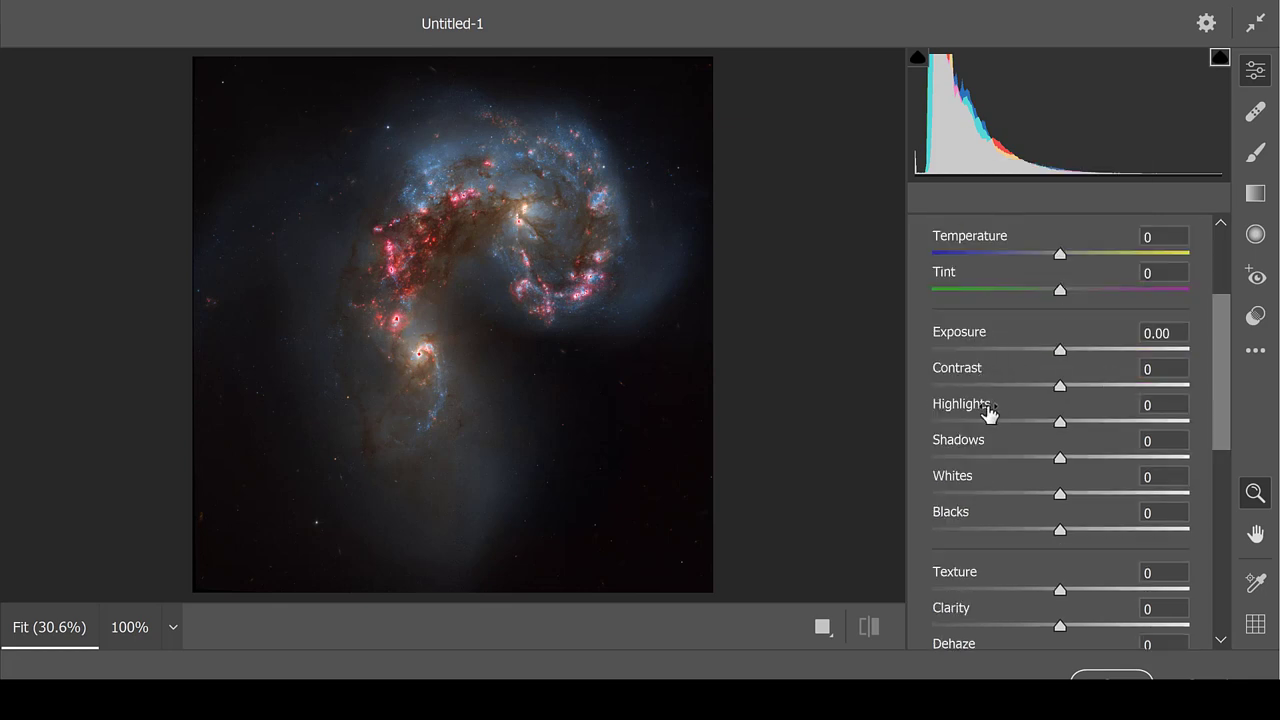
{"action": "scroll", "coordinate": [988, 412], "scroll_direction": "down", "scroll_amount": 2}
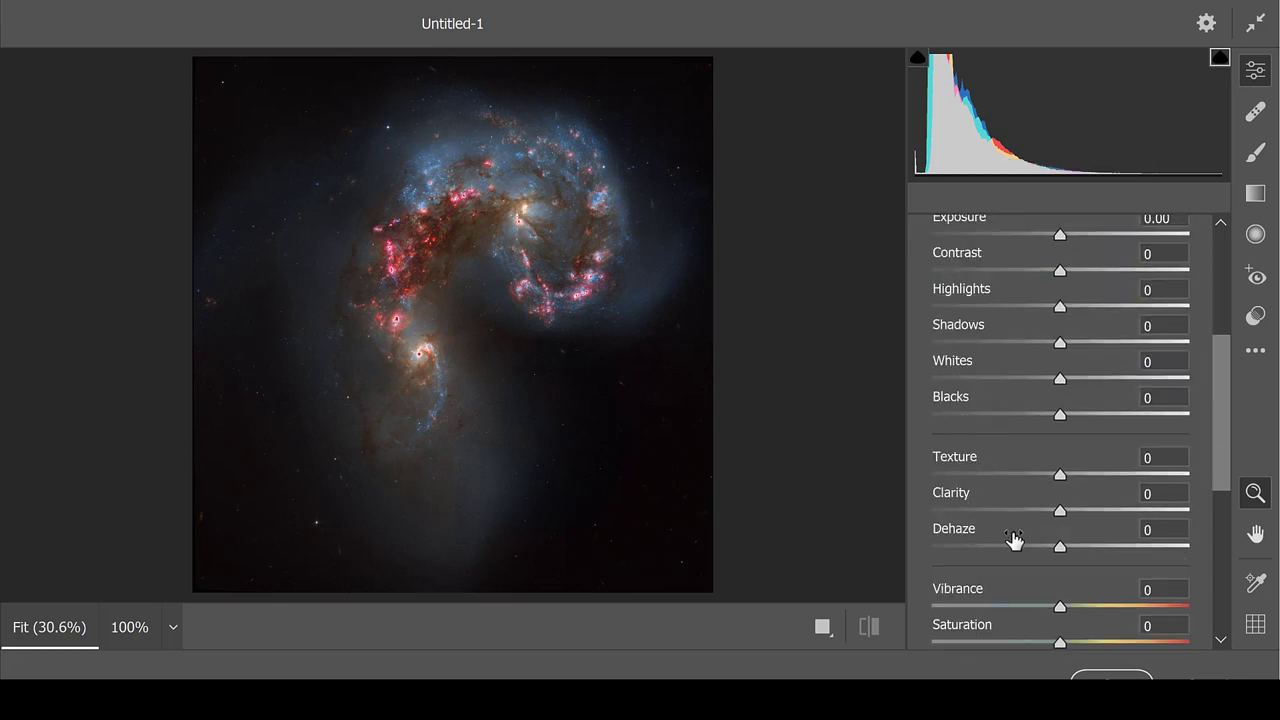
{"action": "left_click", "coordinate": [1161, 527]}
{"action": "type", "text": "50"}
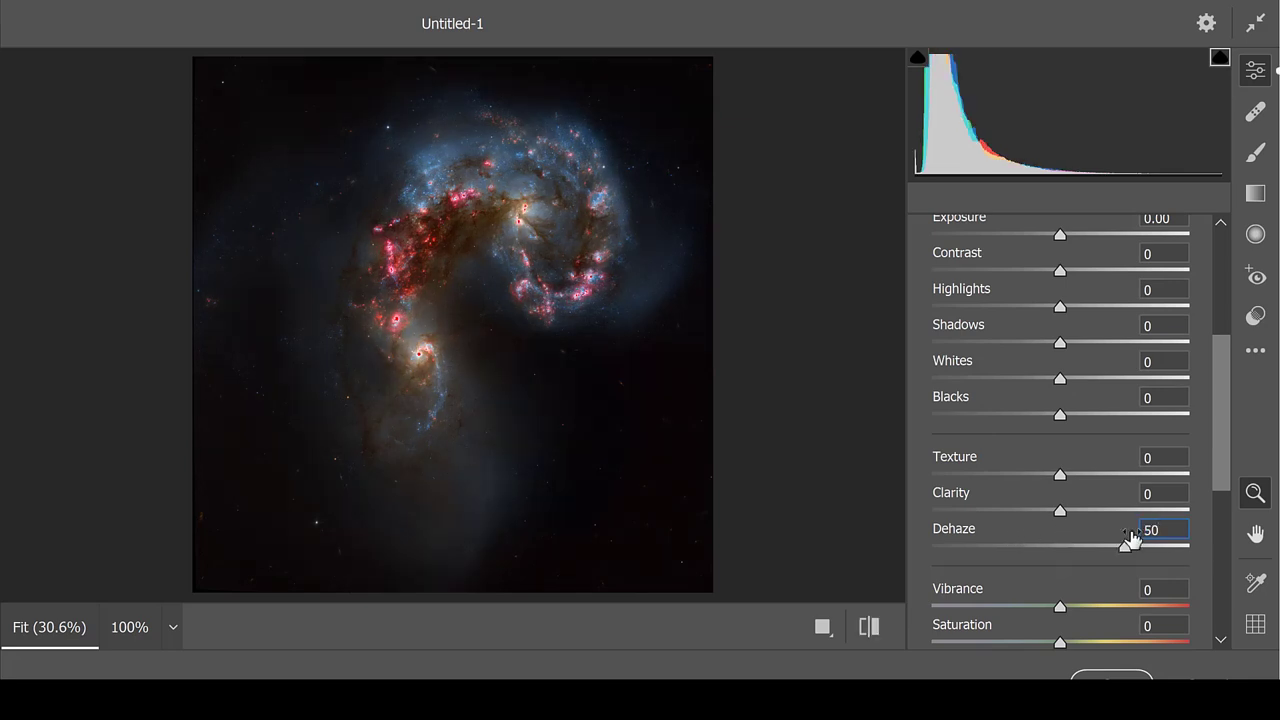
{"action": "scroll", "coordinate": [1007, 558], "scroll_direction": "up", "scroll_amount": 4}
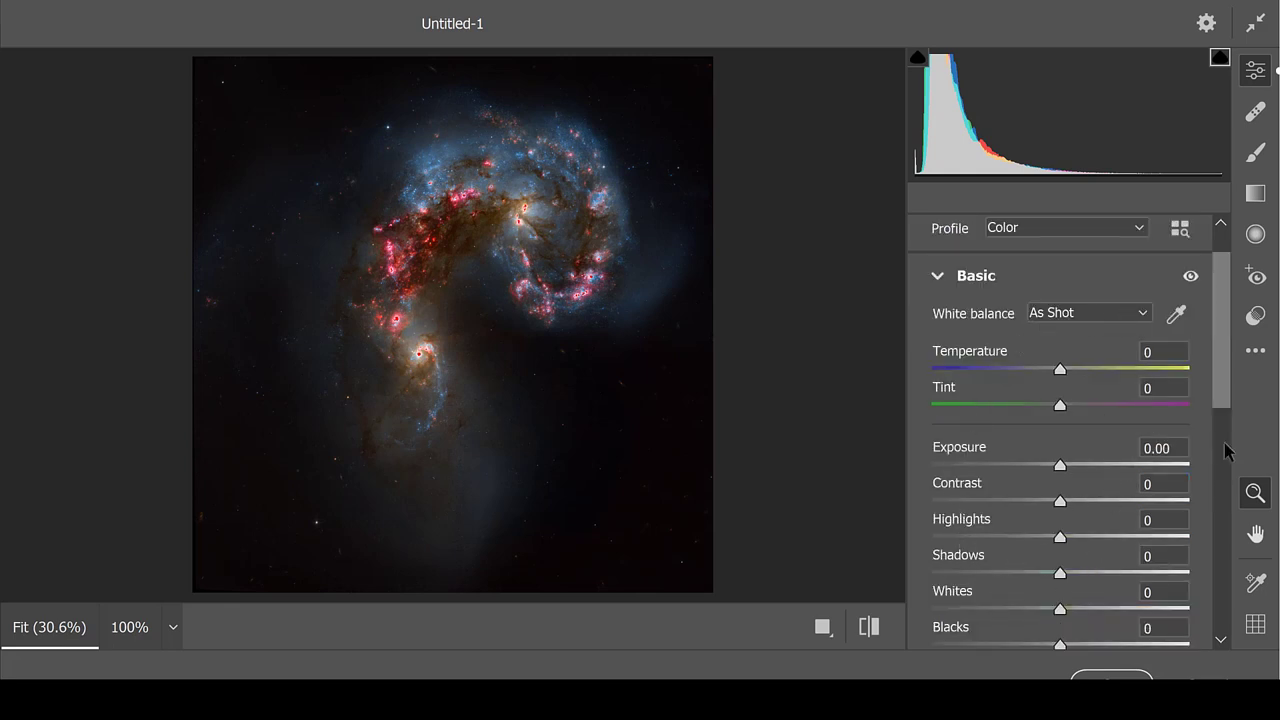
{"action": "left_click", "coordinate": [1110, 677]}
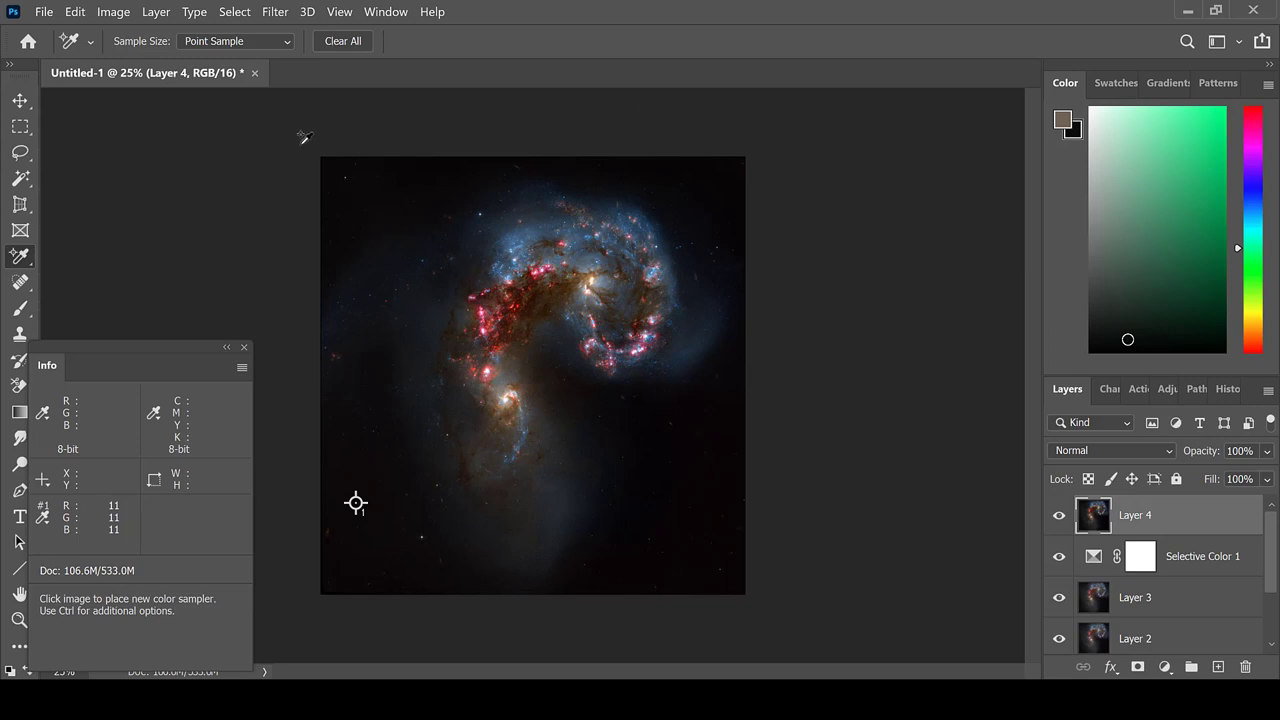
{"action": "left_click", "coordinate": [274, 14]}
{"action": "mouse_move", "coordinate": [482, 278]}
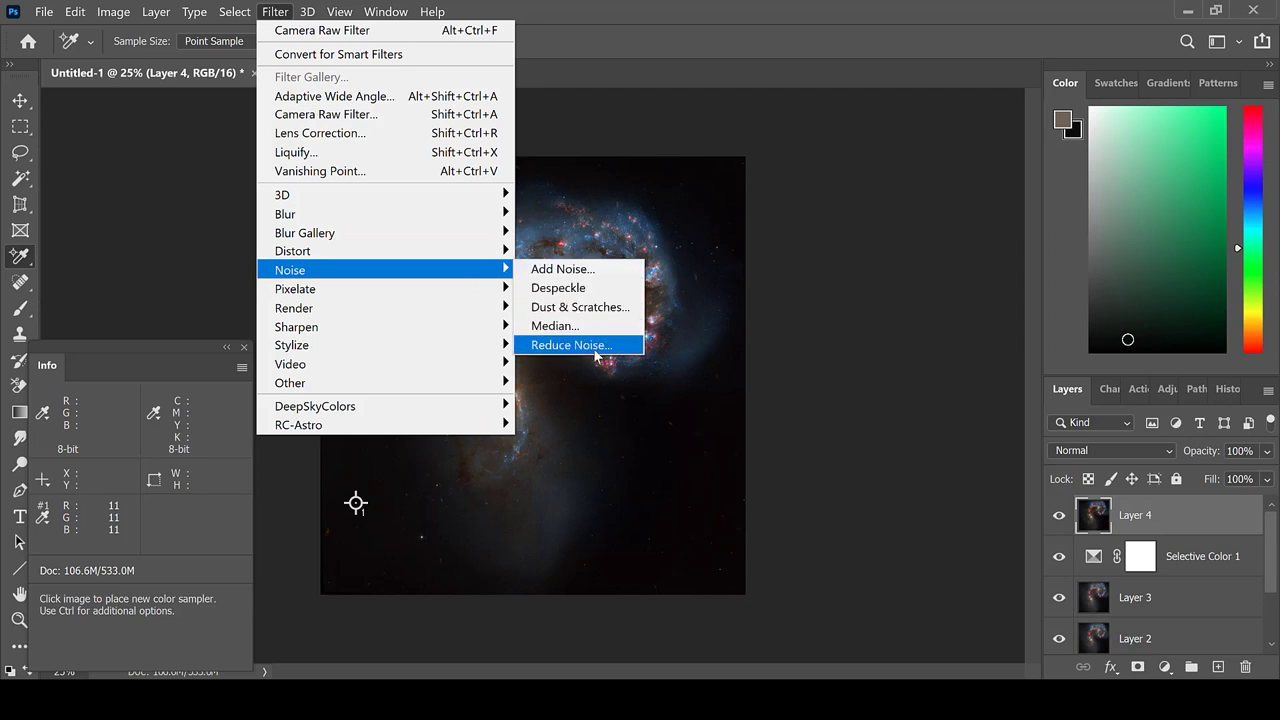
{"action": "left_click", "coordinate": [864, 293]}
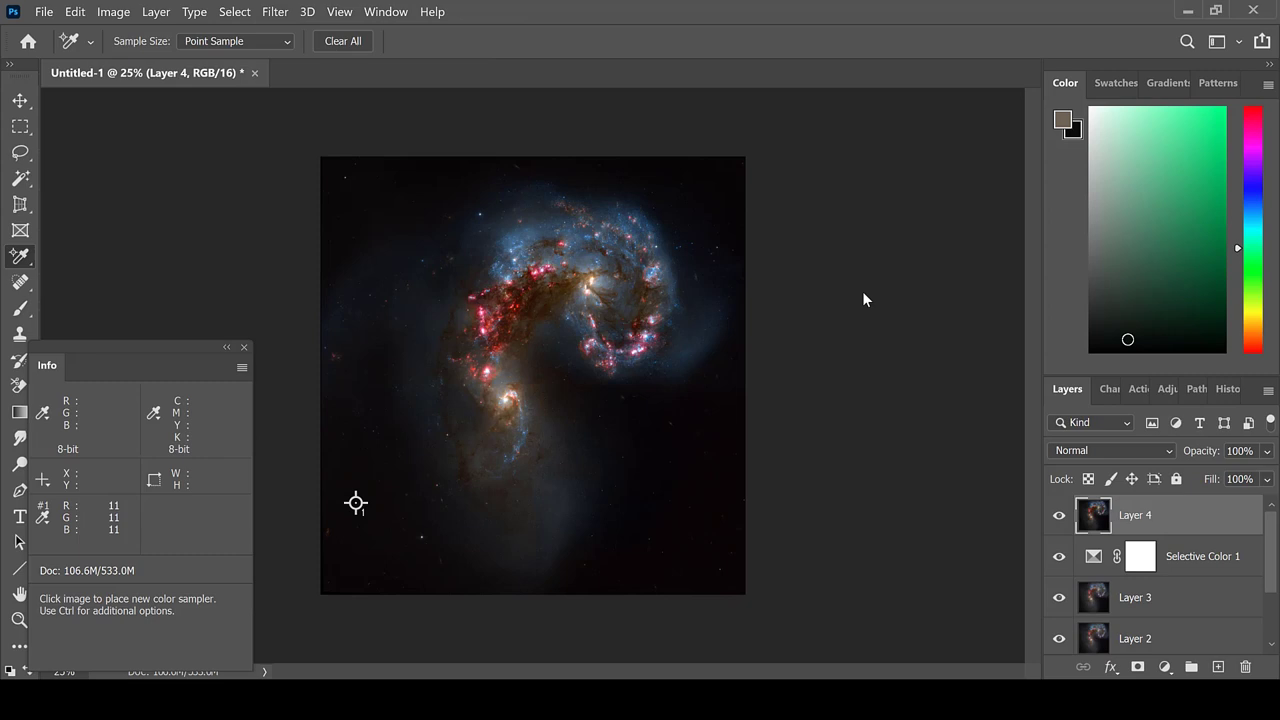